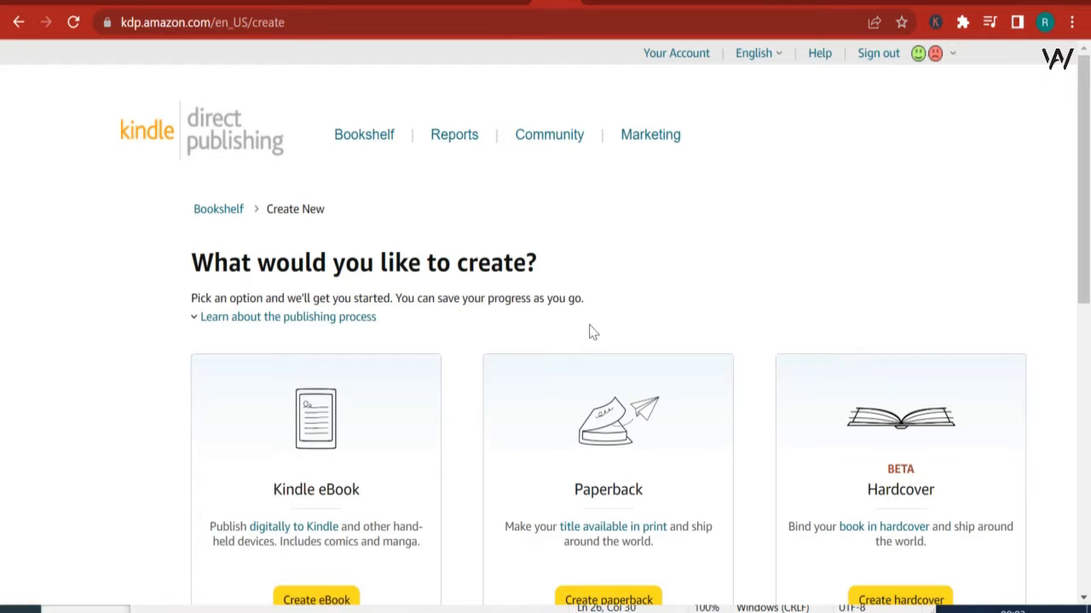
# Step: Start creating a new paperback from the available book formats
pyautogui.scroll(-2, 597, 298)
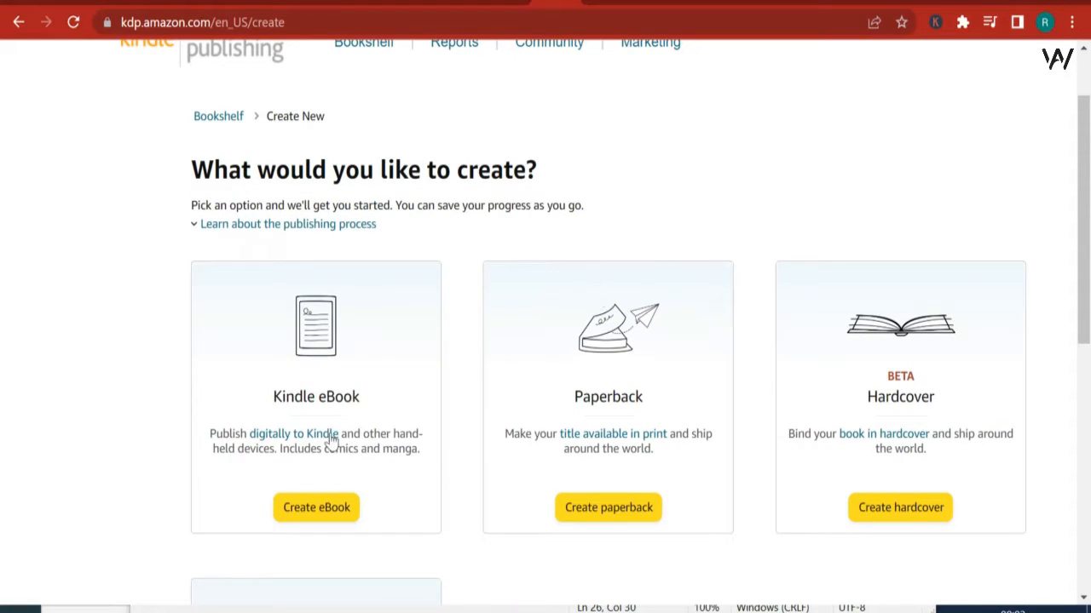
pyautogui.scroll(-3, 455, 365)
pyautogui.scroll(1, 463, 362)
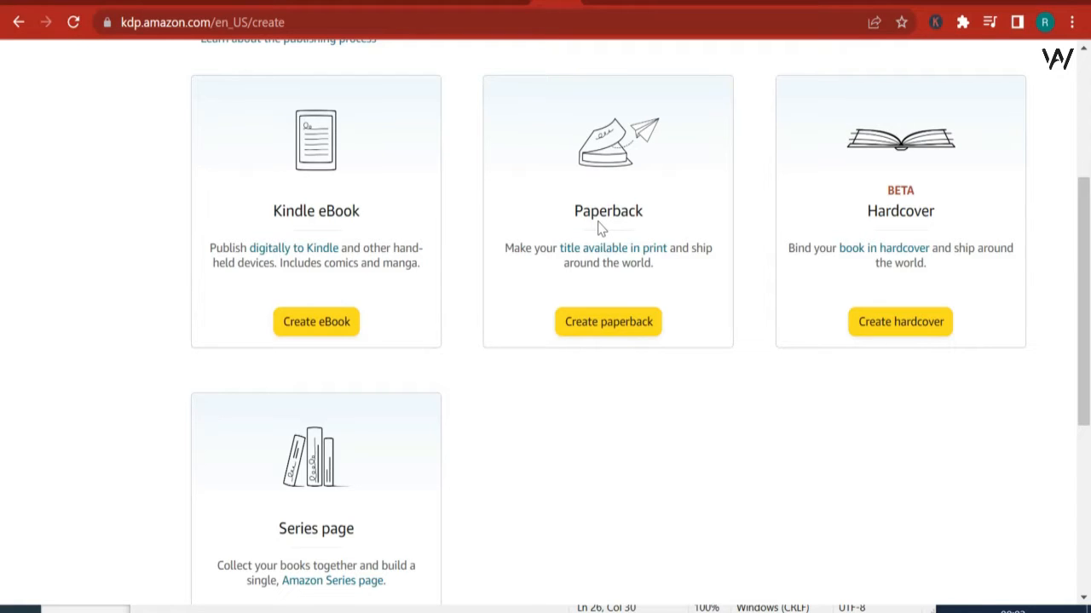
pyautogui.click(622, 332)
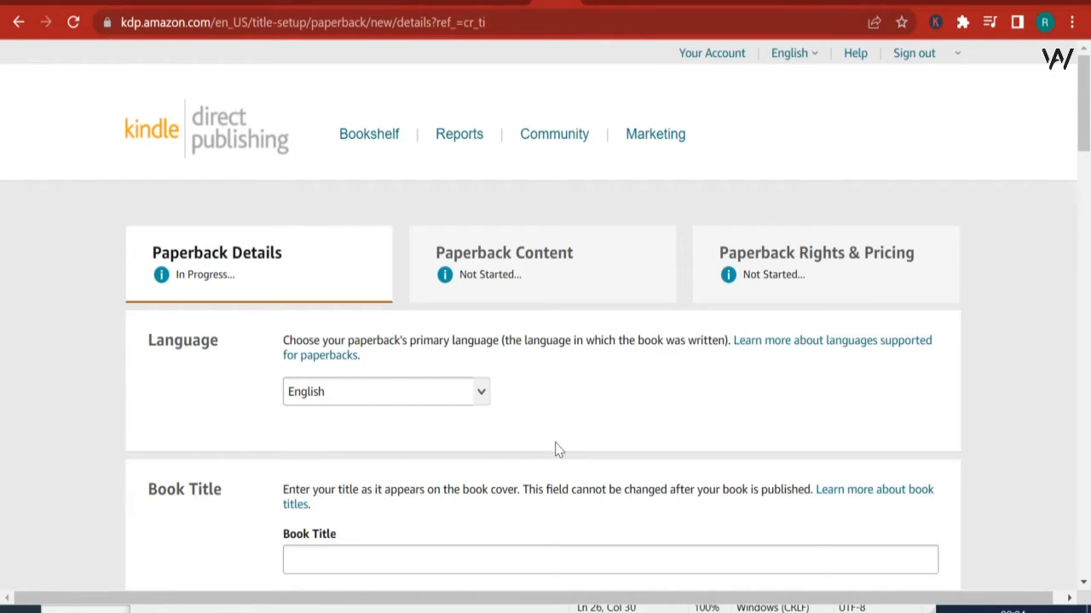
# Step: Check the title wording on the cover in DWARVES.pdf for the Book Title field and return to the paperback form
pyautogui.scroll(-2, 290, 207)
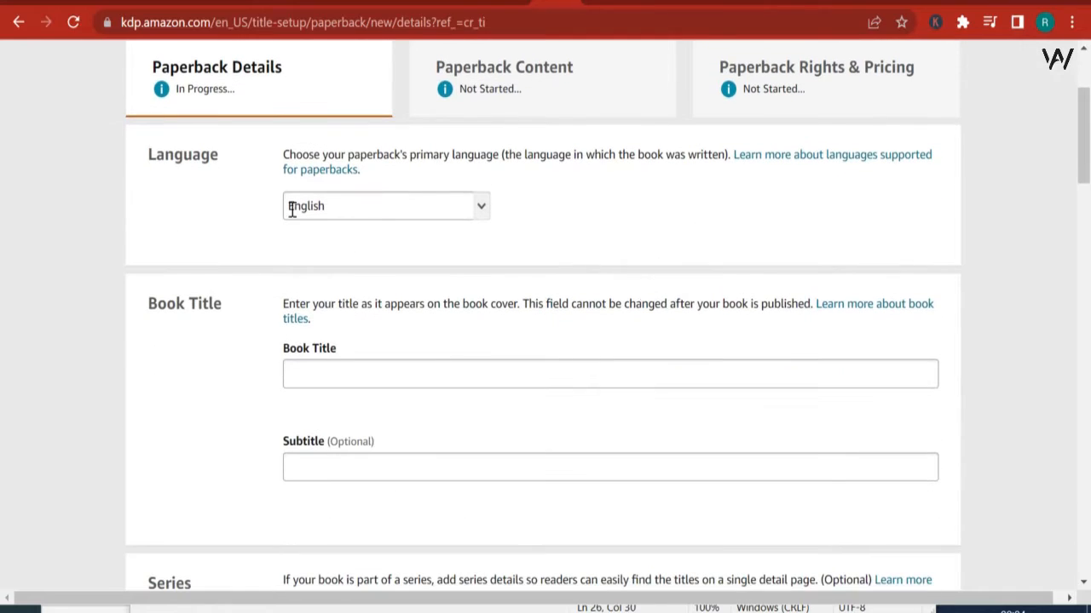
pyautogui.click(310, 371)
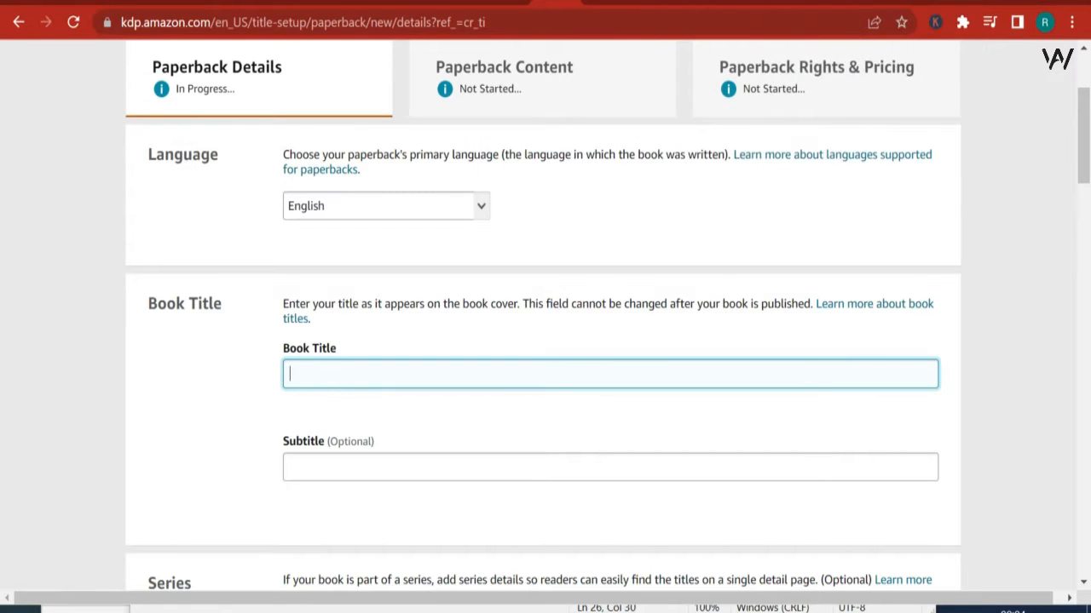
pyautogui.click(839, 2)
pyautogui.click(791, 2)
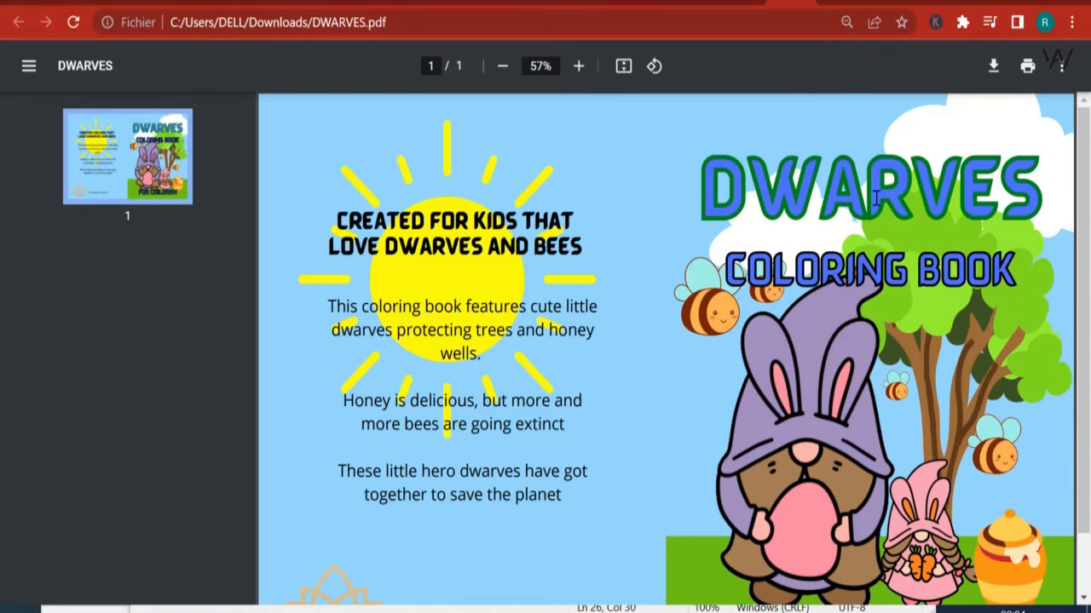
pyautogui.scroll(-2, 880, 180)
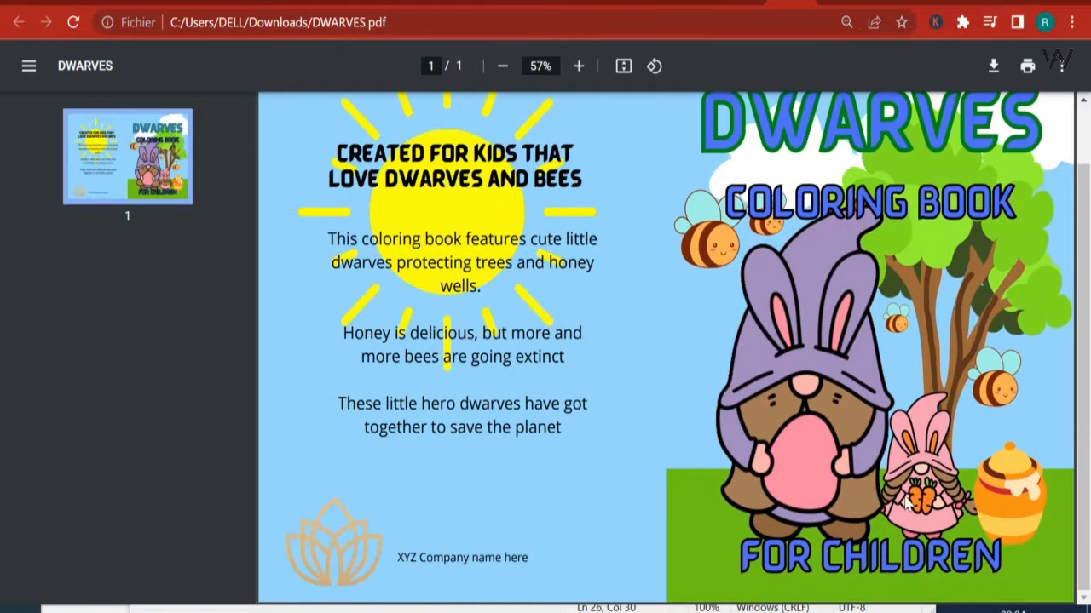
pyautogui.scroll(2, 835, 387)
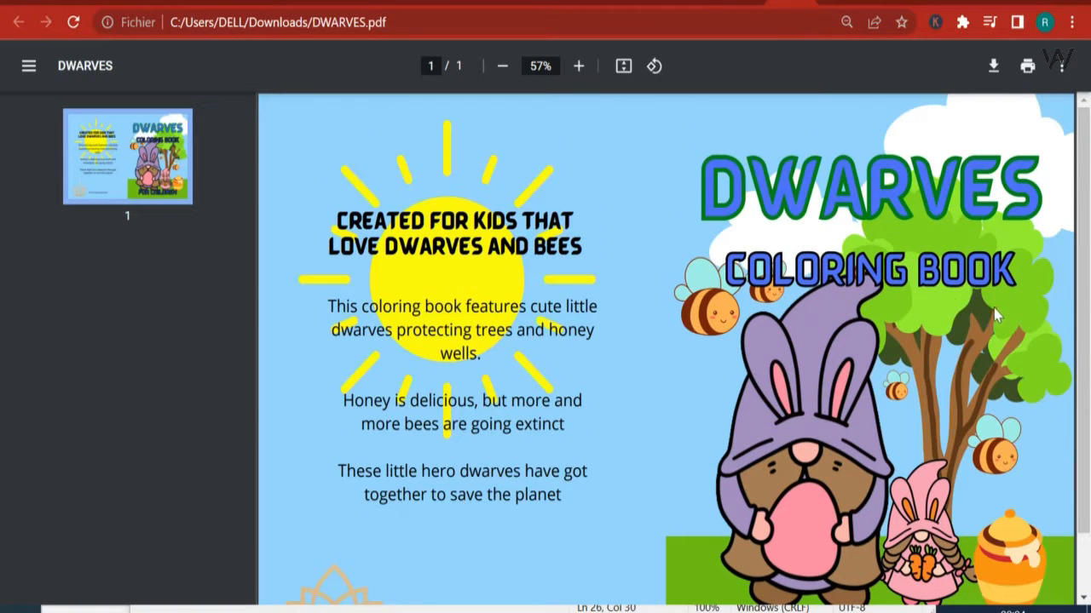
pyautogui.scroll(-2, 922, 371)
pyautogui.scroll(-2, 925, 370)
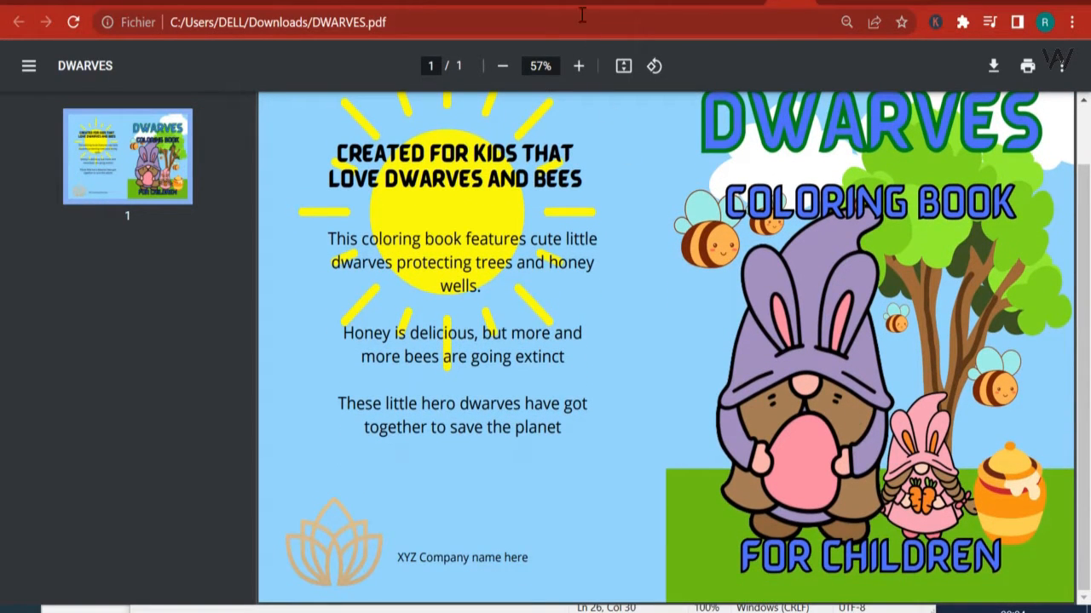
pyautogui.click(555, 2)
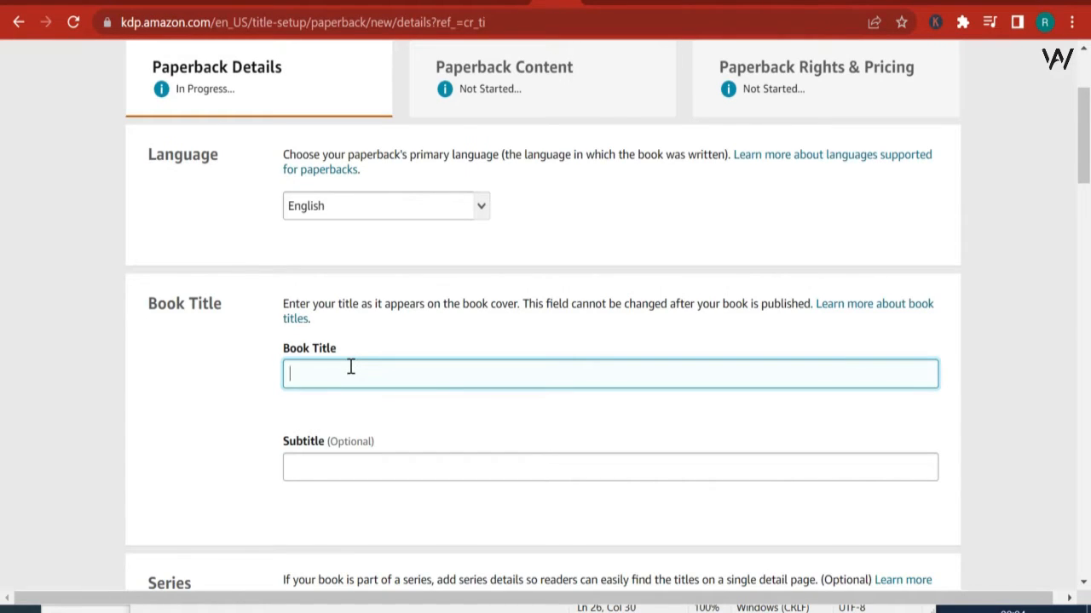
# Step: Enter "Dwarves coloring book for children" as the book title
pyautogui.write('Dwarves coloring book for c')
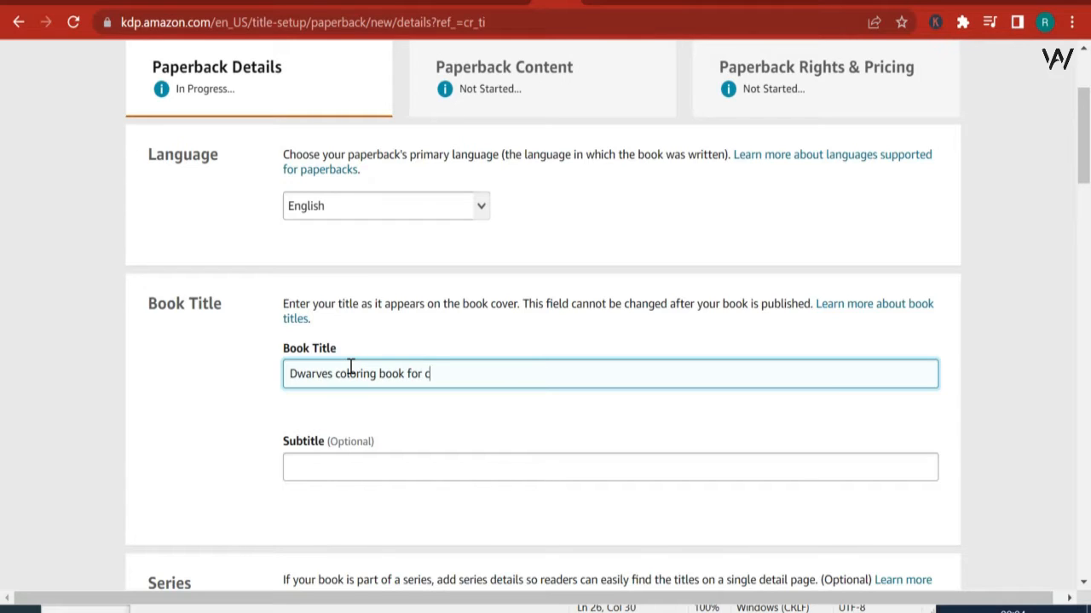
pyautogui.write('hildren')
pyautogui.press('Tab')
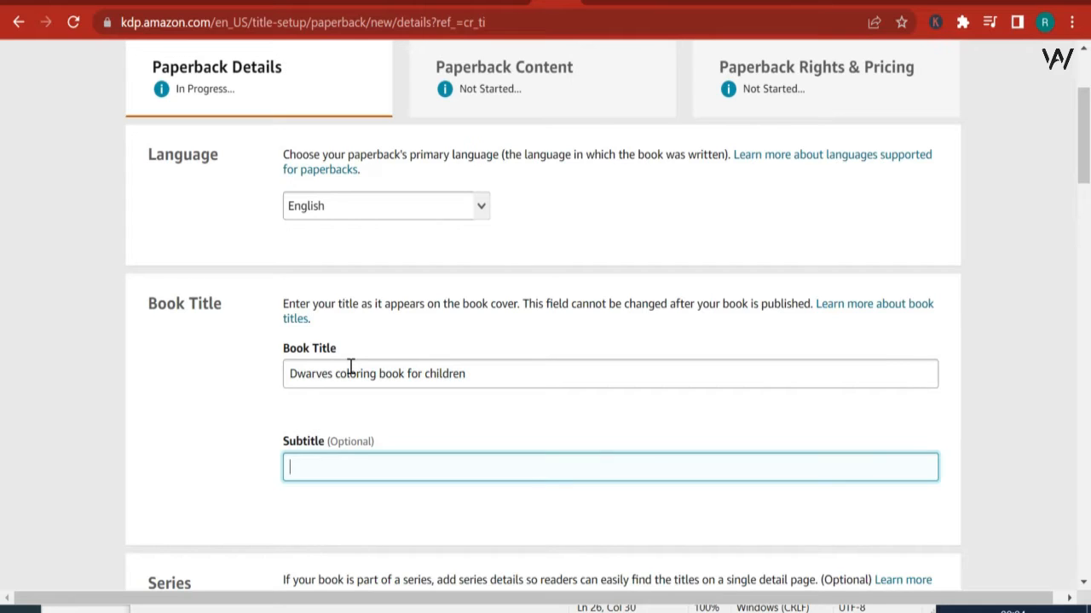
# Step: Enter "Cute coloring book for kids that love dwarves and fairy tales" as the subtitle
pyautogui.write('Cute coloring b')
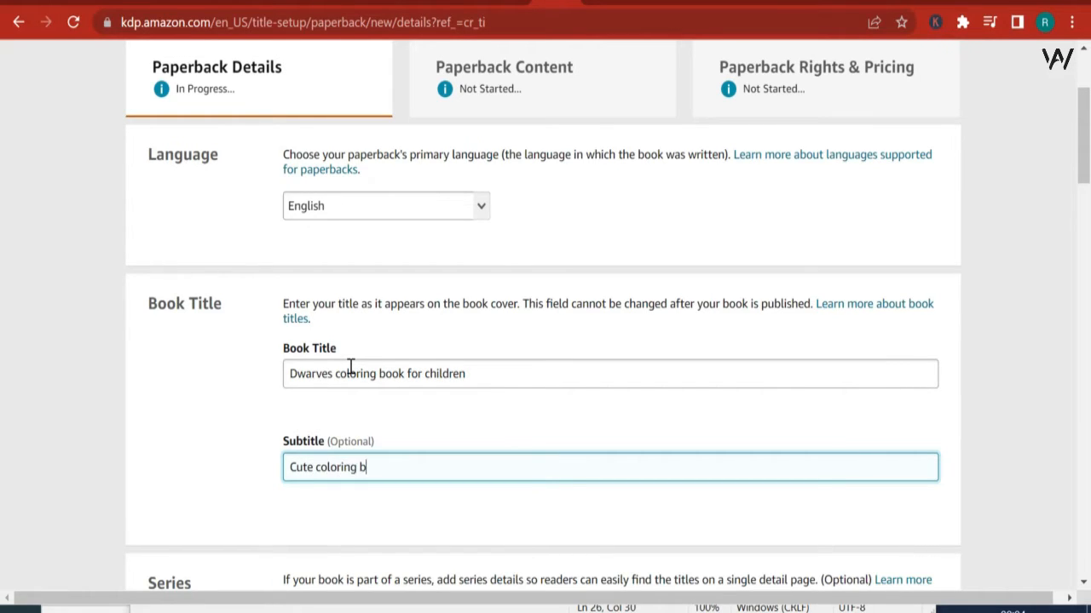
pyautogui.write('ook for kids that lo')
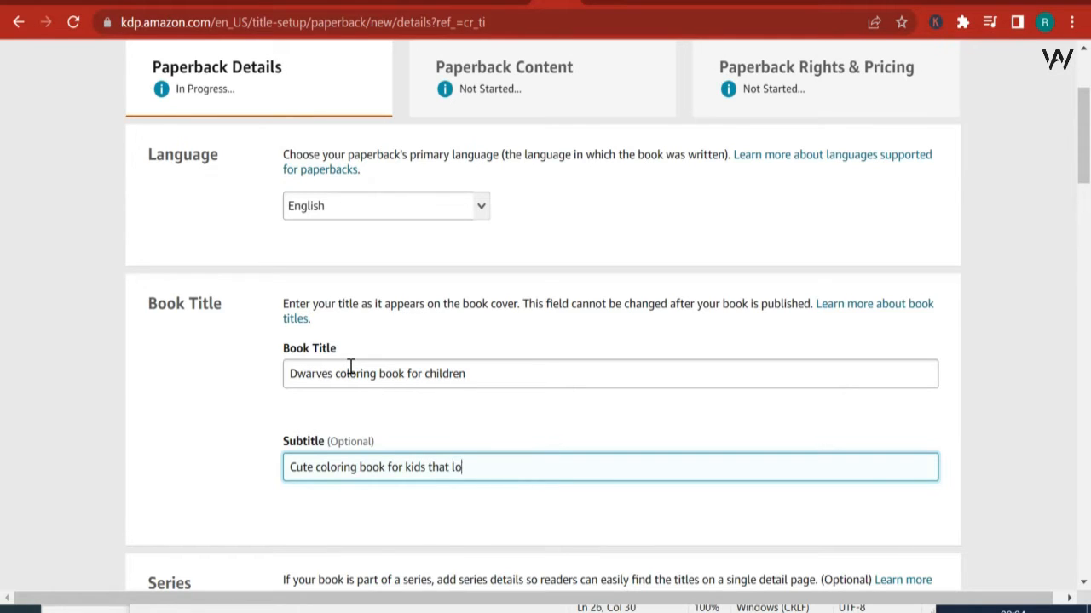
pyautogui.write('ve dw')
pyautogui.press('Tab')
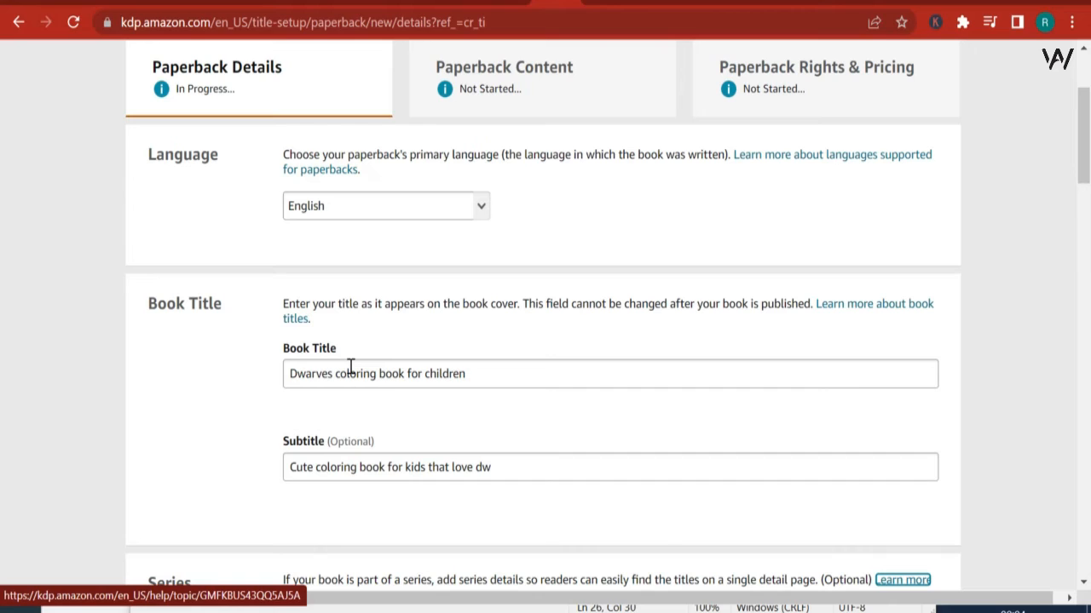
pyautogui.click(516, 475)
pyautogui.write('arves')
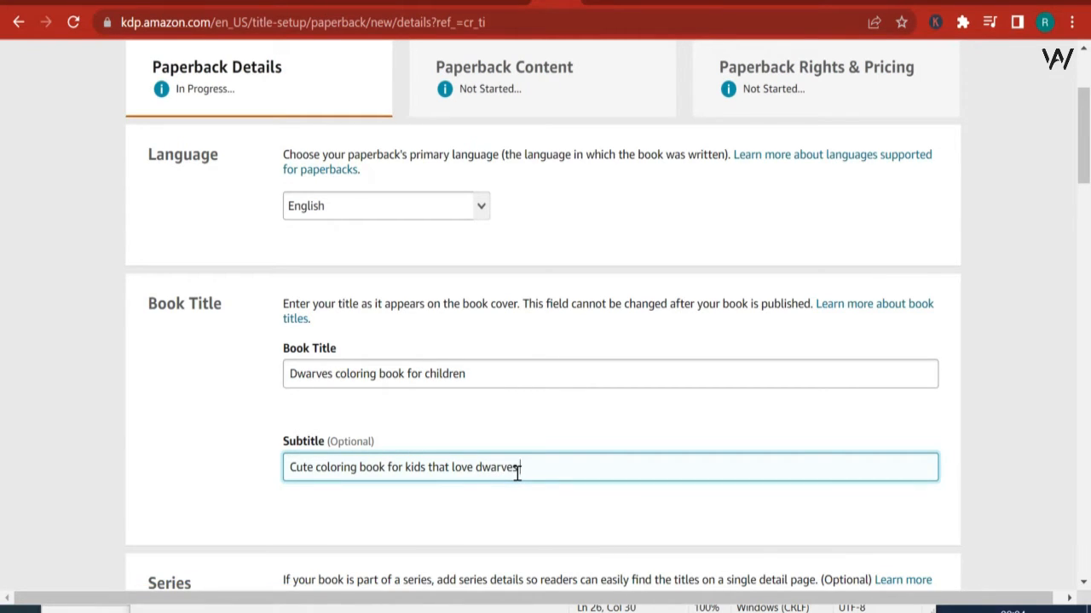
pyautogui.write(' and fairy tales')
# Step: Compare the entered title and subtitle with the DWARVES.pdf cover and return to the paperback form
pyautogui.click(791, 2)
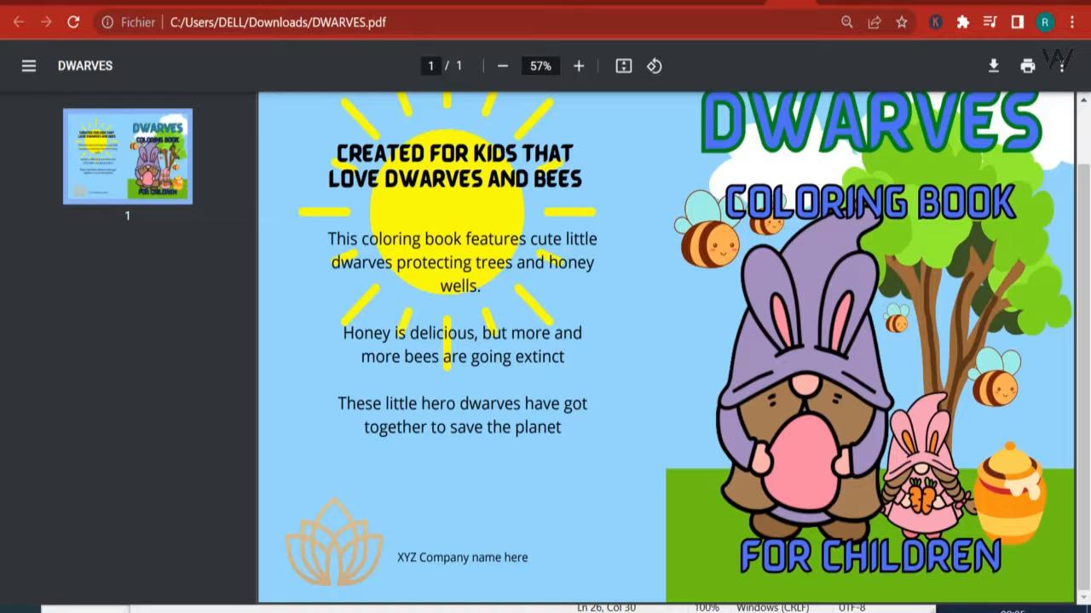
pyautogui.scroll(1, 855, 272)
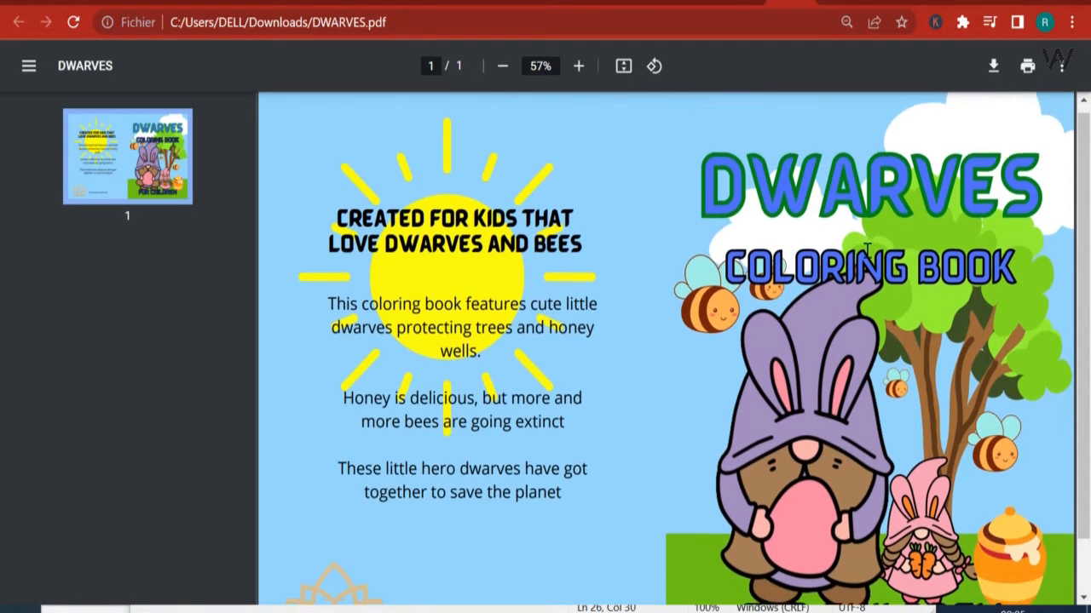
pyautogui.scroll(-1, 862, 283)
pyautogui.scroll(1, 679, 234)
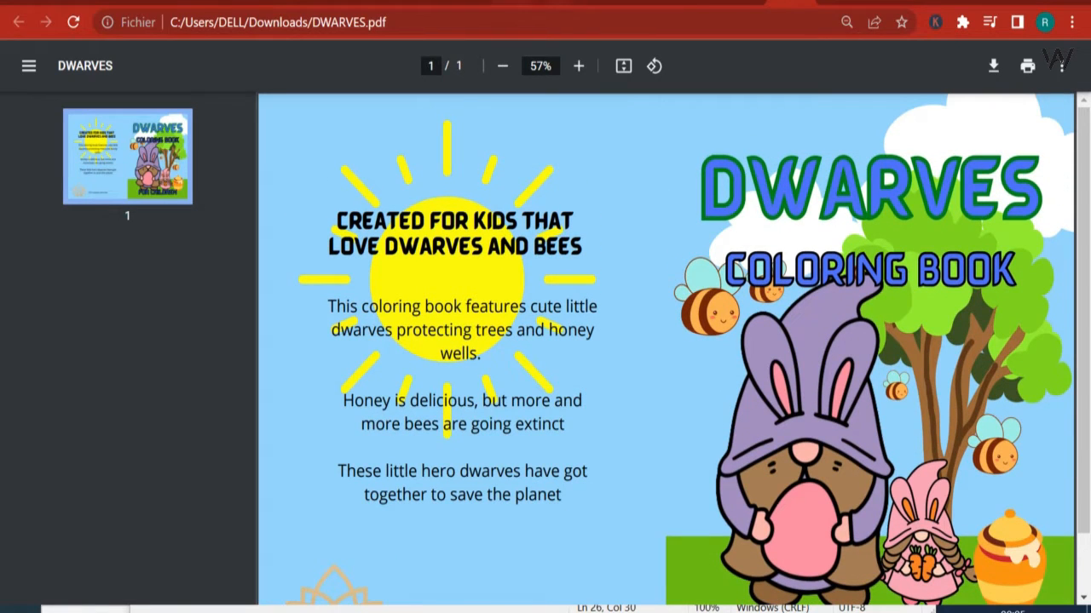
pyautogui.click(561, 1)
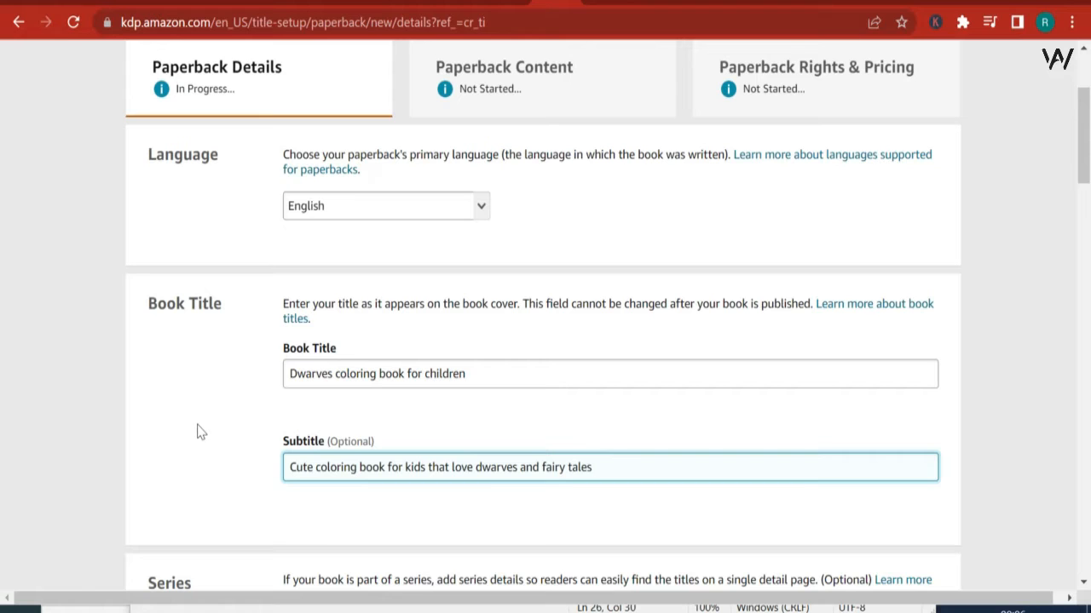
# Step: Examine the title, series, edition number and author sections of the paperback details form
pyautogui.scroll(-3, 349, 363)
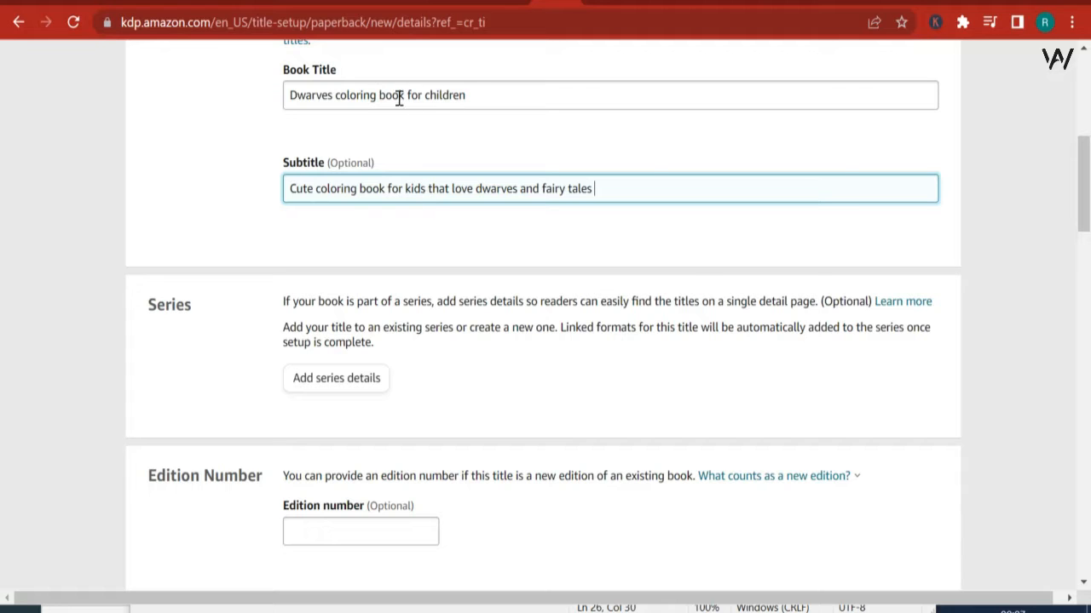
pyautogui.scroll(-1, 493, 334)
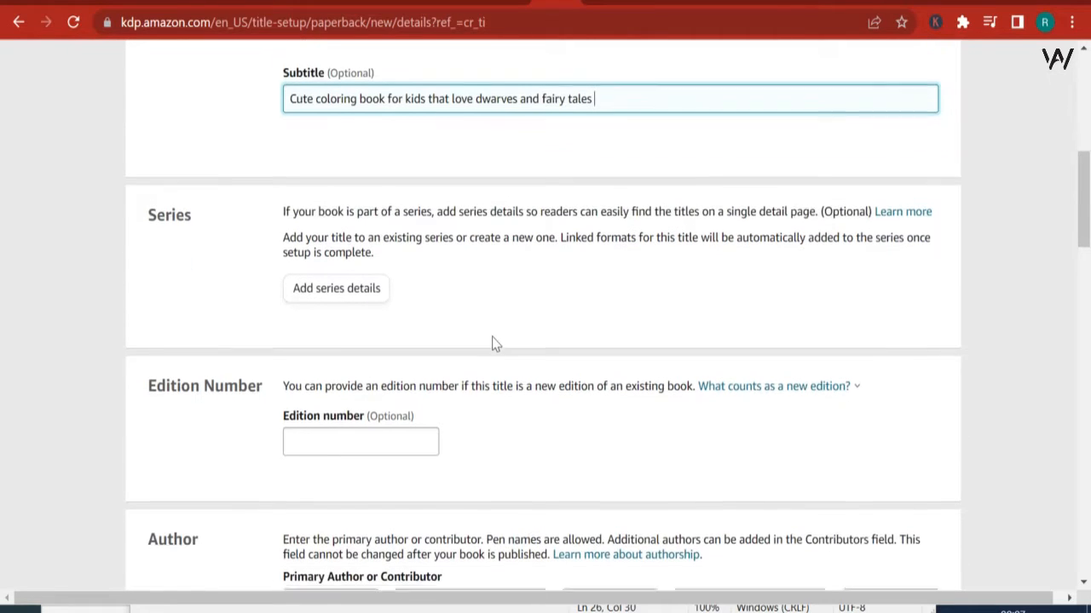
pyautogui.scroll(-1, 274, 400)
pyautogui.scroll(-1, 341, 384)
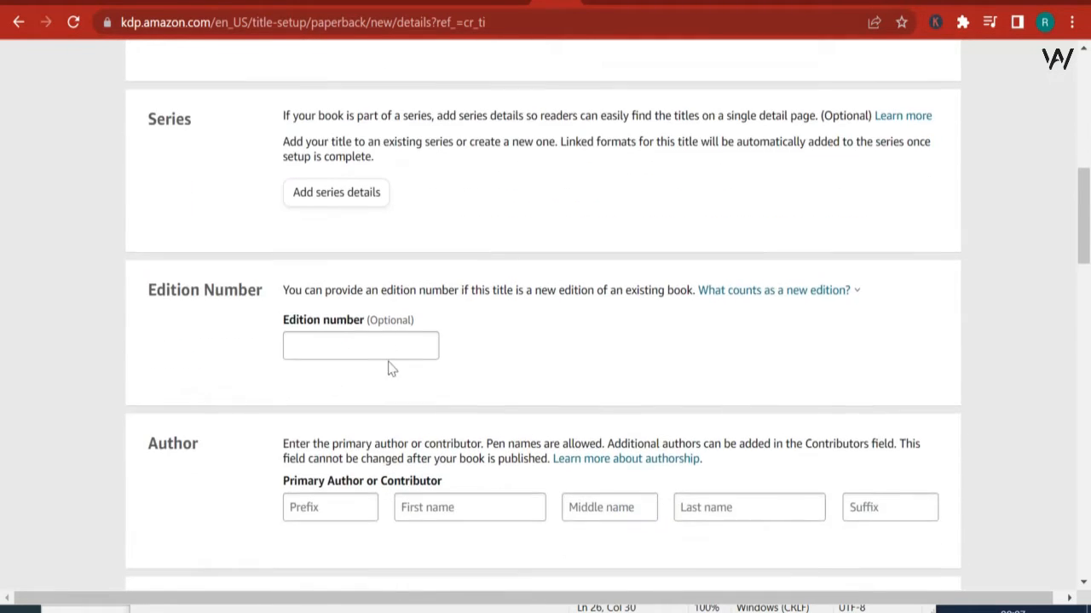
pyautogui.scroll(2, 389, 350)
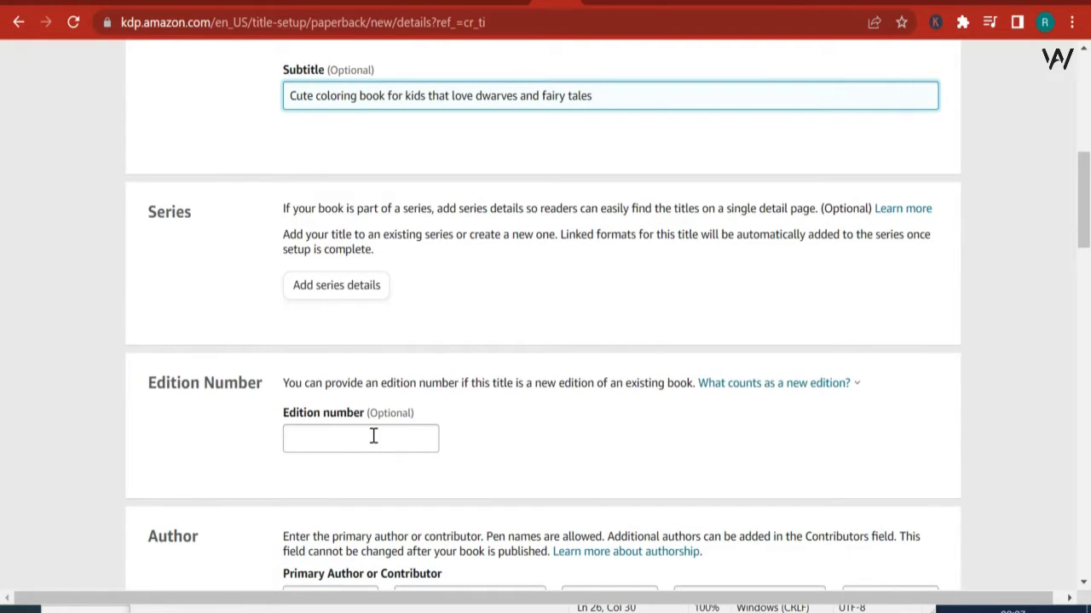
pyautogui.scroll(-1, 384, 435)
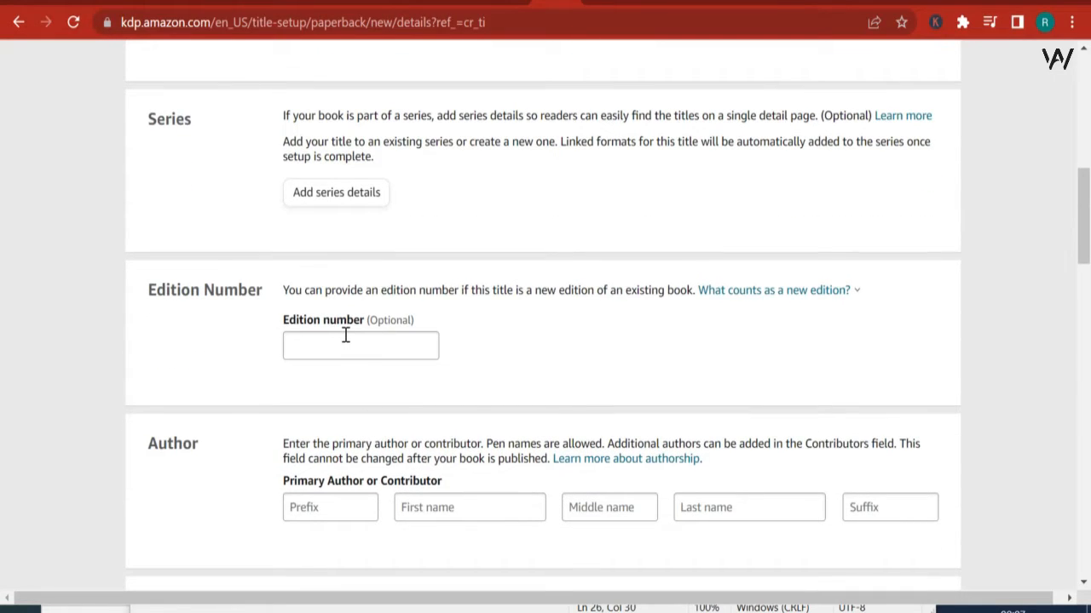
pyautogui.scroll(7, 653, 465)
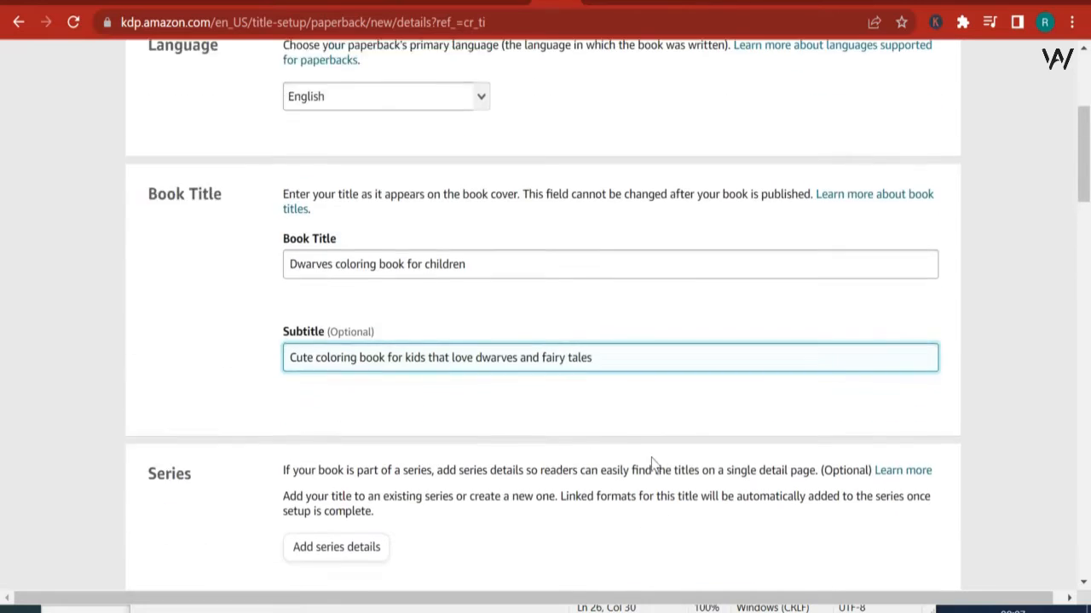
pyautogui.scroll(1, 642, 465)
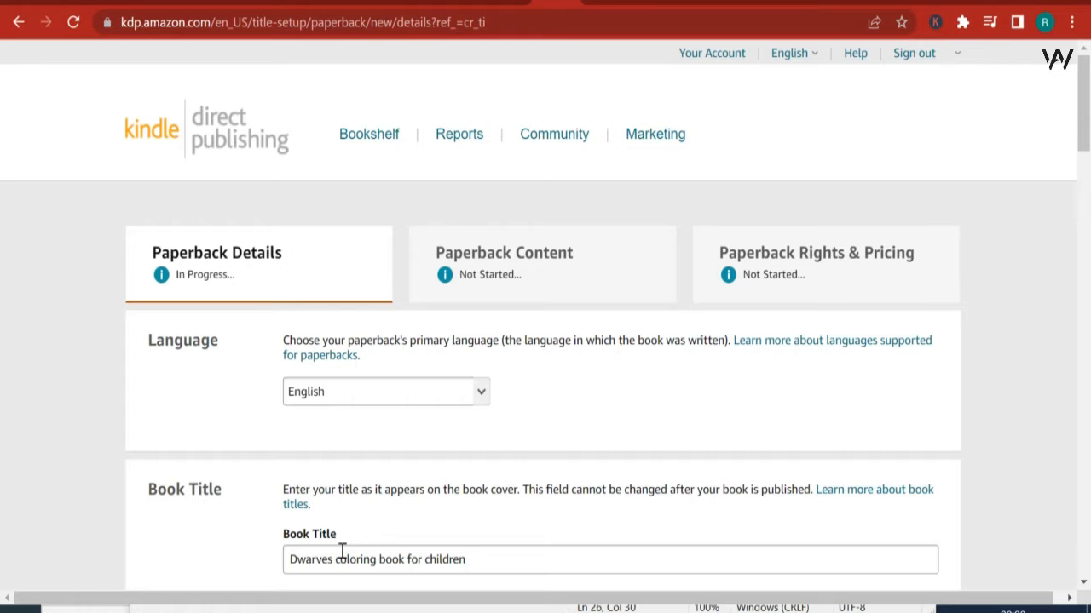
pyautogui.scroll(-4, 342, 552)
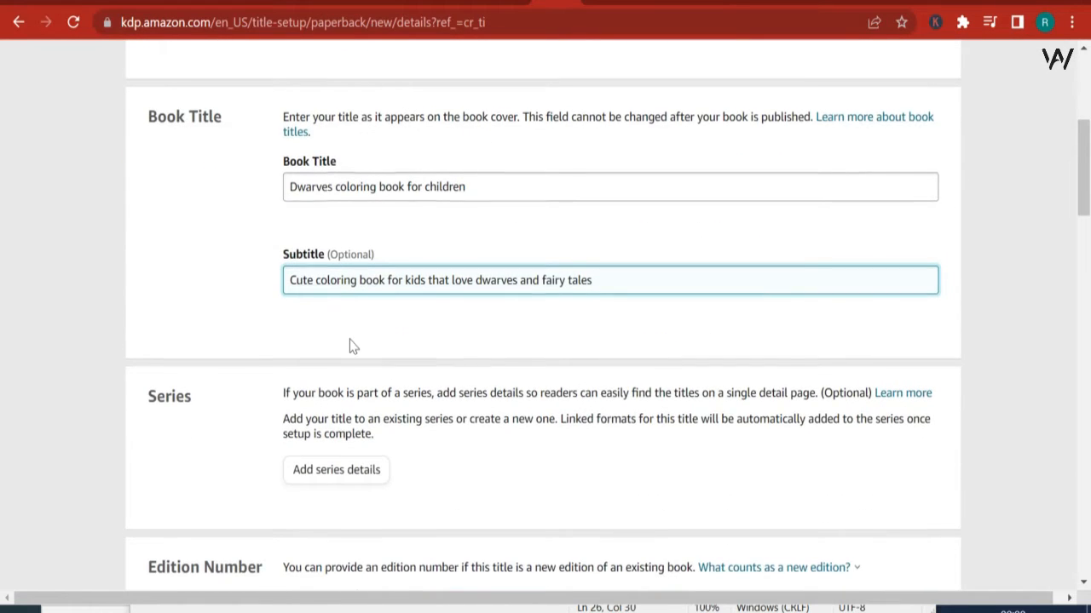
pyautogui.scroll(-3, 349, 346)
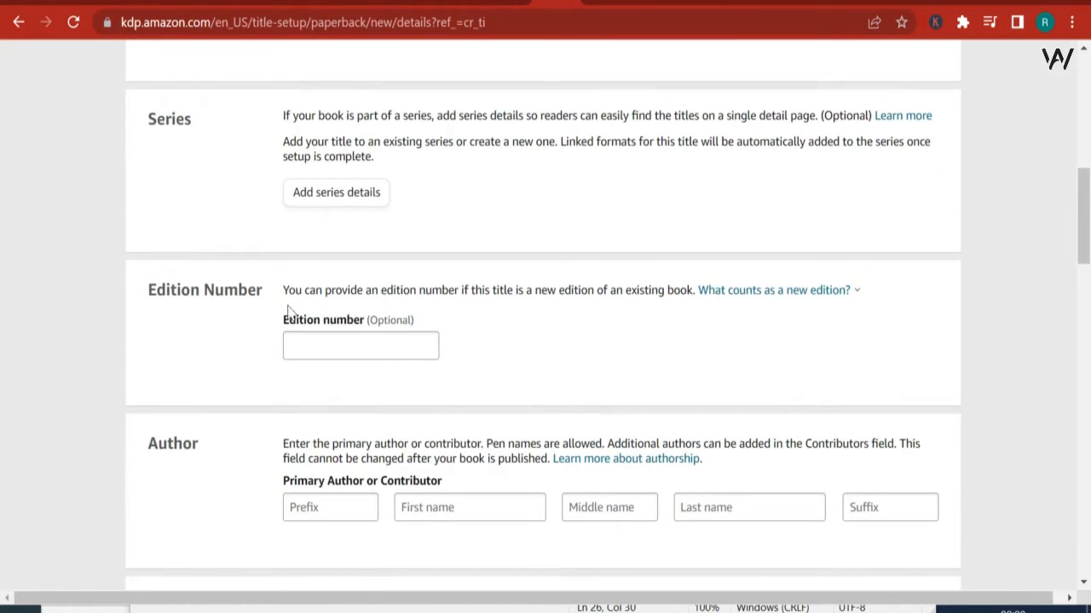
# Step: Enter "Independent" as the primary author's first name and "author" as the last name
pyautogui.click(430, 498)
pyautogui.write('Independen')
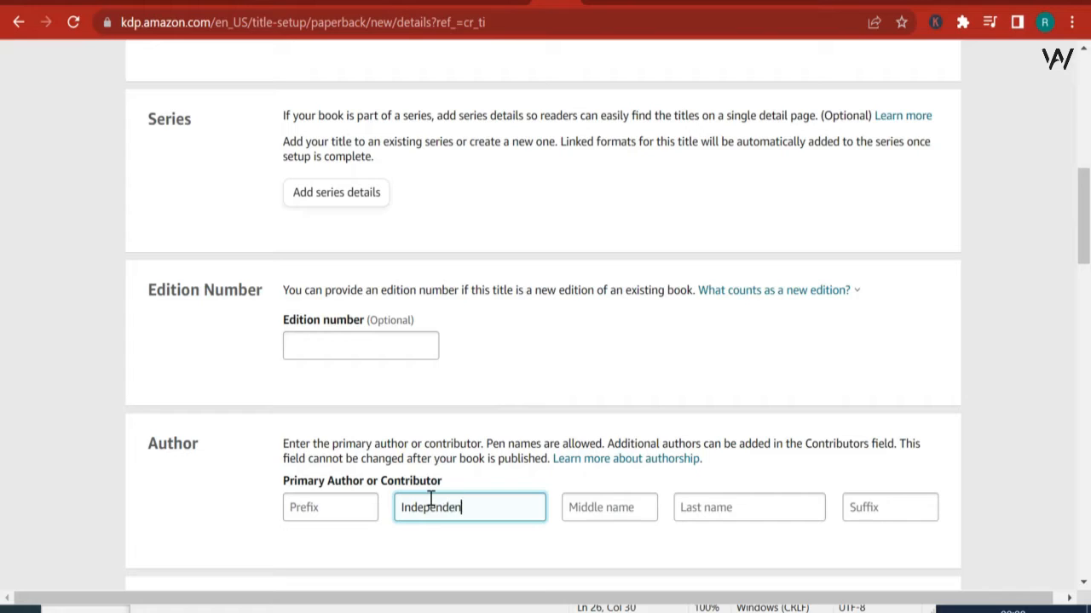
pyautogui.write('t')
pyautogui.click(723, 512)
pyautogui.write('author')
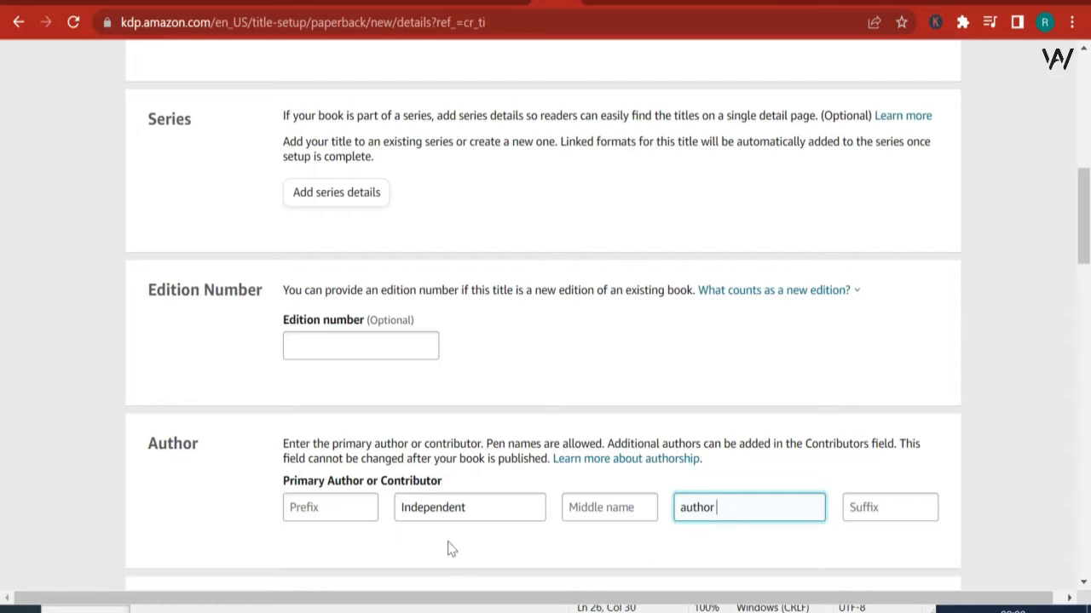
# Step: Replace the primary author's first and last name with the chosen pen name
pyautogui.moveTo(470, 508); pyautogui.dragTo(168, 499)
pyautogui.write('Magician')
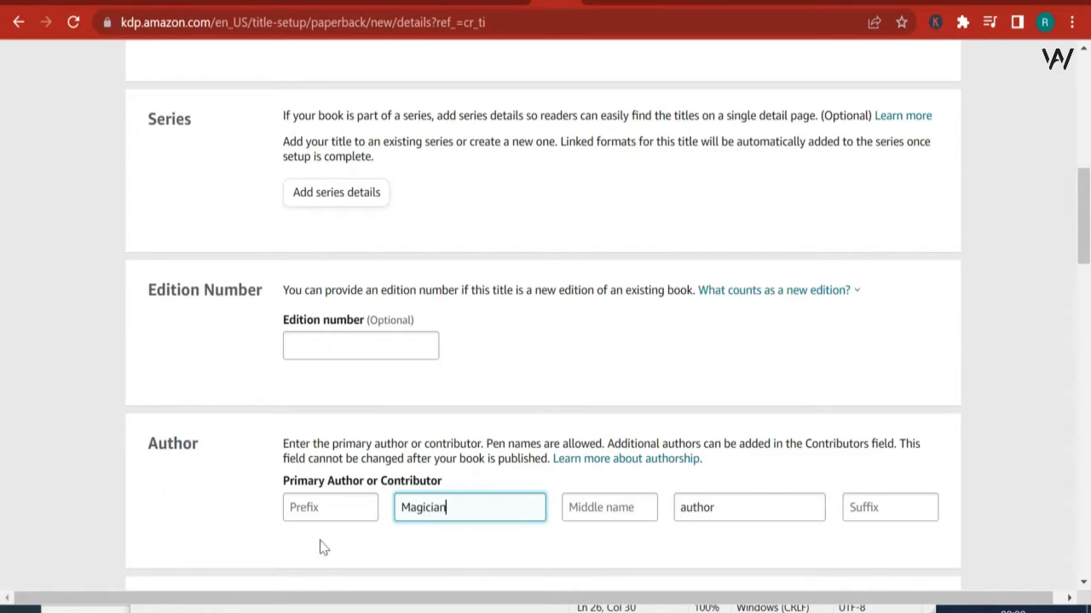
pyautogui.doubleClick(701, 509)
pyautogui.write('king')
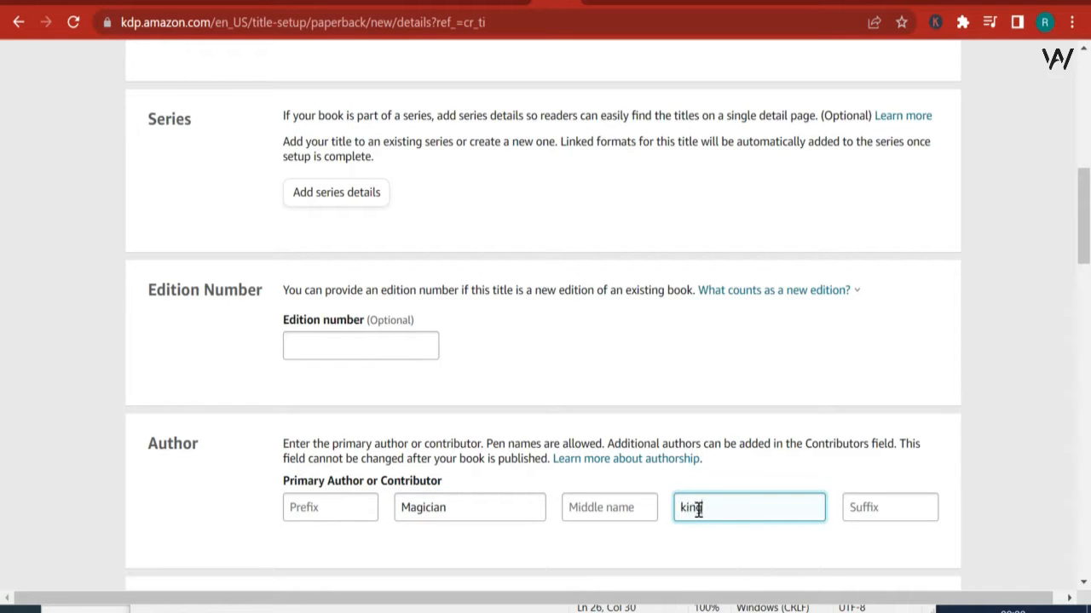
pyautogui.scroll(-3, 640, 485)
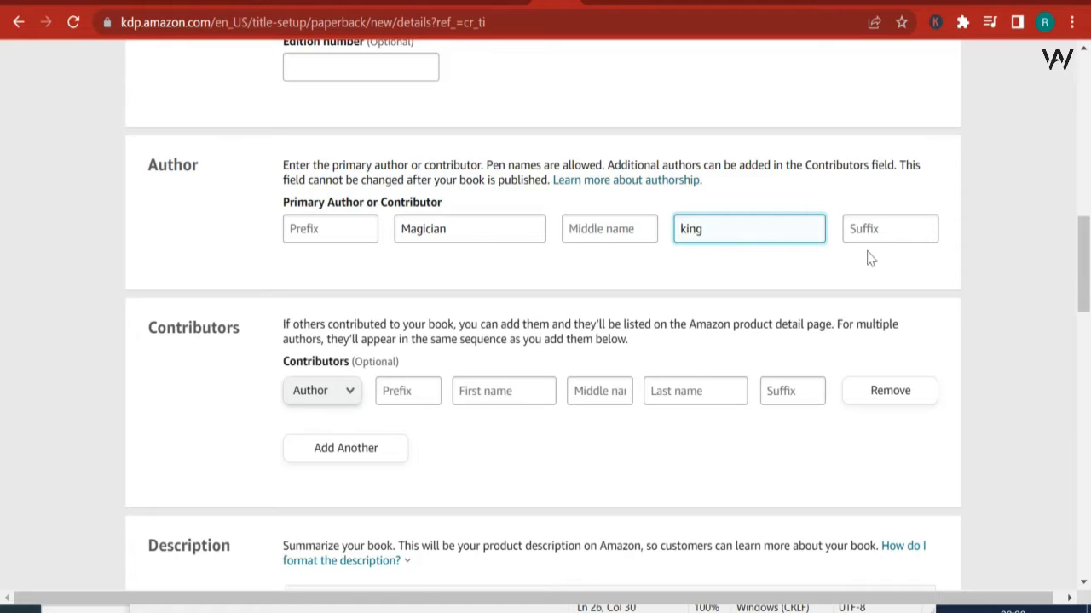
pyautogui.scroll(-2, 421, 375)
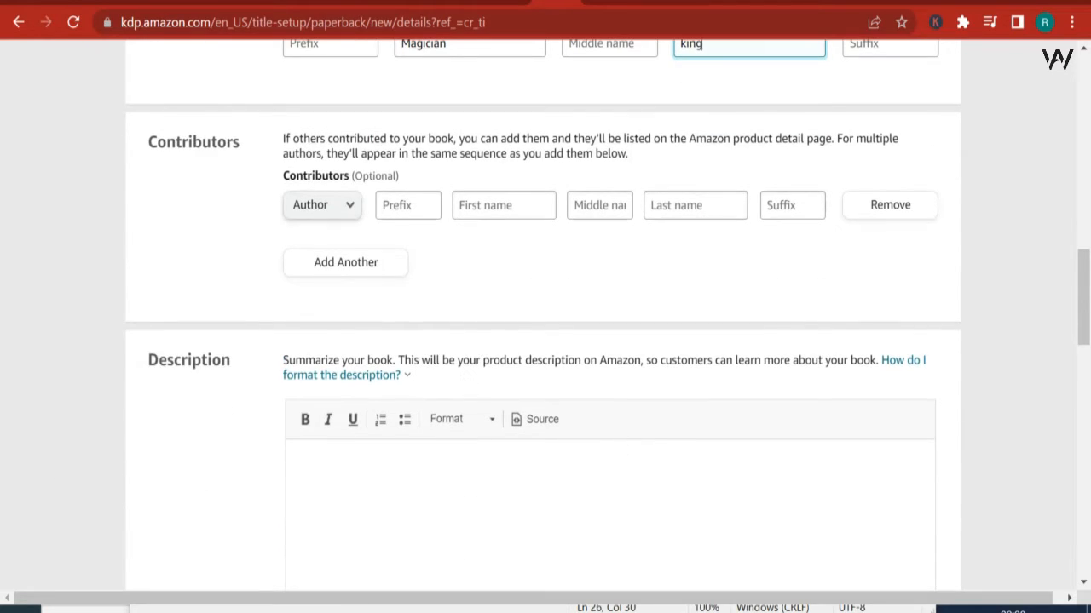
# Step: Copy the three-line book blurb from the Notepad notes into the Description editor of the KDP paperback form
pyautogui.hotkey('alt', 'Tab')
pyautogui.moveTo(377, 213); pyautogui.dragTo(132, 97)
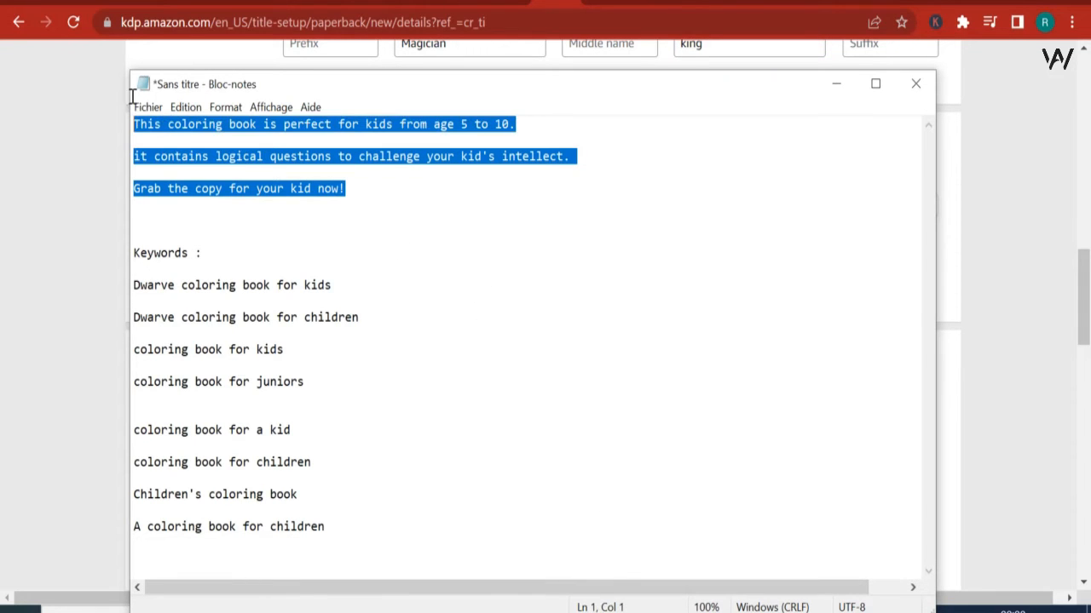
pyautogui.rightClick(158, 131)
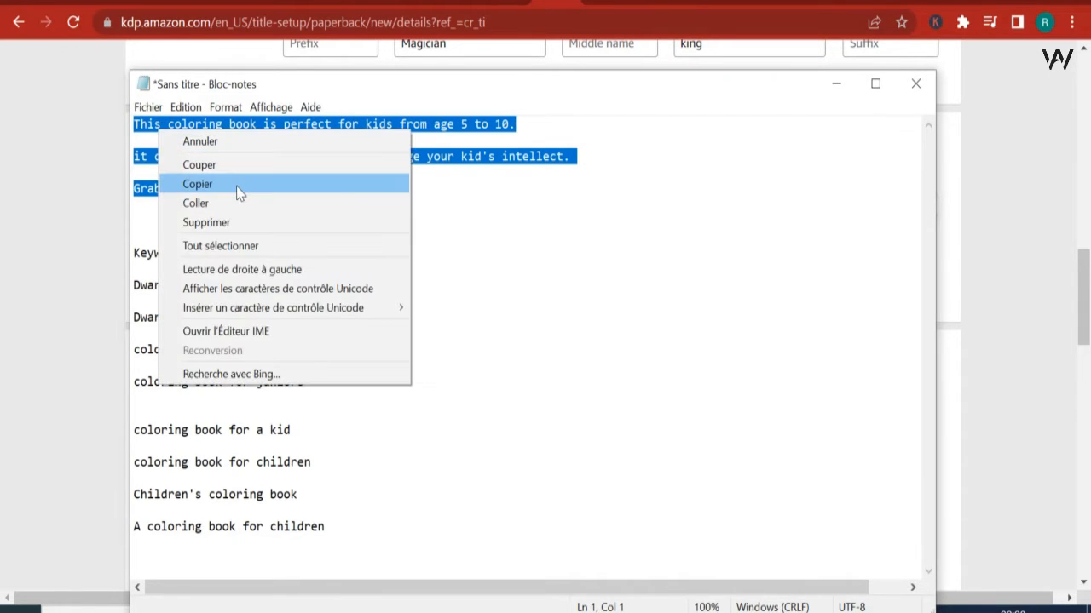
pyautogui.click(198, 184)
pyautogui.hotkey('alt', 'Tab')
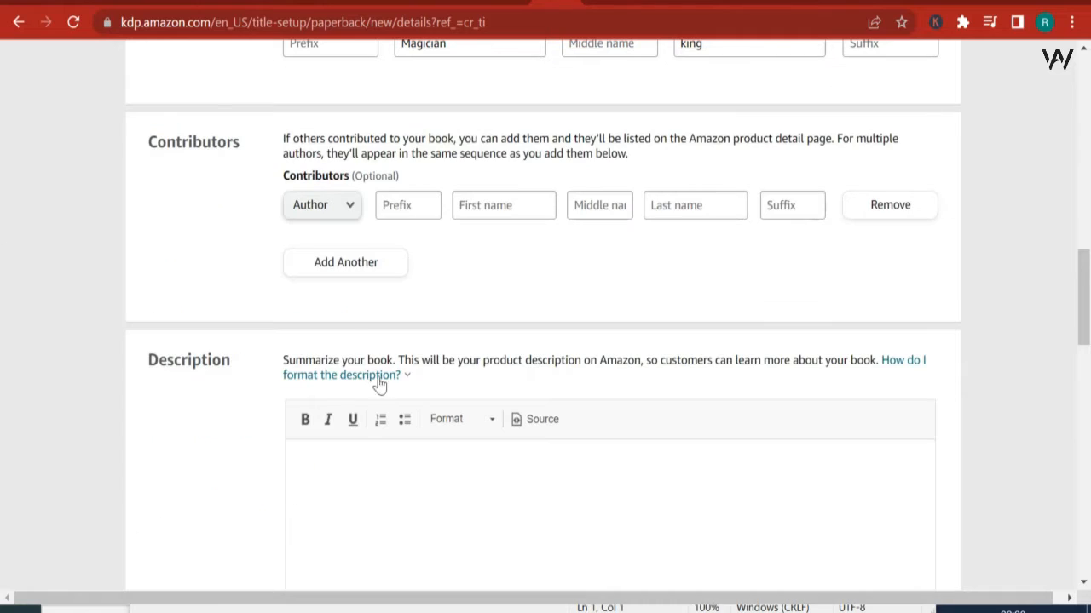
pyautogui.rightClick(356, 459)
pyautogui.click(412, 268)
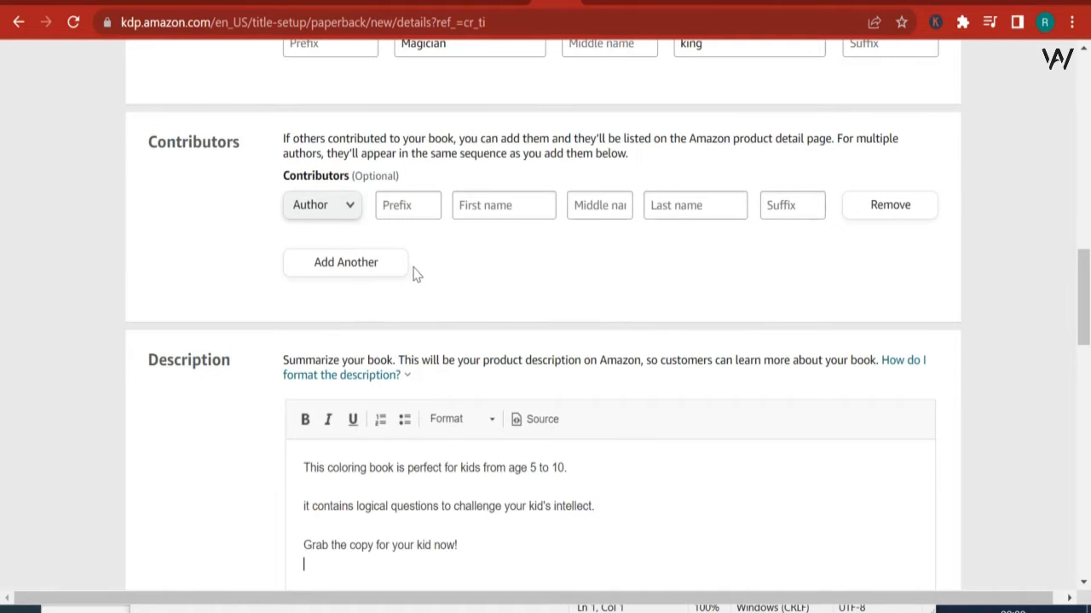
# Step: Capitalize "It" at the start of the description's second sentence
pyautogui.scroll(-4, 593, 552)
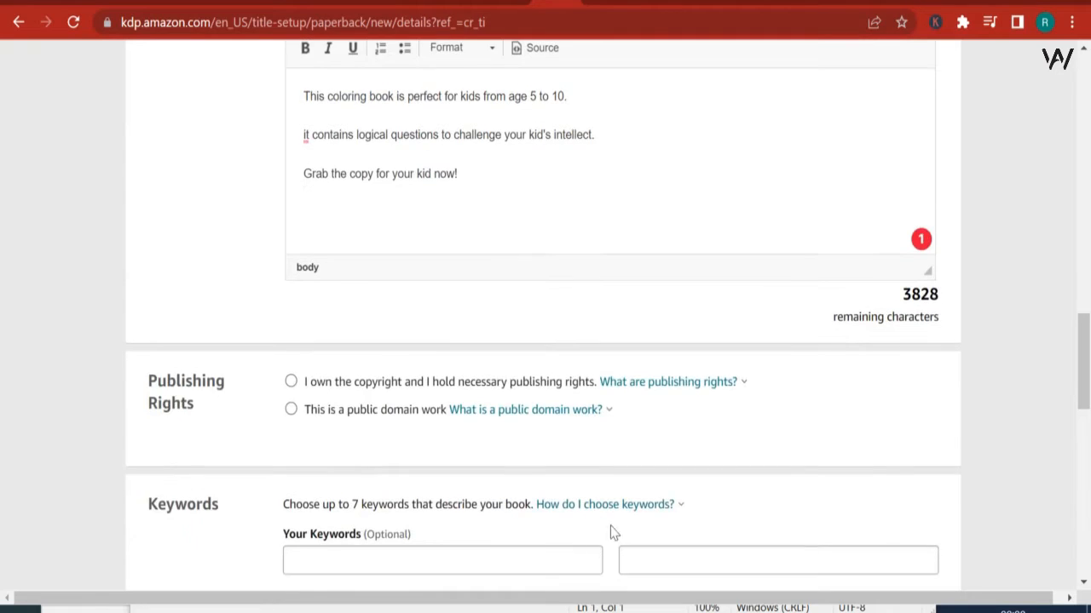
pyautogui.scroll(3, 611, 533)
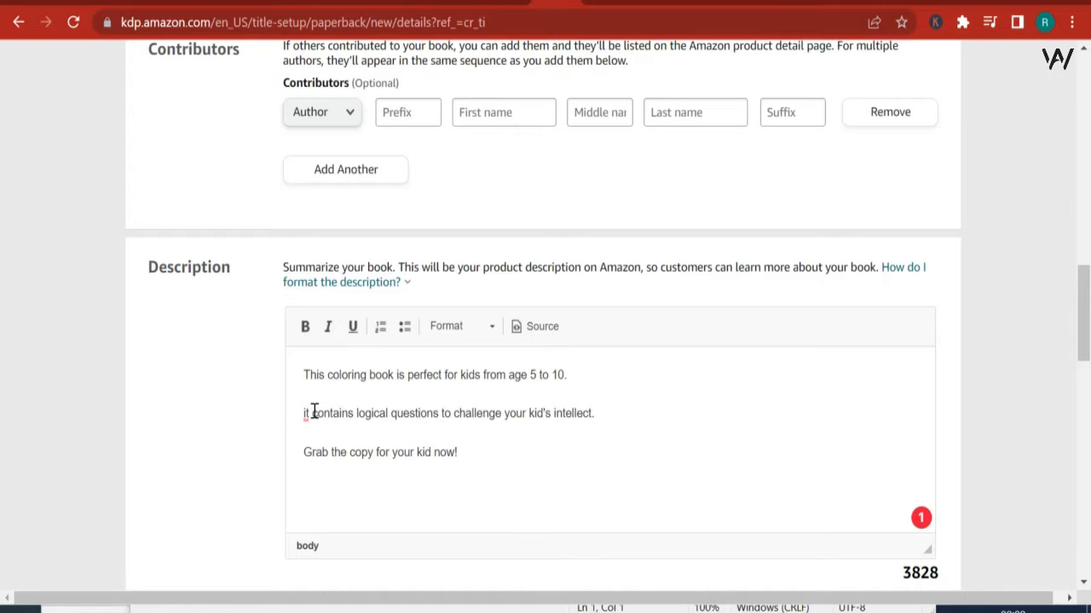
pyautogui.moveTo(309, 415)
pyautogui.click(308, 462)
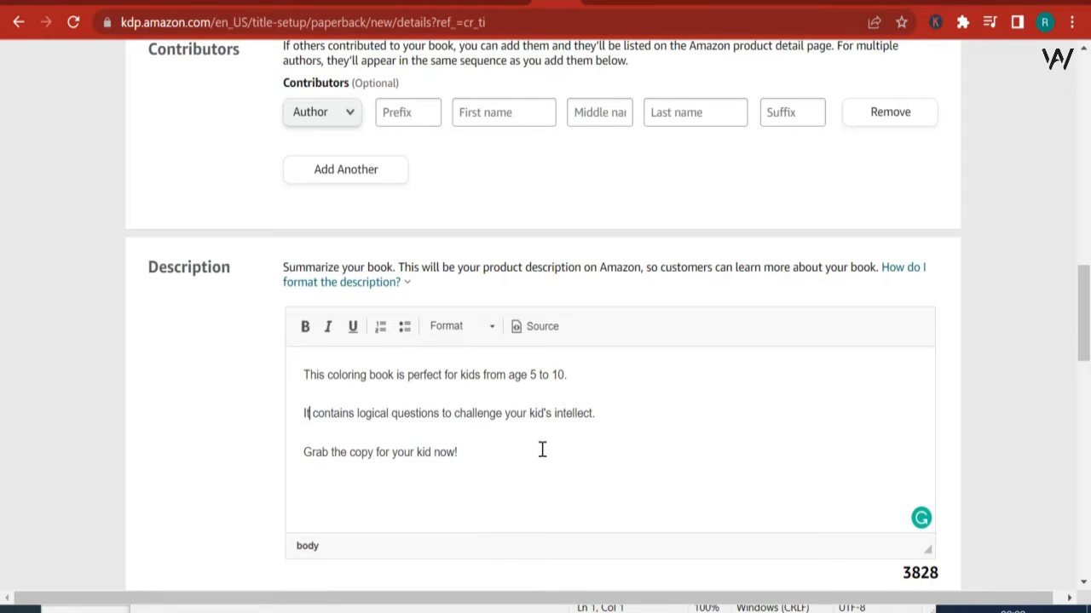
# Step: Switch to the Notepad notes and correct "Dwarve" to "Dwarves" in the first two keywords
pyautogui.scroll(-4, 542, 450)
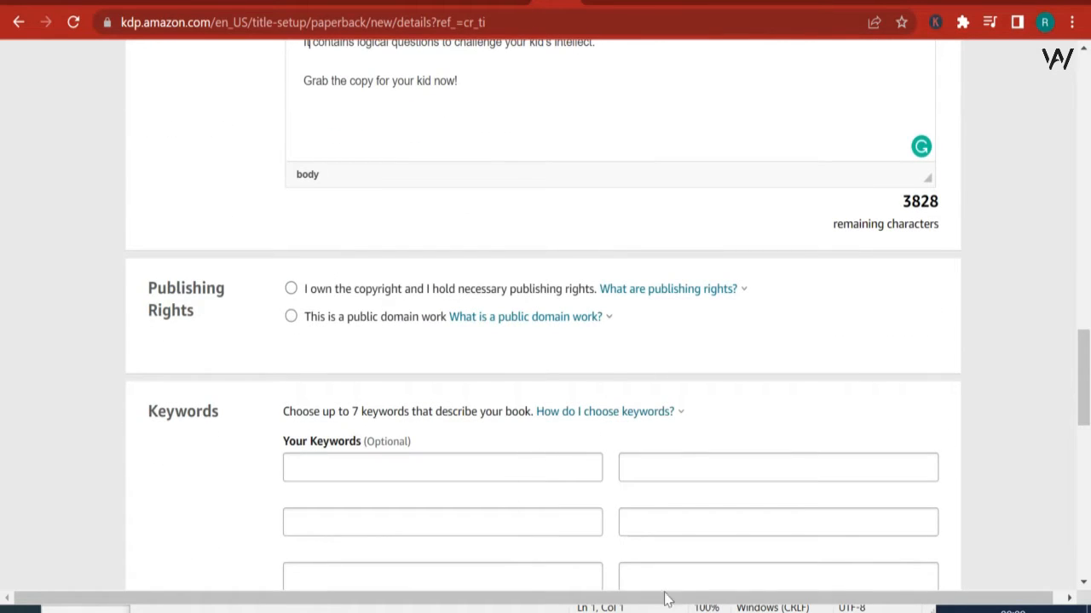
pyautogui.click(516, 608)
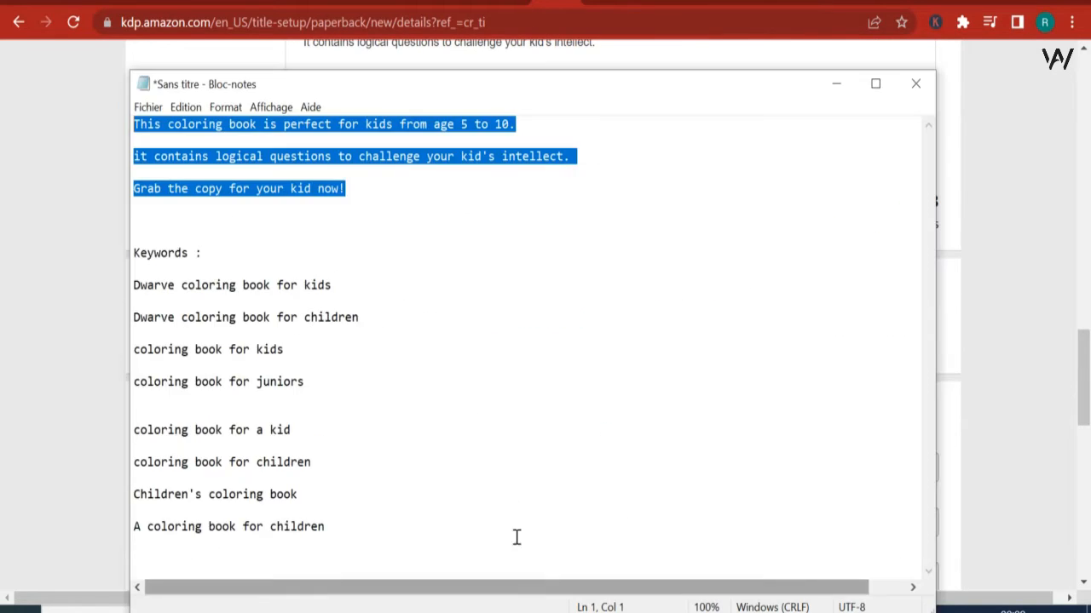
pyautogui.moveTo(363, 283); pyautogui.dragTo(161, 285)
pyautogui.click(277, 288)
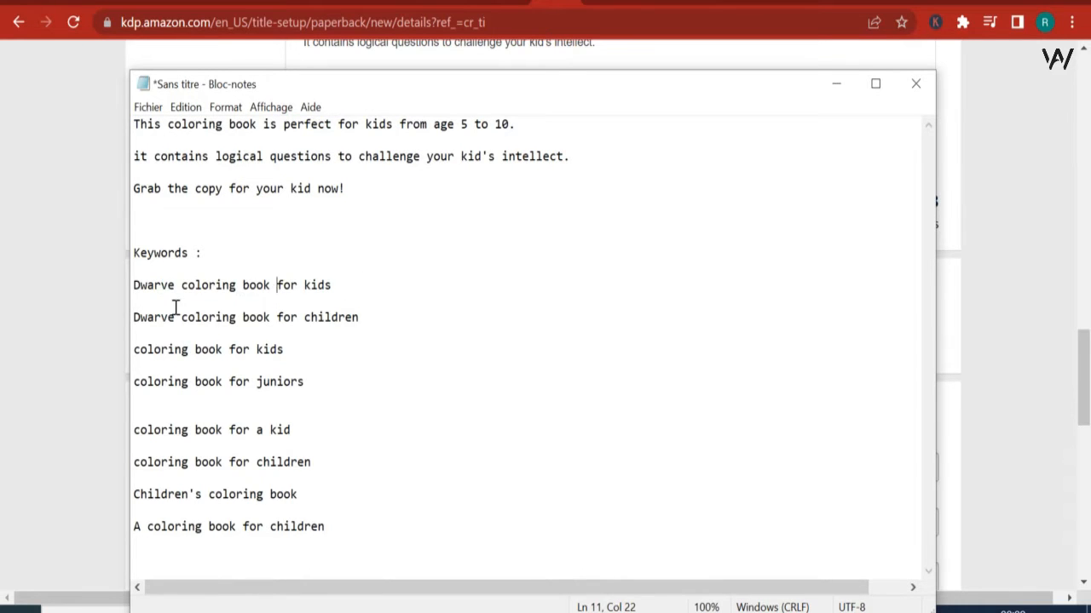
pyautogui.click(361, 285)
pyautogui.hotkey('shift', 'Home')
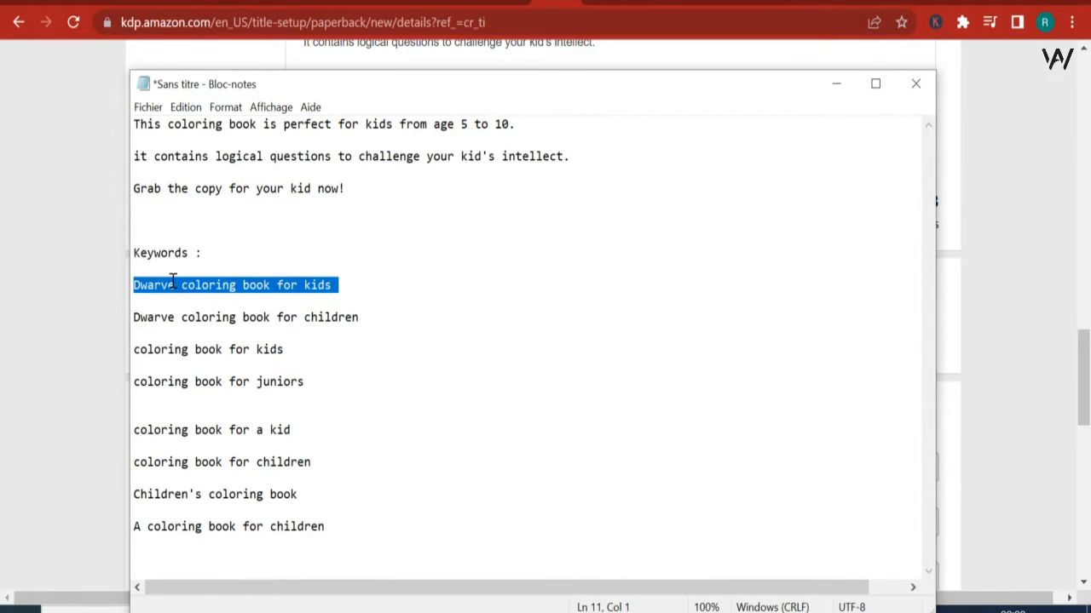
pyautogui.rightClick(172, 283)
pyautogui.click(214, 335)
pyautogui.click(177, 295)
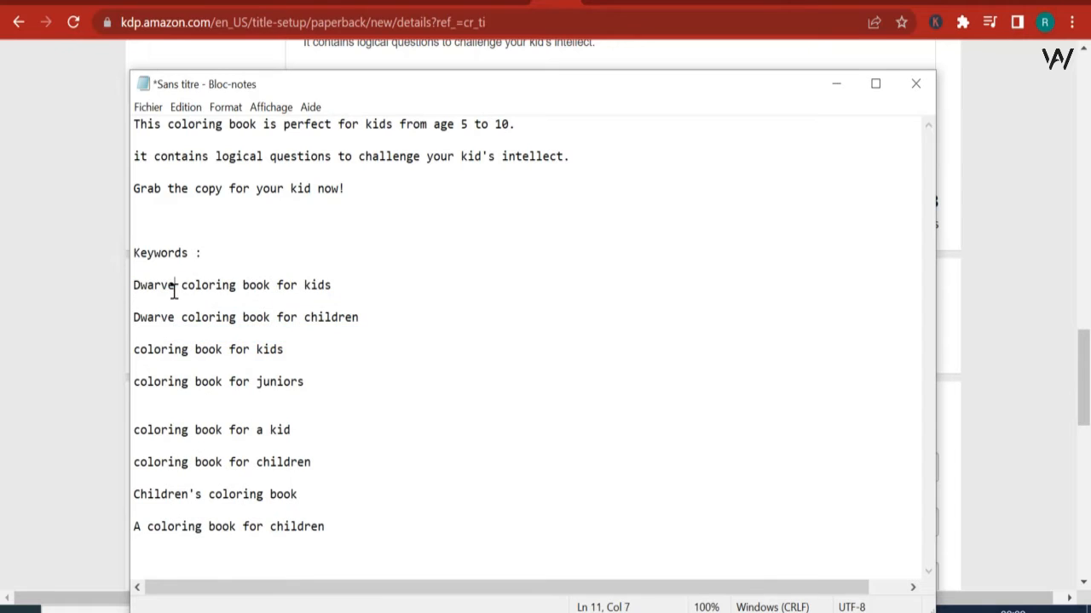
pyautogui.write('s')
pyautogui.click(176, 318)
pyautogui.write('s')
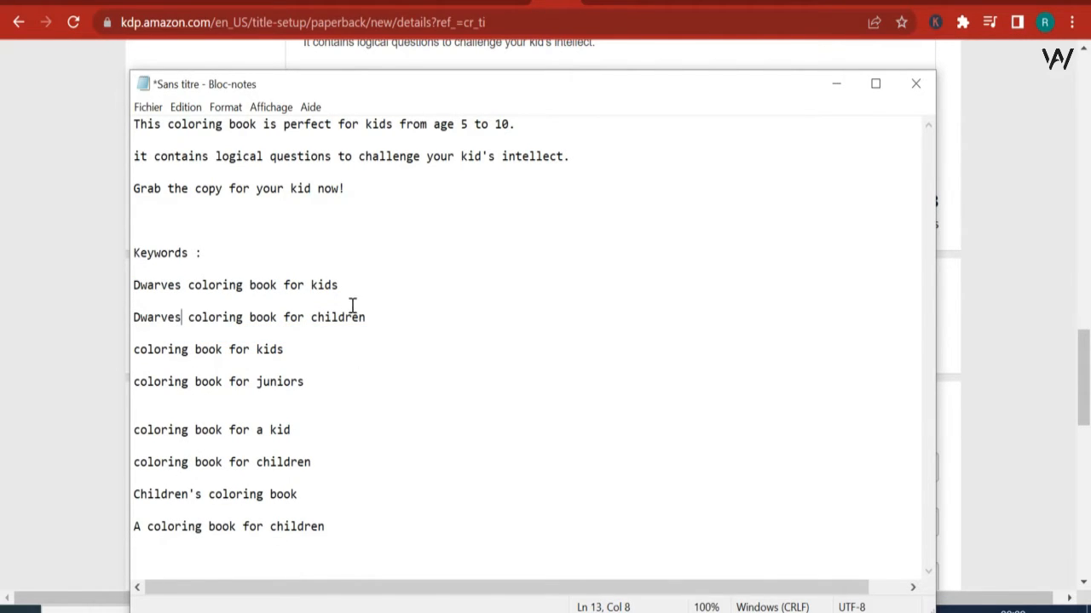
# Step: Copy "Dwarves coloring book for kids" from the notes into the first keyword field of the KDP form
pyautogui.moveTo(344, 283); pyautogui.dragTo(133, 253)
pyautogui.doubleClick(198, 286)
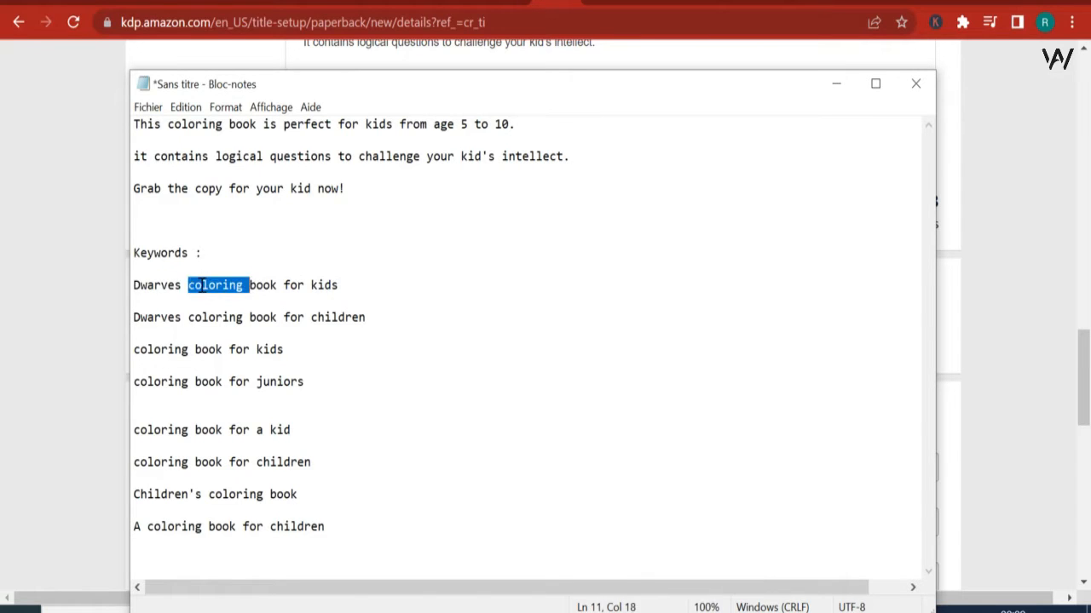
pyautogui.click(197, 288)
pyautogui.moveTo(395, 290); pyautogui.dragTo(107, 284)
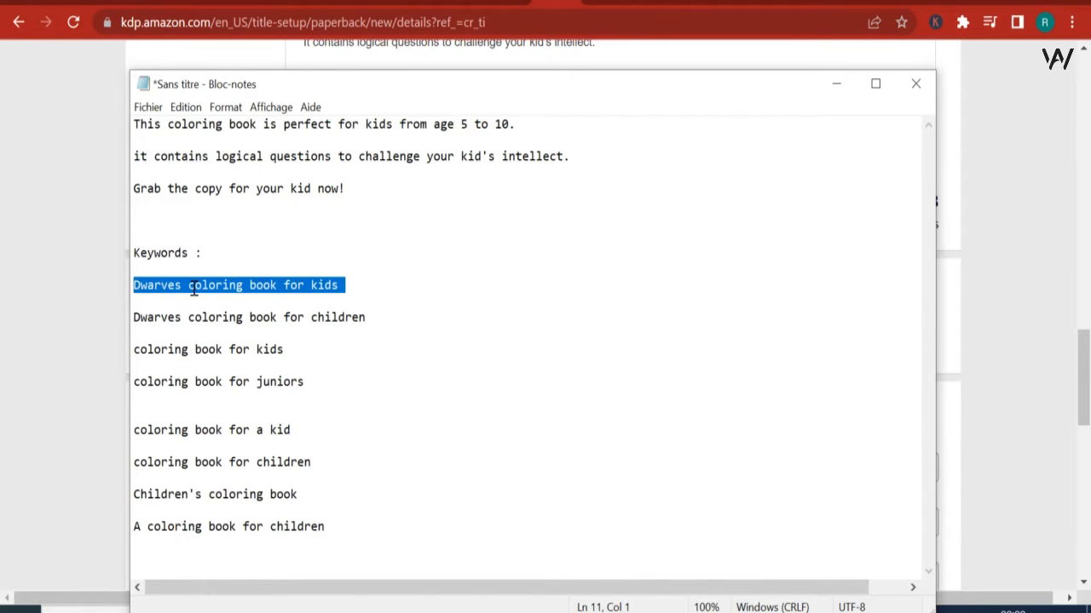
pyautogui.rightClick(194, 290)
pyautogui.click(226, 343)
pyautogui.hotkey('alt', 'Tab')
pyautogui.click(379, 477)
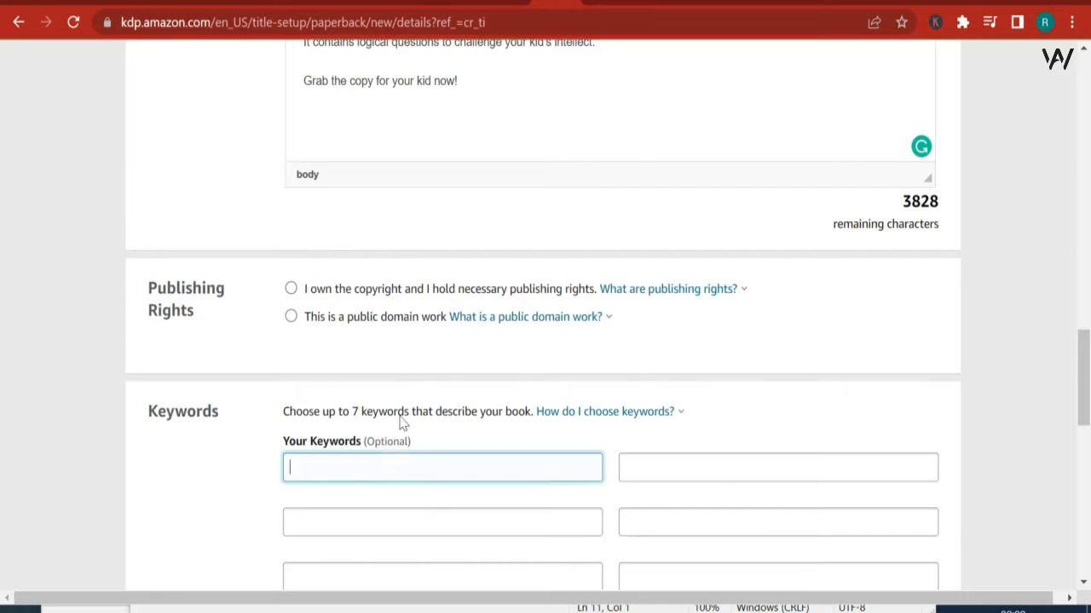
pyautogui.rightClick(378, 468)
pyautogui.click(440, 294)
# Step: Copy "Dwarves coloring book for children" from the Notepad notes into the keyword field below the first one
pyautogui.hotkey('alt', 'Tab')
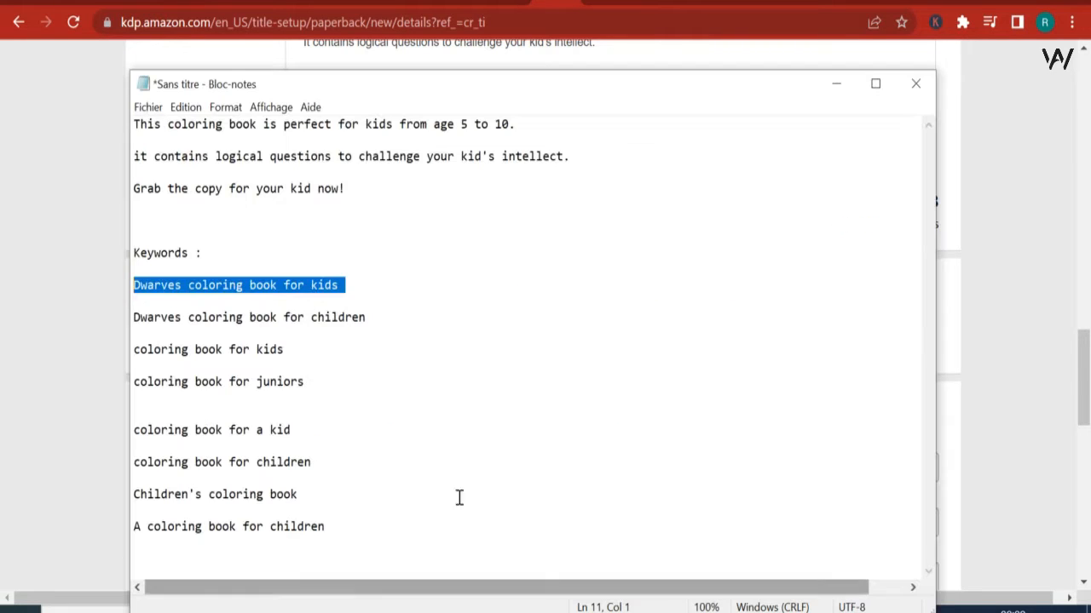
pyautogui.moveTo(344, 310); pyautogui.dragTo(80, 309)
pyautogui.rightClick(264, 321)
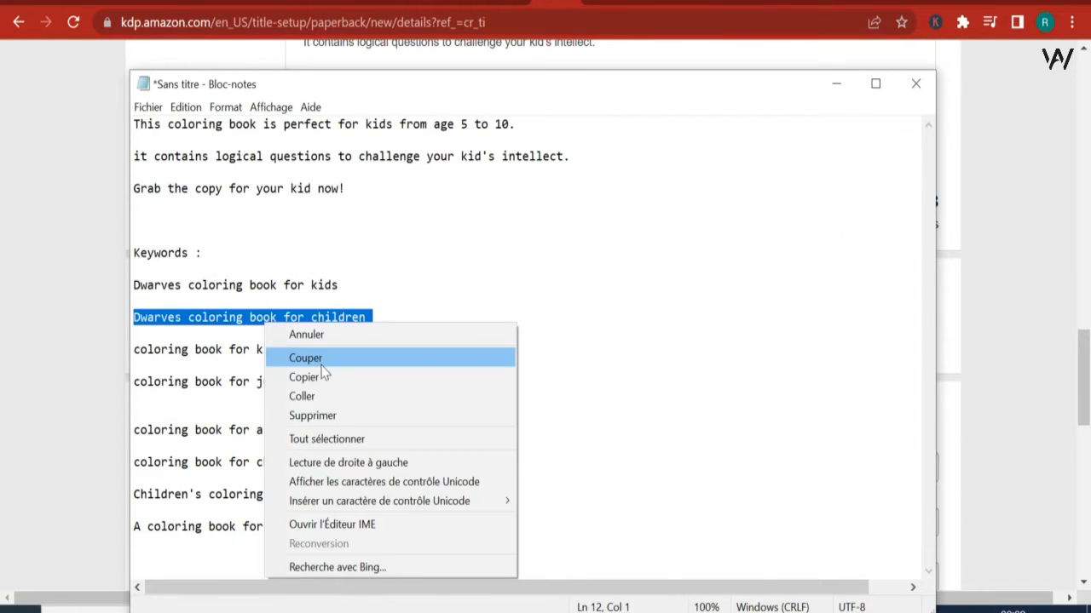
pyautogui.click(322, 376)
pyautogui.hotkey('alt', 'Tab')
pyautogui.rightClick(434, 516)
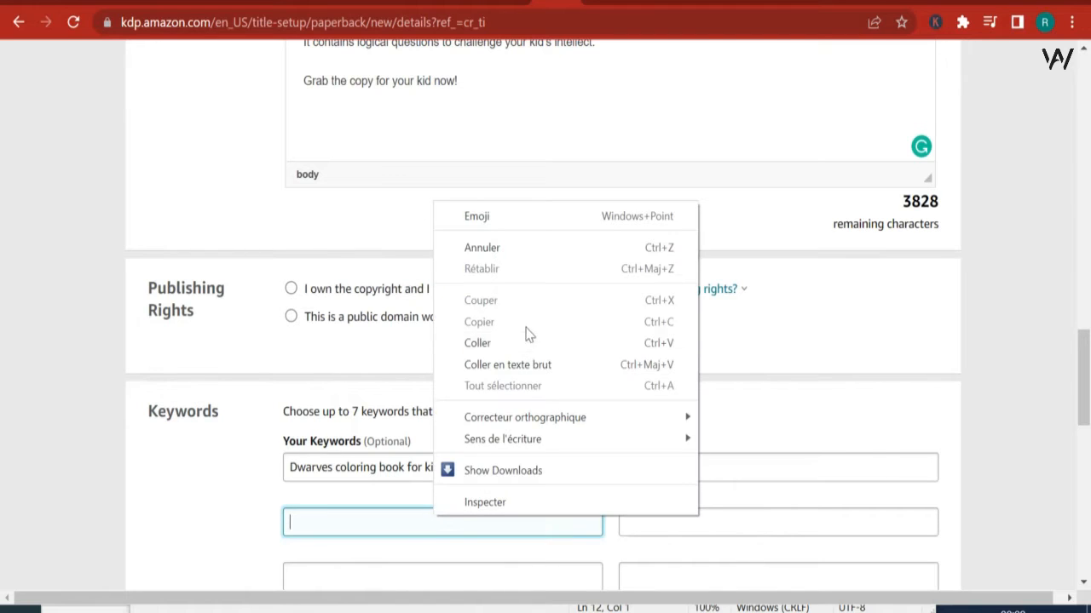
pyautogui.click(523, 343)
# Step: Copy "coloring book for kids" from the Notepad notes into the third keyword field of the first column
pyautogui.scroll(-1, 562, 470)
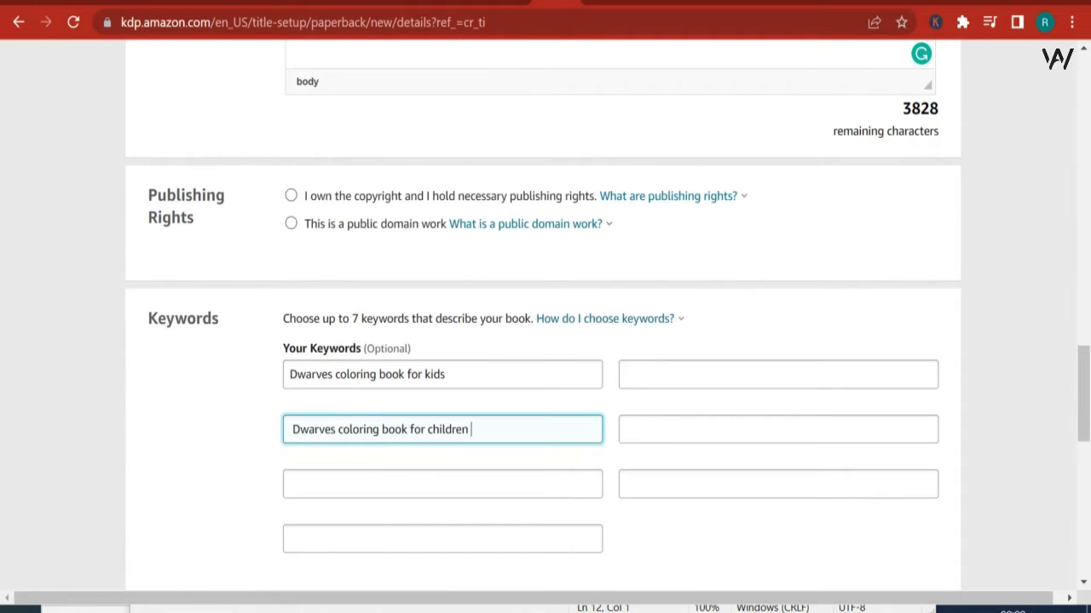
pyautogui.hotkey('alt', 'Tab')
pyautogui.moveTo(293, 351); pyautogui.dragTo(13, 324)
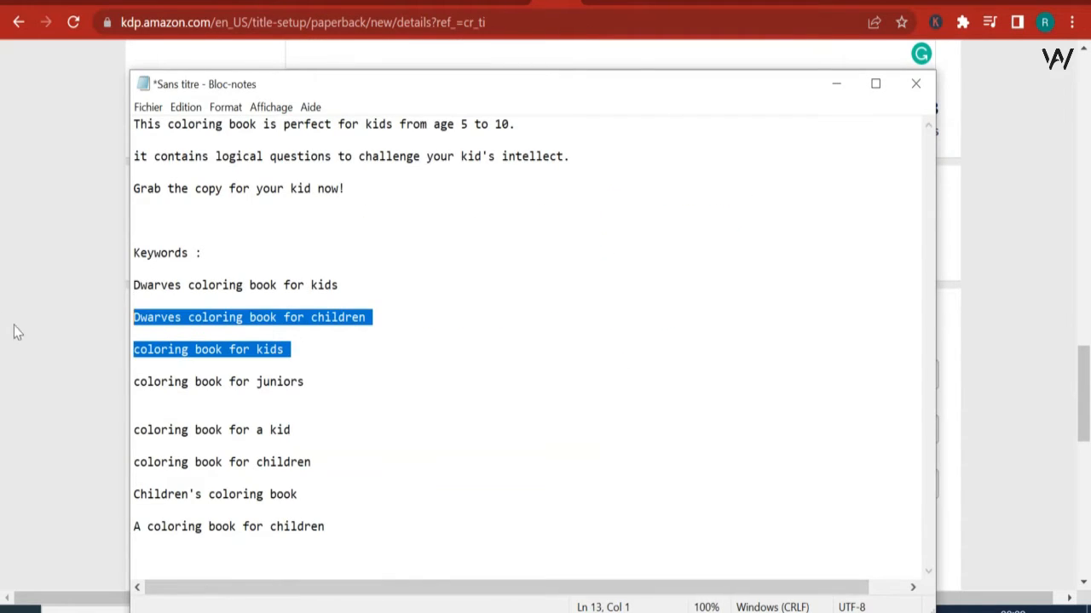
pyautogui.click(163, 343)
pyautogui.moveTo(298, 348); pyautogui.dragTo(134, 356)
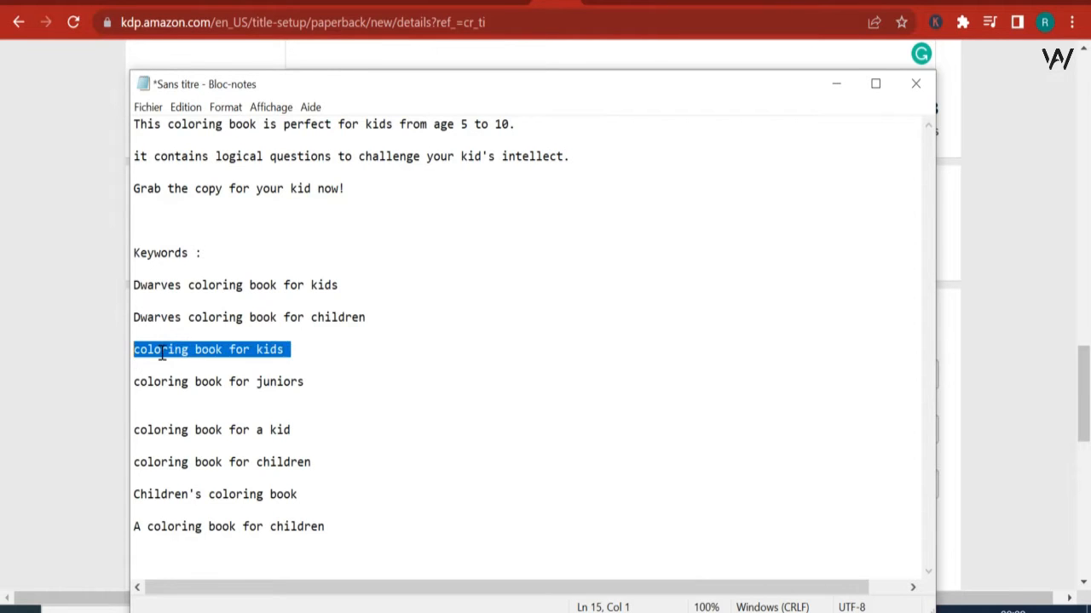
pyautogui.rightClick(162, 353)
pyautogui.click(227, 146)
pyautogui.click(115, 316)
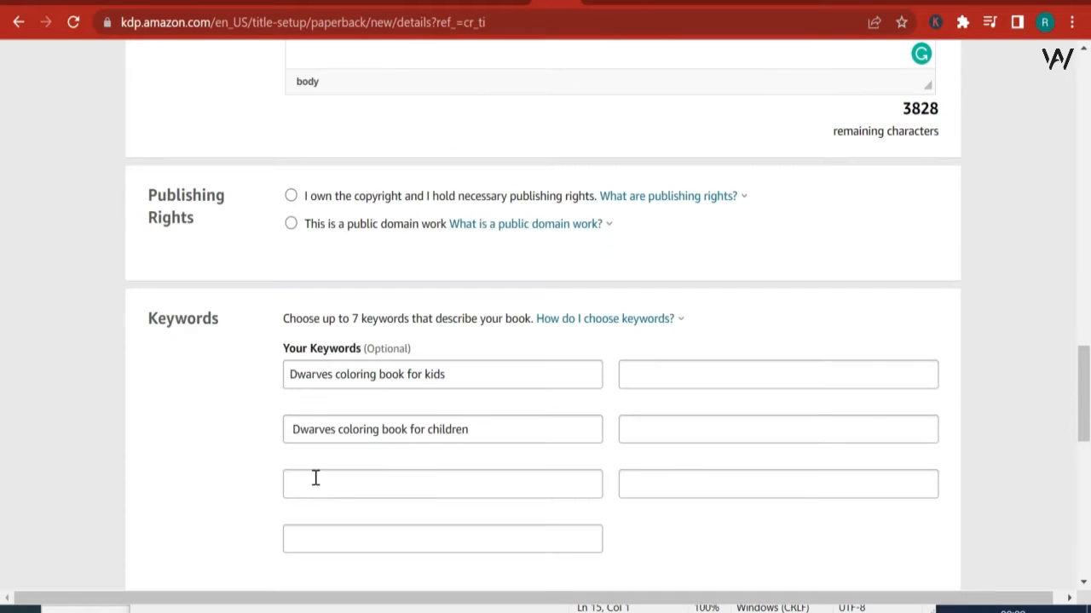
pyautogui.rightClick(344, 477)
pyautogui.click(401, 301)
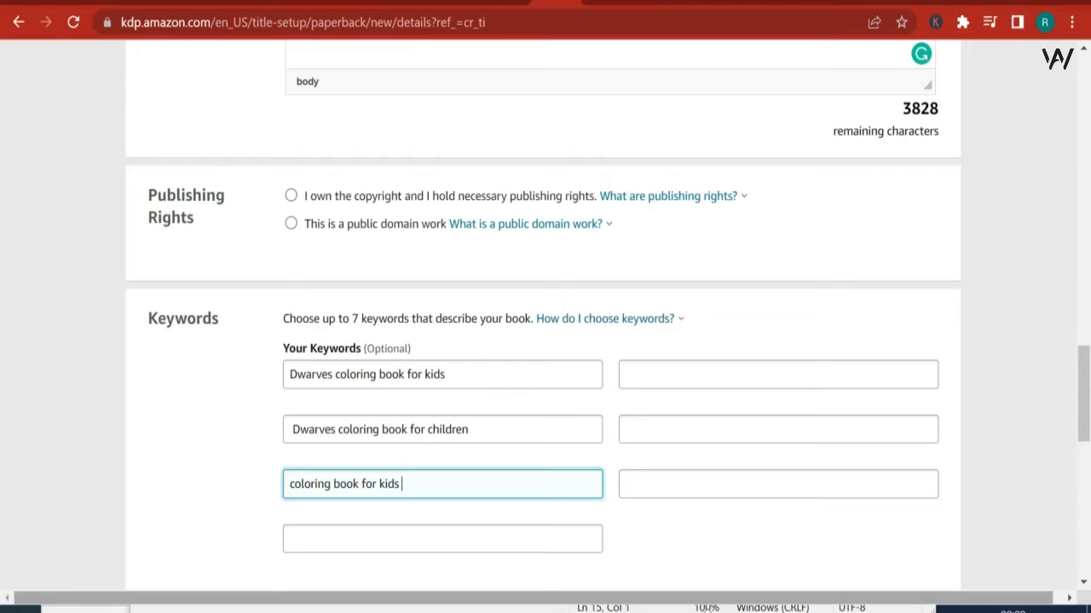
# Step: Copy "coloring book for juniors" from the Notepad notes into the last keyword field of the first column
pyautogui.hotkey('alt', 'Tab')
pyautogui.moveTo(309, 382); pyautogui.dragTo(192, 379)
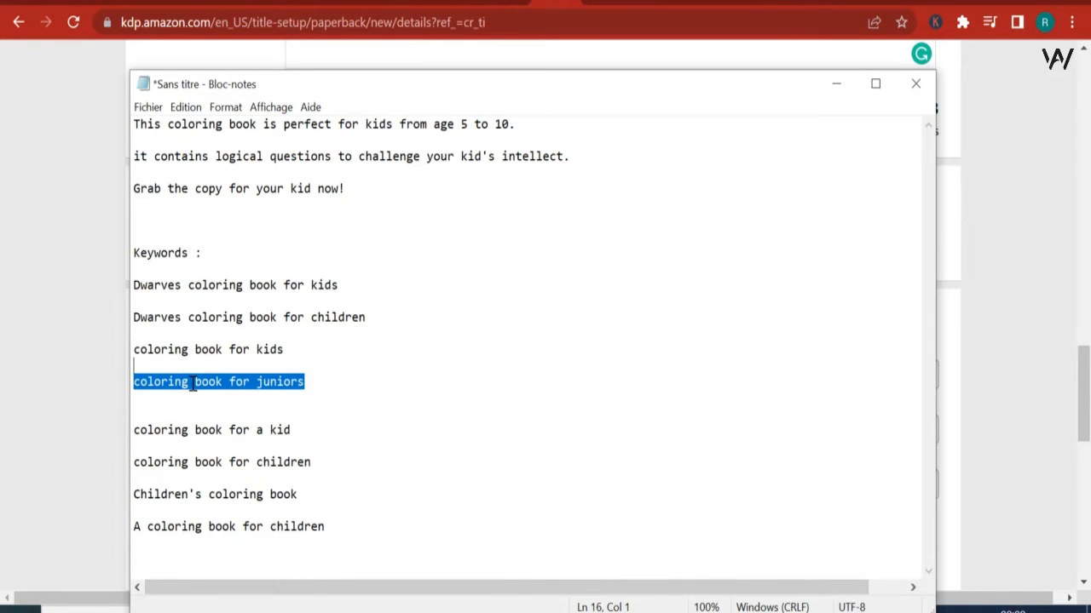
pyautogui.rightClick(193, 382)
pyautogui.click(227, 181)
pyautogui.hotkey('alt', 'Tab')
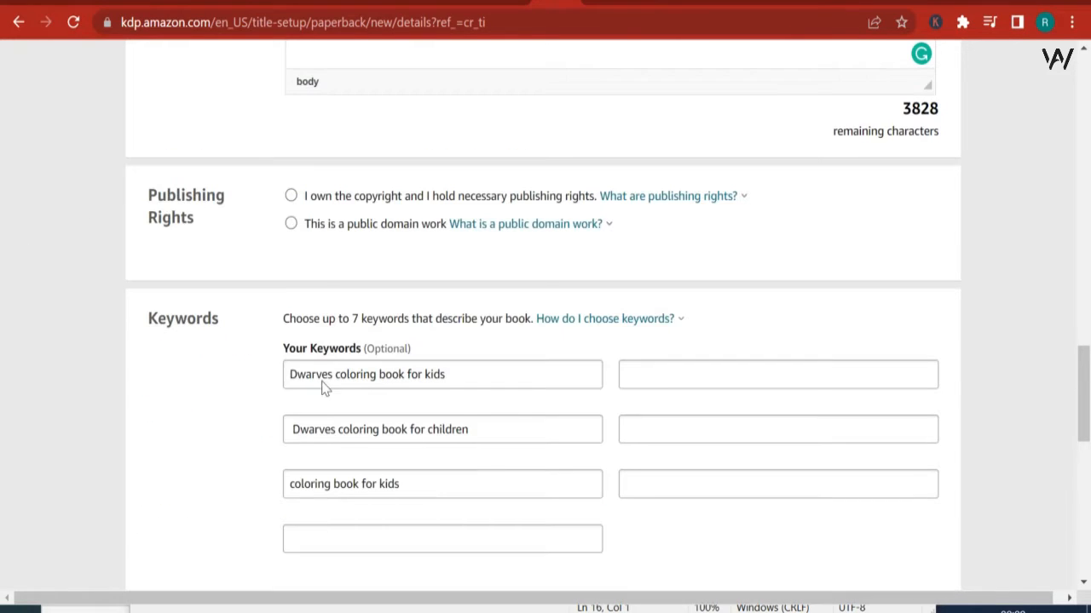
pyautogui.rightClick(437, 537)
pyautogui.click(493, 367)
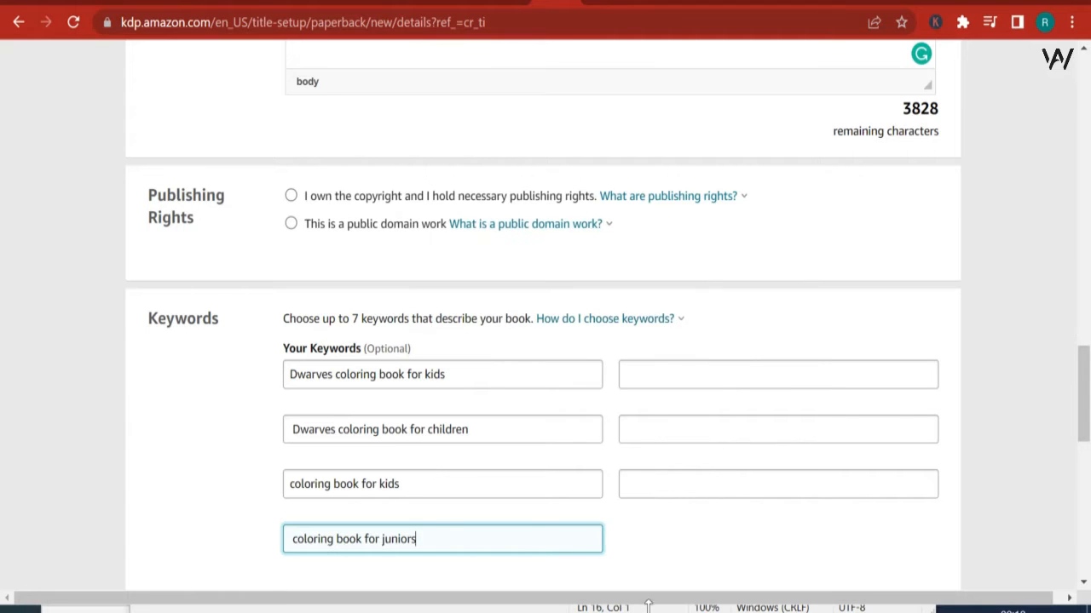
# Step: Copy "coloring book for a kid" from the Notepad notes into the first keyword field of the second column
pyautogui.hotkey('alt', 'Tab')
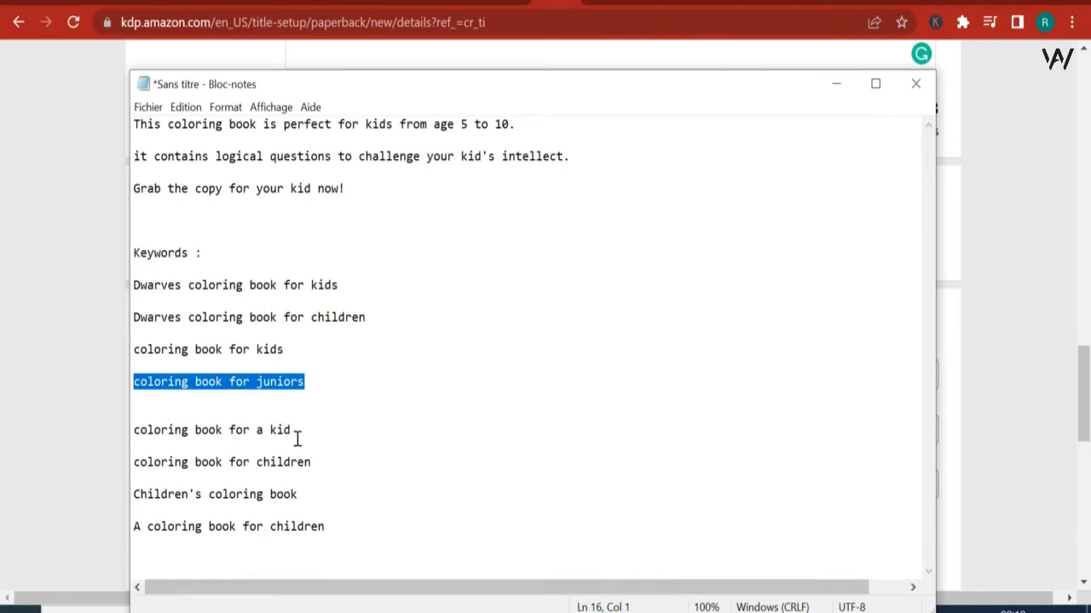
pyautogui.moveTo(297, 433); pyautogui.dragTo(66, 402)
pyautogui.rightClick(173, 428)
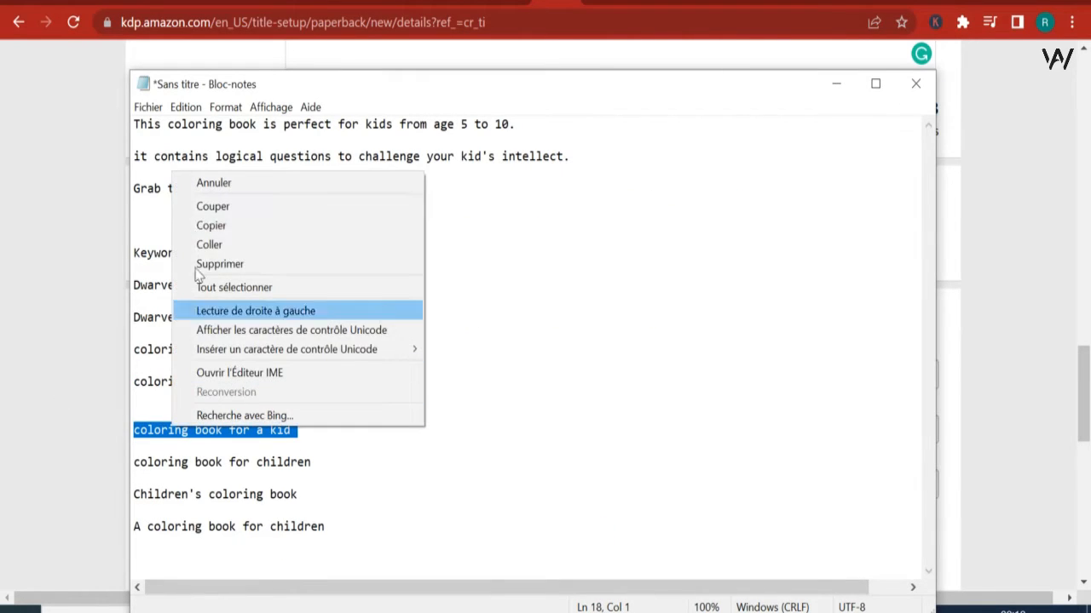
pyautogui.click(216, 227)
pyautogui.hotkey('alt', 'Tab')
pyautogui.rightClick(695, 369)
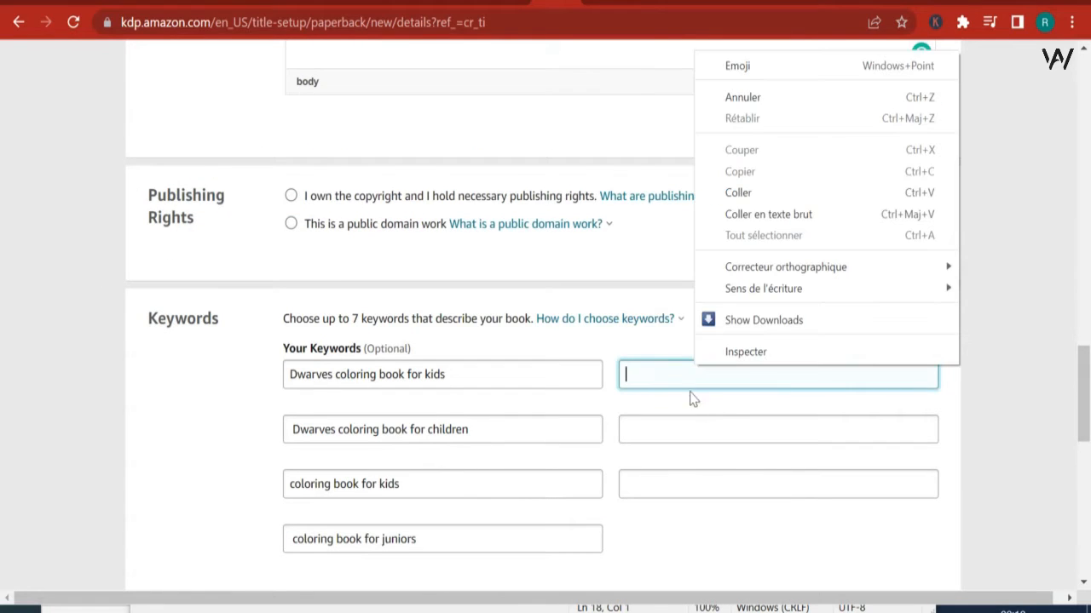
pyautogui.click(744, 185)
# Step: Copy "coloring book for children" from the Notepad notes into the second keyword field of the second column
pyautogui.hotkey('alt', 'Tab')
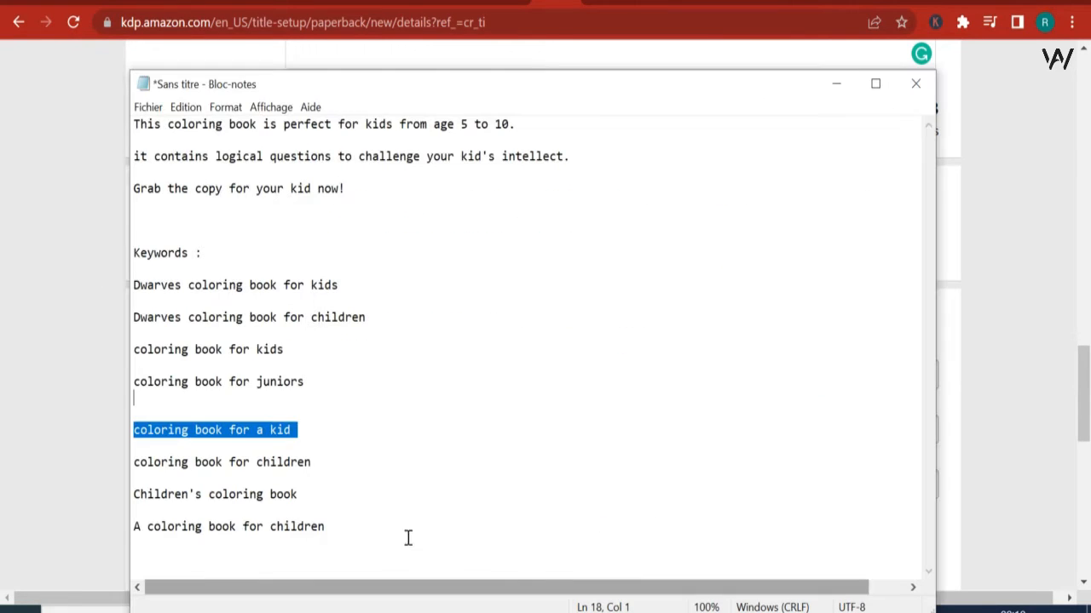
pyautogui.moveTo(317, 467); pyautogui.dragTo(124, 461)
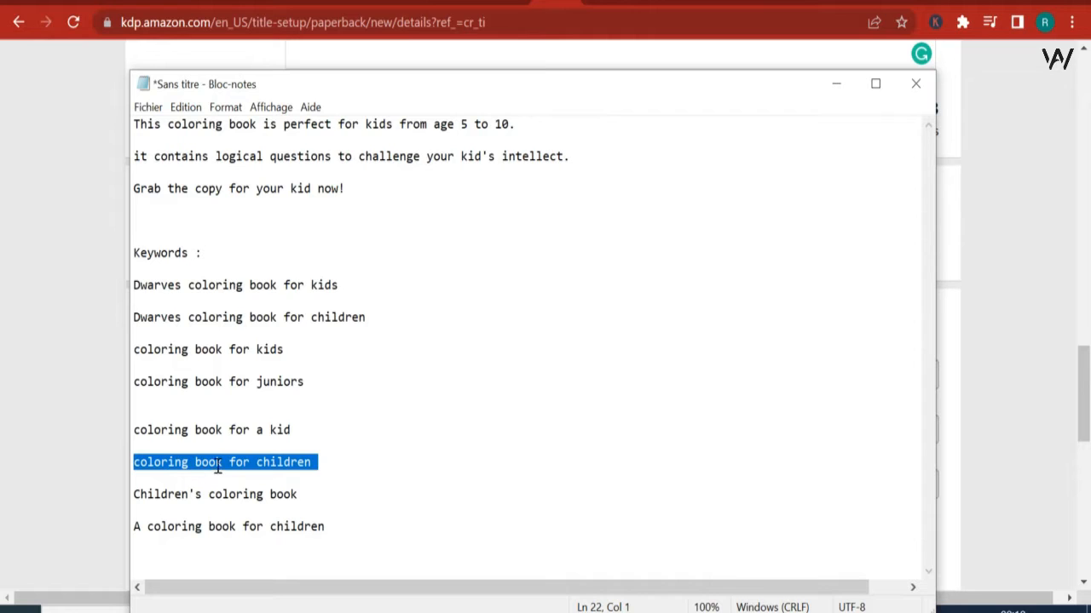
pyautogui.rightClick(218, 467)
pyautogui.click(243, 263)
pyautogui.hotkey('alt', 'Tab')
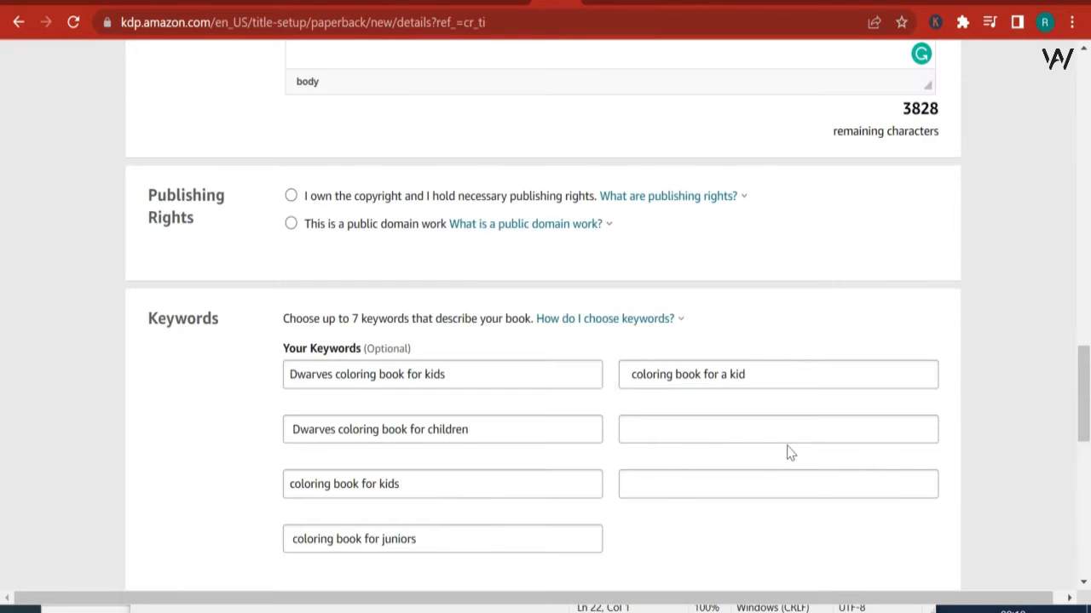
pyautogui.rightClick(768, 426)
pyautogui.click(820, 258)
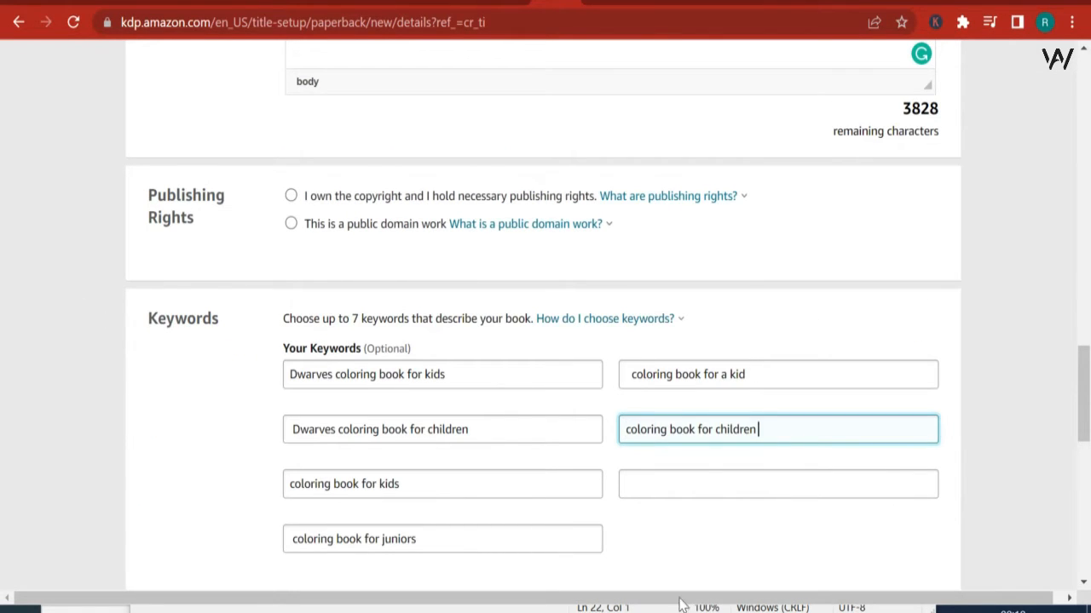
# Step: Copy "Children's coloring book" from the Notepad notes into the third keyword field of the second column
pyautogui.hotkey('alt', 'Tab')
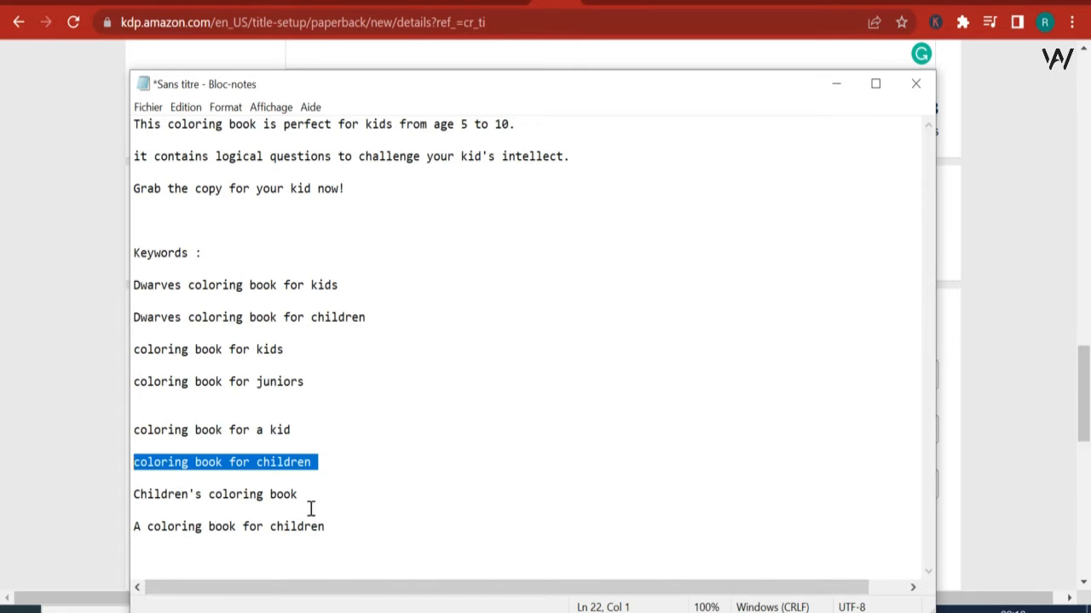
pyautogui.moveTo(313, 499); pyautogui.dragTo(112, 487)
pyautogui.rightClick(190, 501)
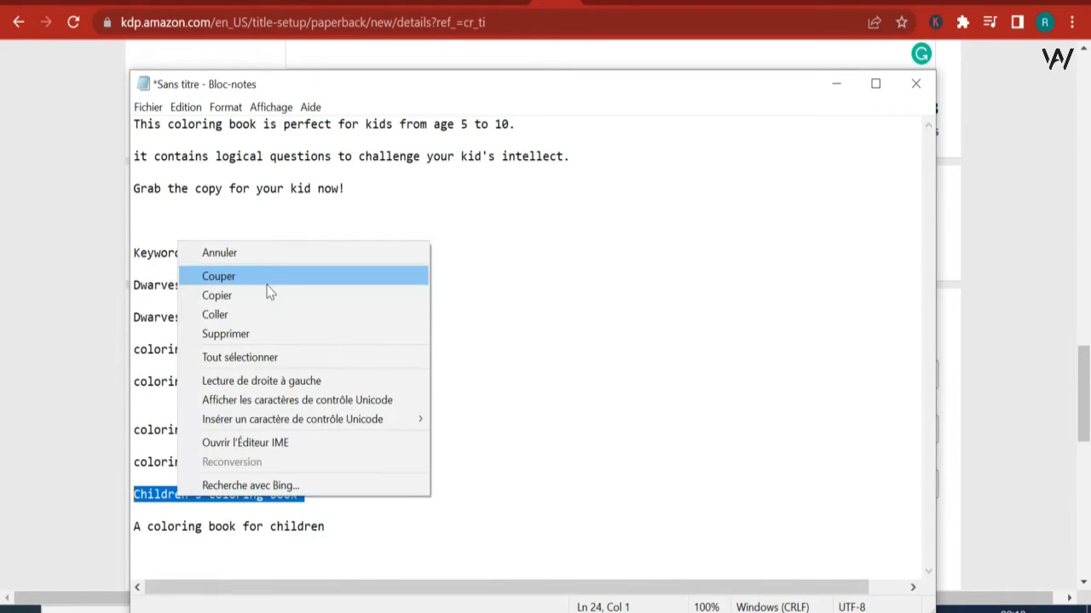
pyautogui.click(266, 293)
pyautogui.hotkey('alt', 'Tab')
pyautogui.rightClick(767, 475)
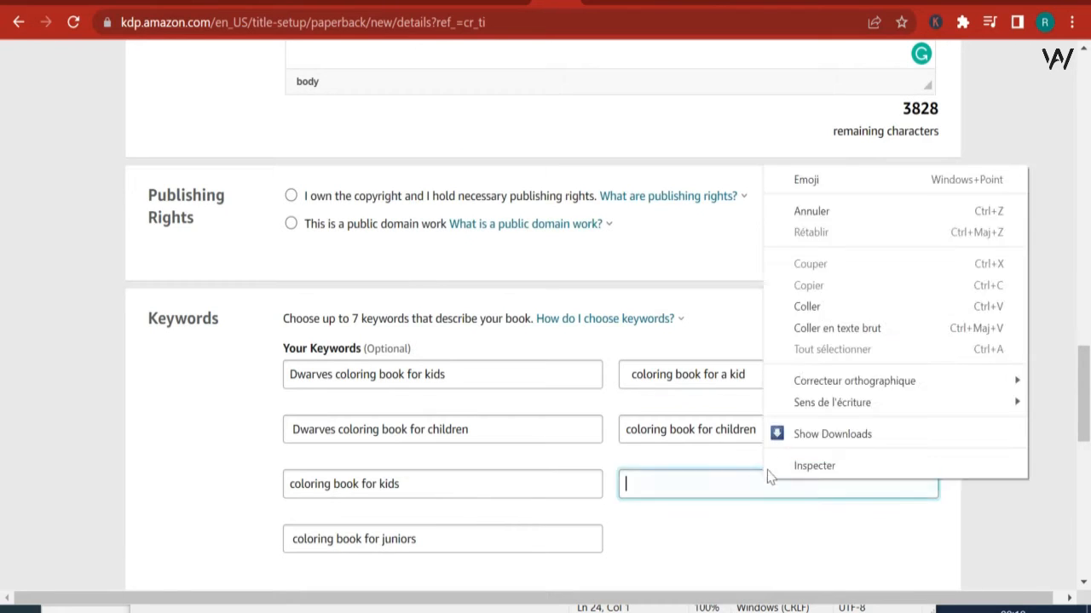
pyautogui.click(807, 306)
# Step: Assign the book to the category Juvenile Nonfiction > Activity Books and save the selection
pyautogui.scroll(-4, 803, 324)
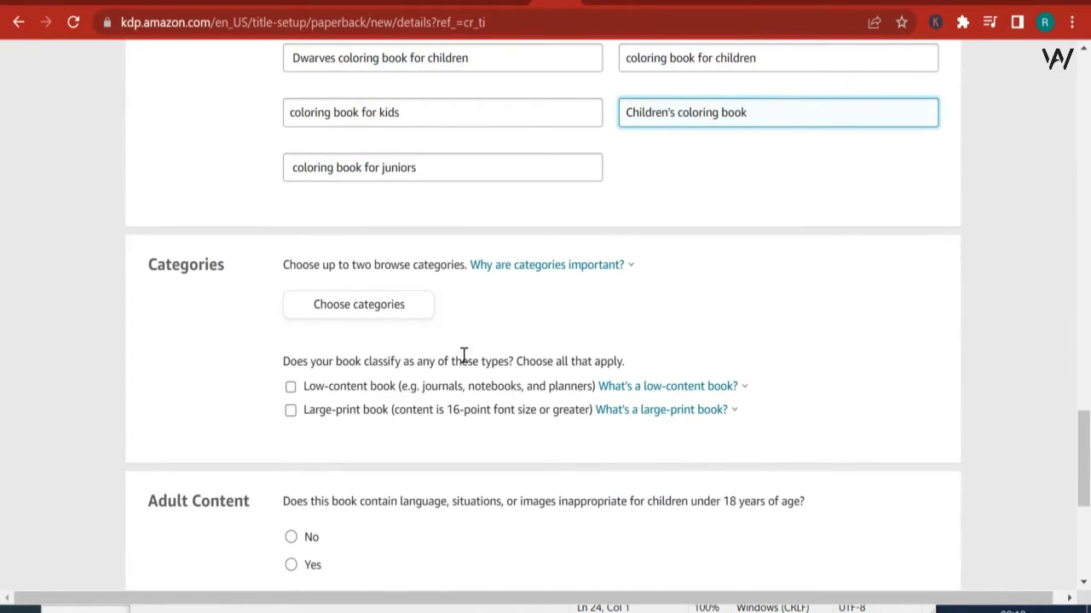
pyautogui.click(358, 313)
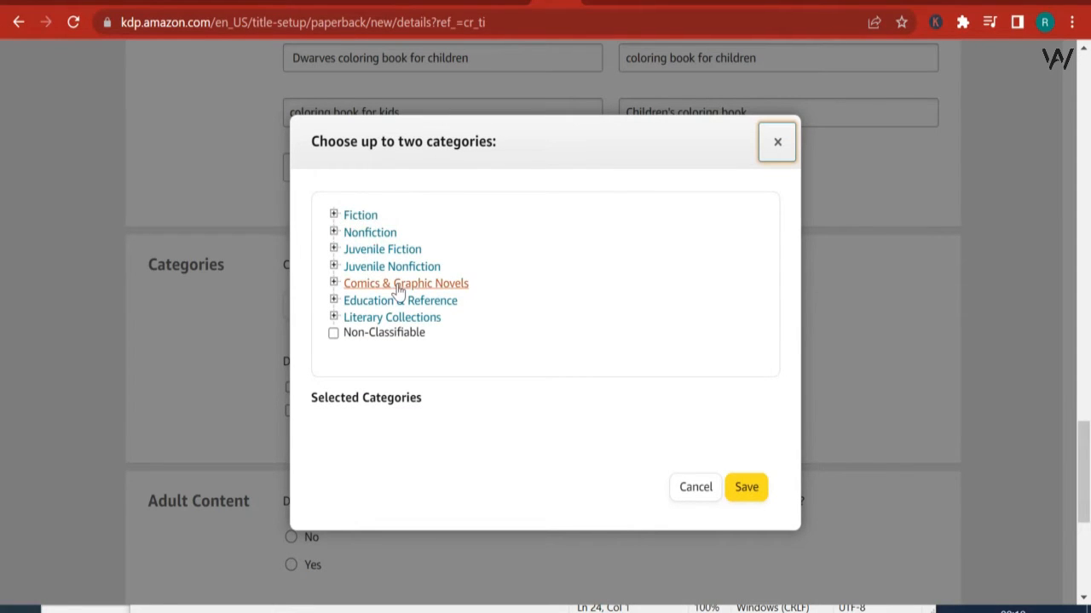
pyautogui.click(373, 268)
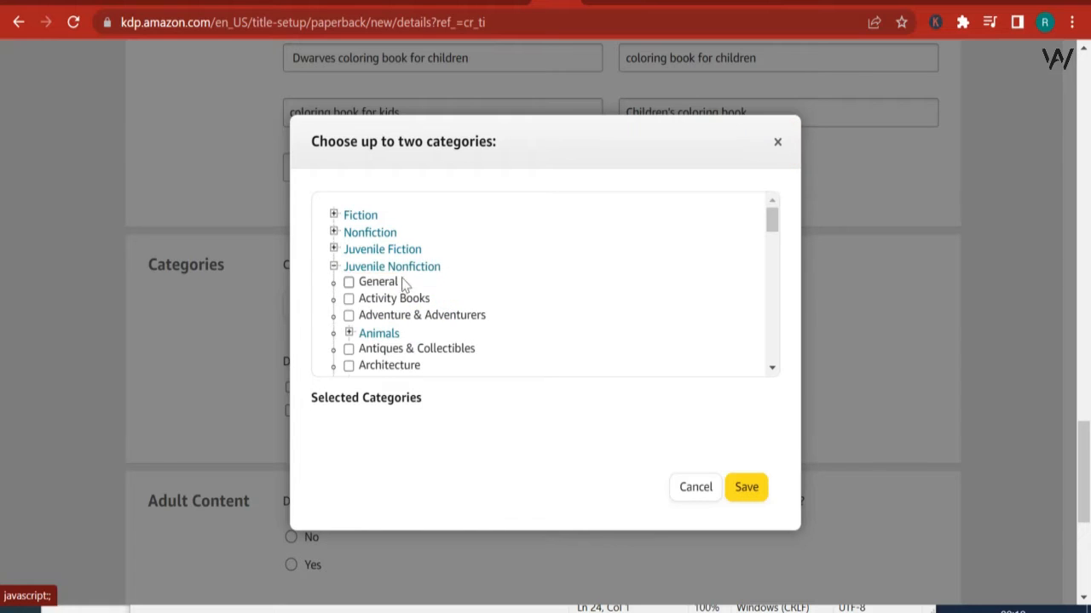
pyautogui.click(401, 301)
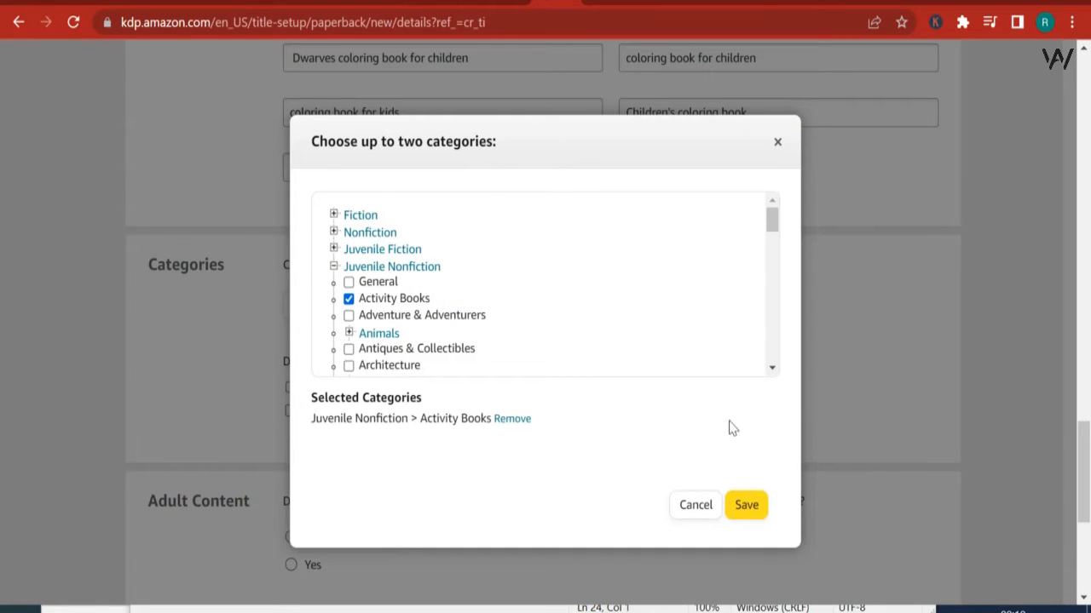
pyautogui.click(747, 509)
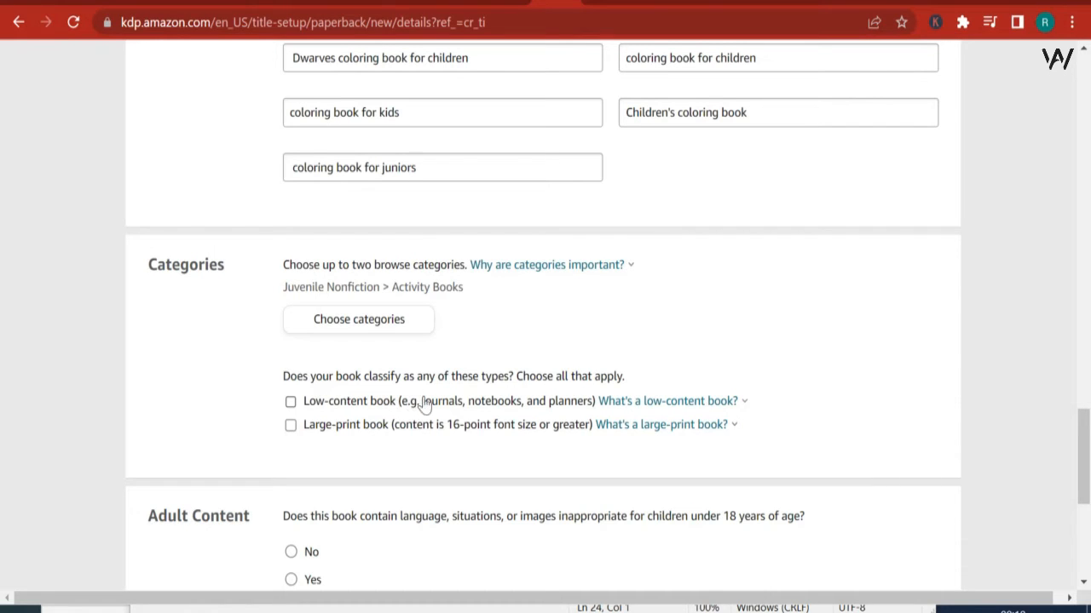
# Step: Answer No to the adult content question and submit the paperback details
pyautogui.scroll(-3, 470, 433)
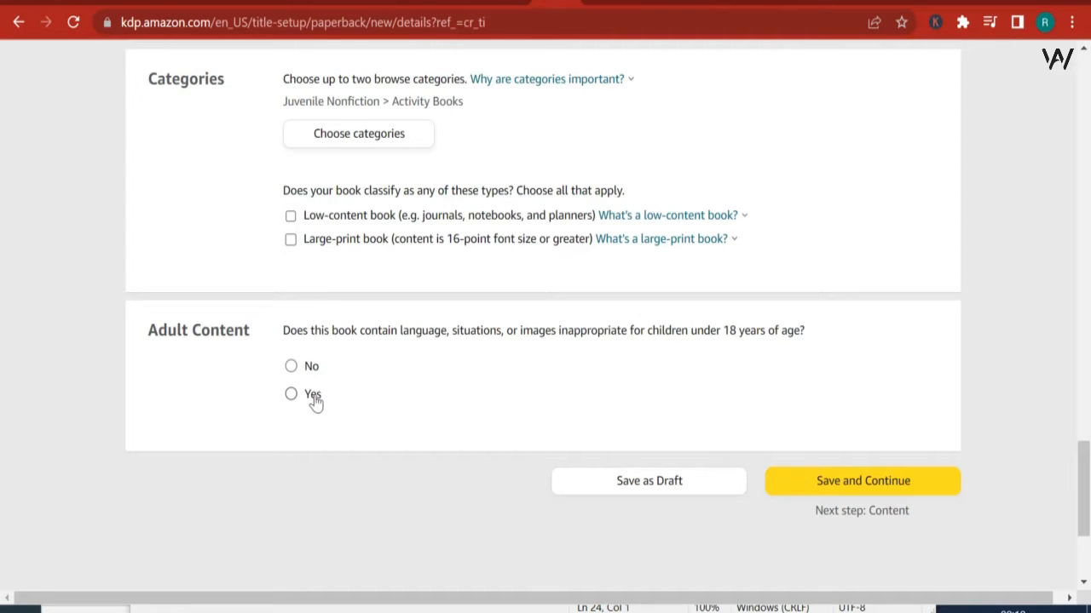
pyautogui.click(291, 366)
pyautogui.click(891, 483)
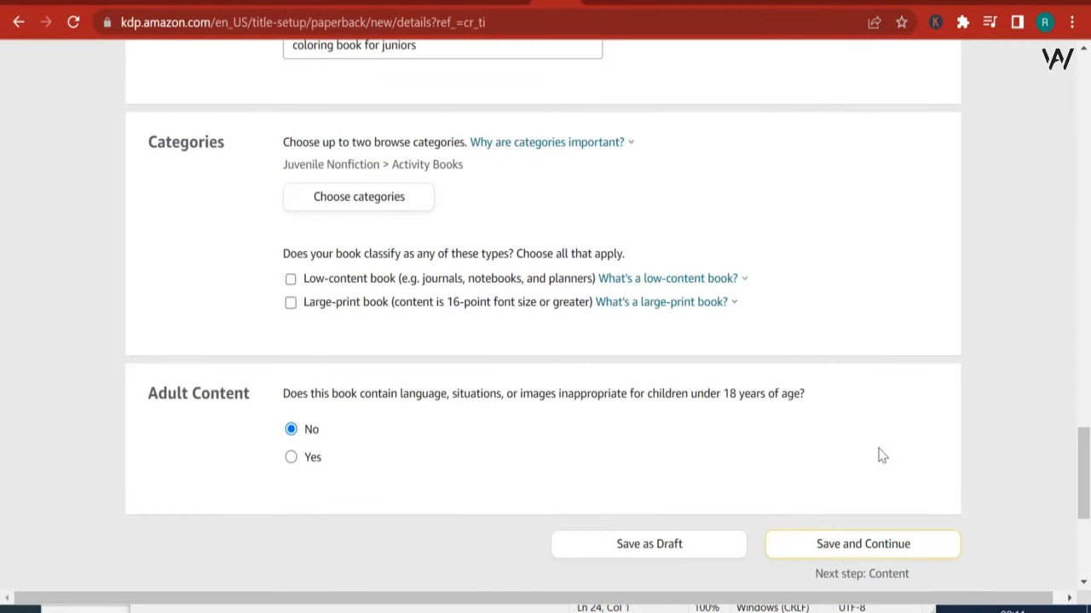
# Step: Recheck the category selection and save it again with Juvenile Nonfiction > Activity Books
pyautogui.scroll(2, 776, 418)
pyautogui.scroll(-1, 591, 465)
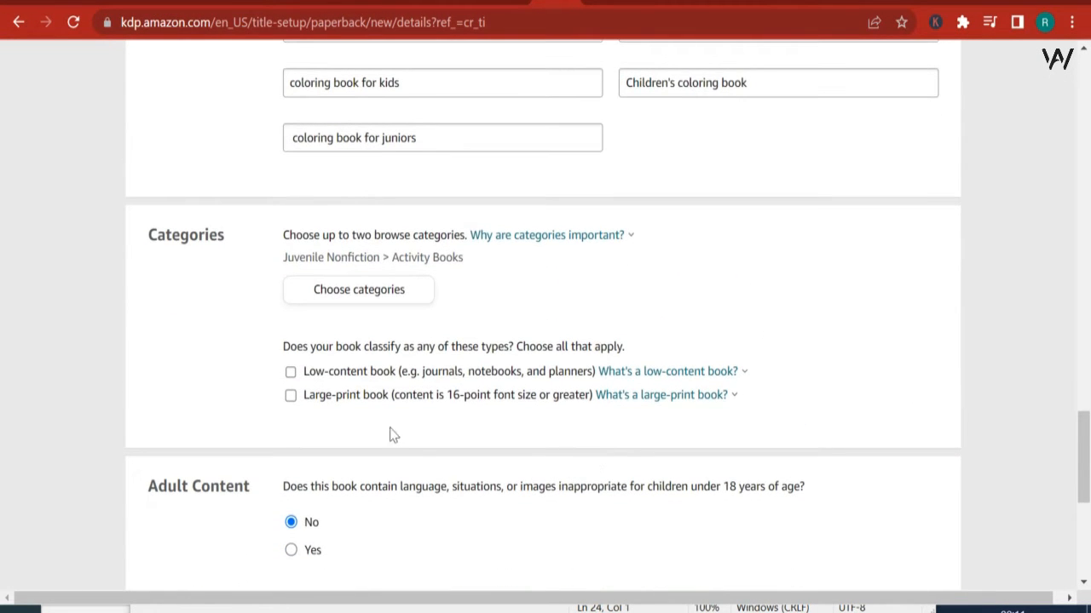
pyautogui.click(375, 308)
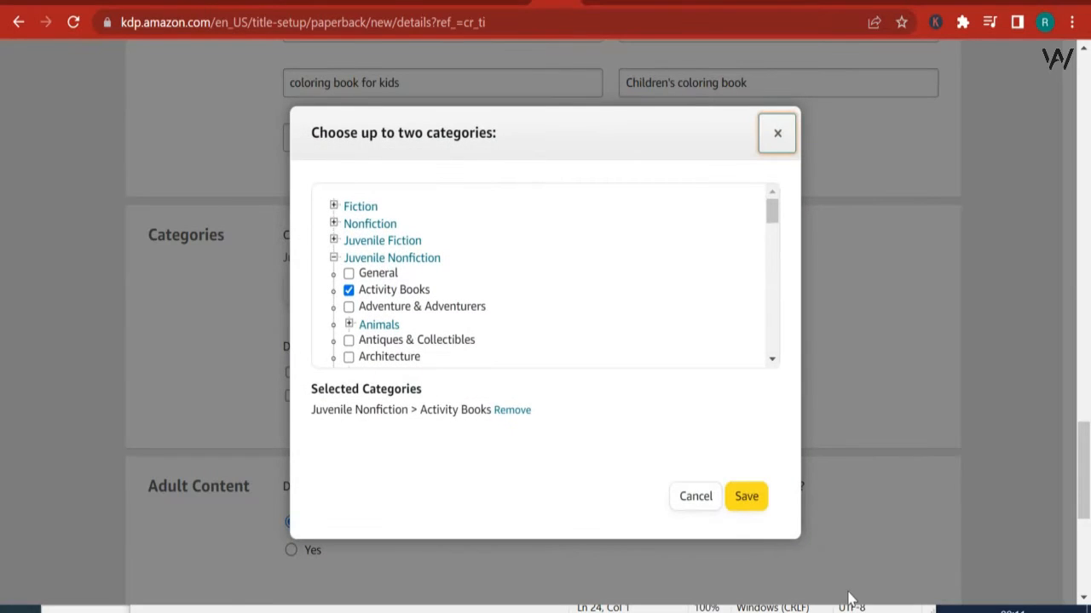
pyautogui.click(744, 497)
# Step: Declare ownership of the copyright and publishing rights, and save the details to continue to the paperback content
pyautogui.scroll(5, 737, 487)
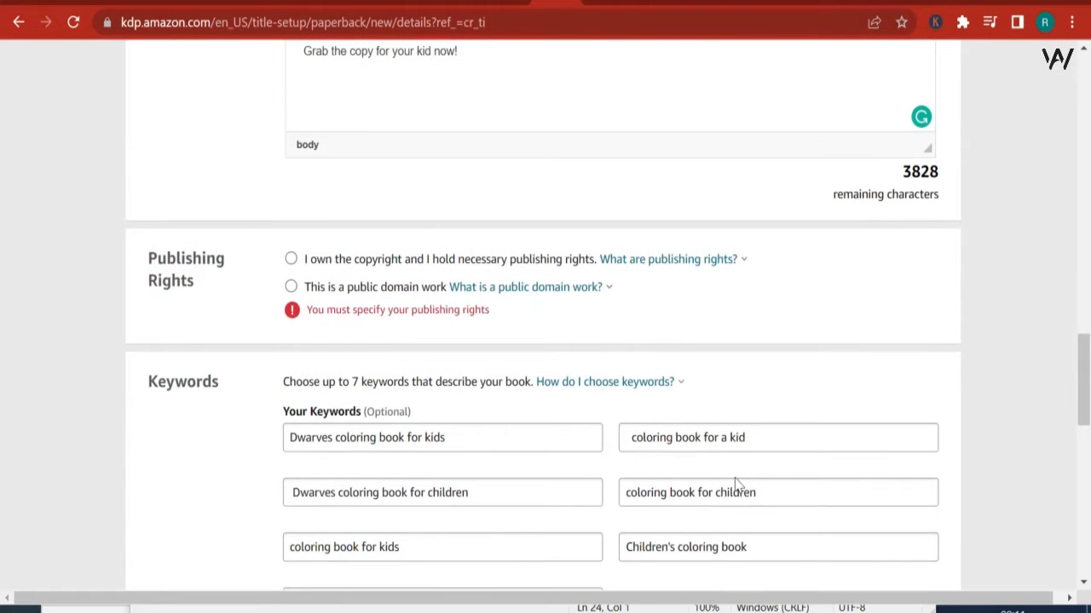
pyautogui.click(290, 258)
pyautogui.scroll(-1, 449, 311)
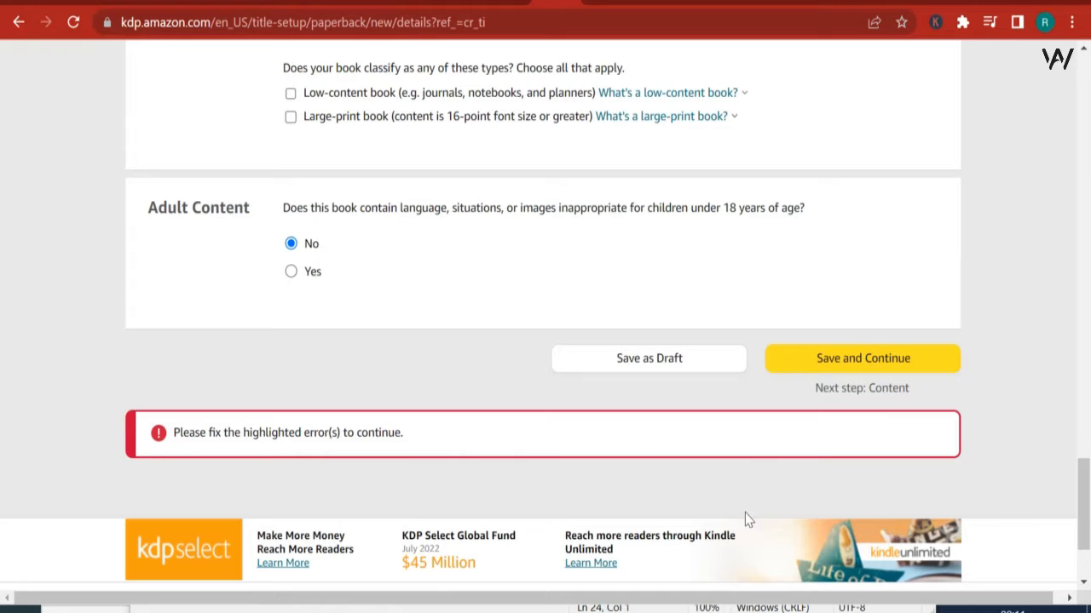
pyautogui.click(862, 367)
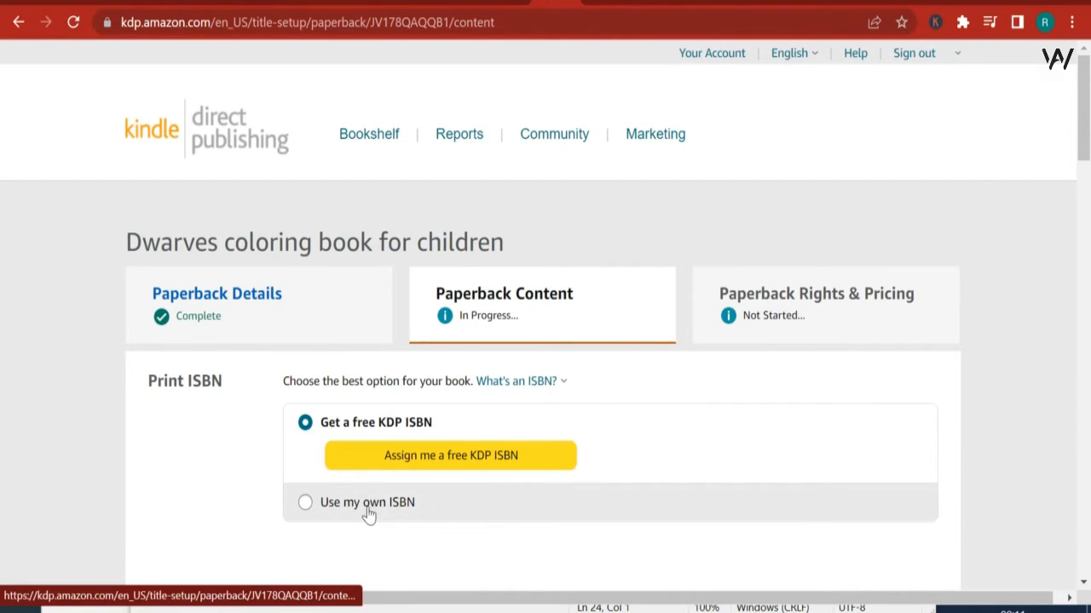
# Step: Choose the free KDP ISBN option and assign a free ISBN to the book
pyautogui.click(309, 504)
pyautogui.scroll(-1, 389, 499)
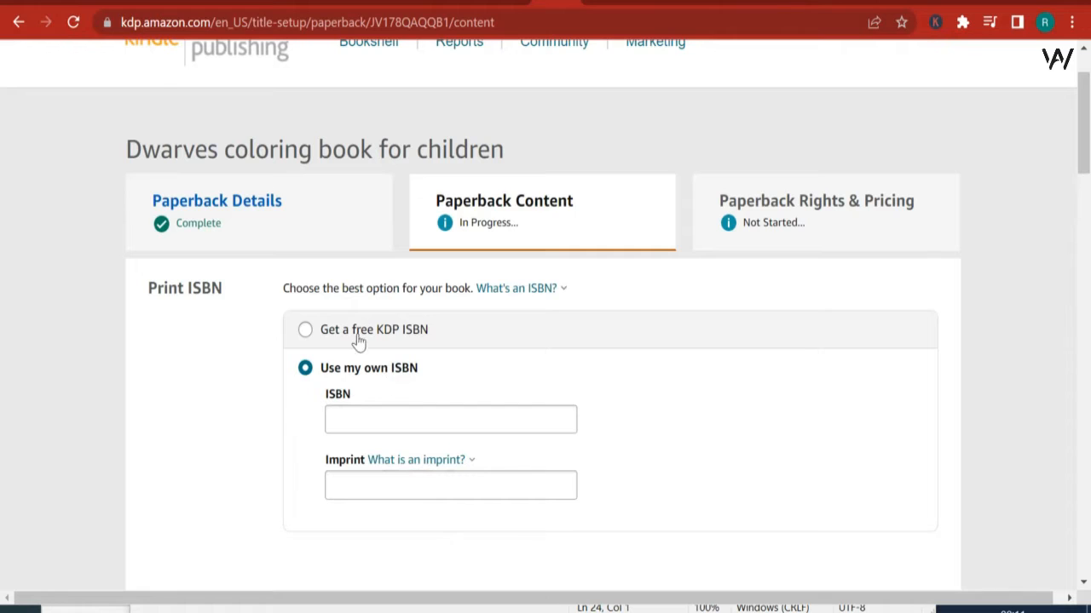
pyautogui.click(305, 330)
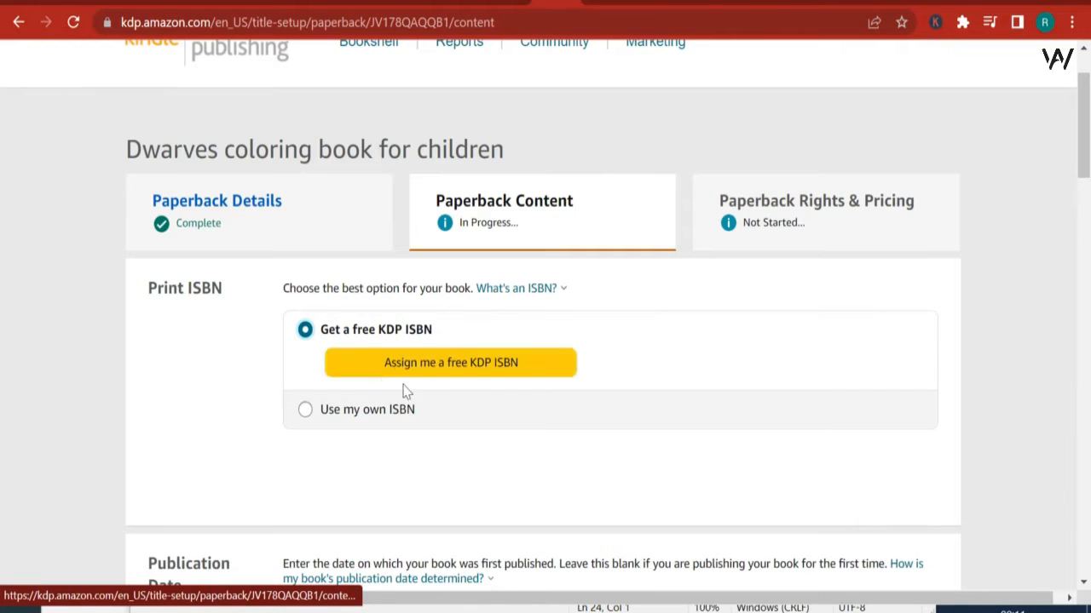
pyautogui.click(430, 369)
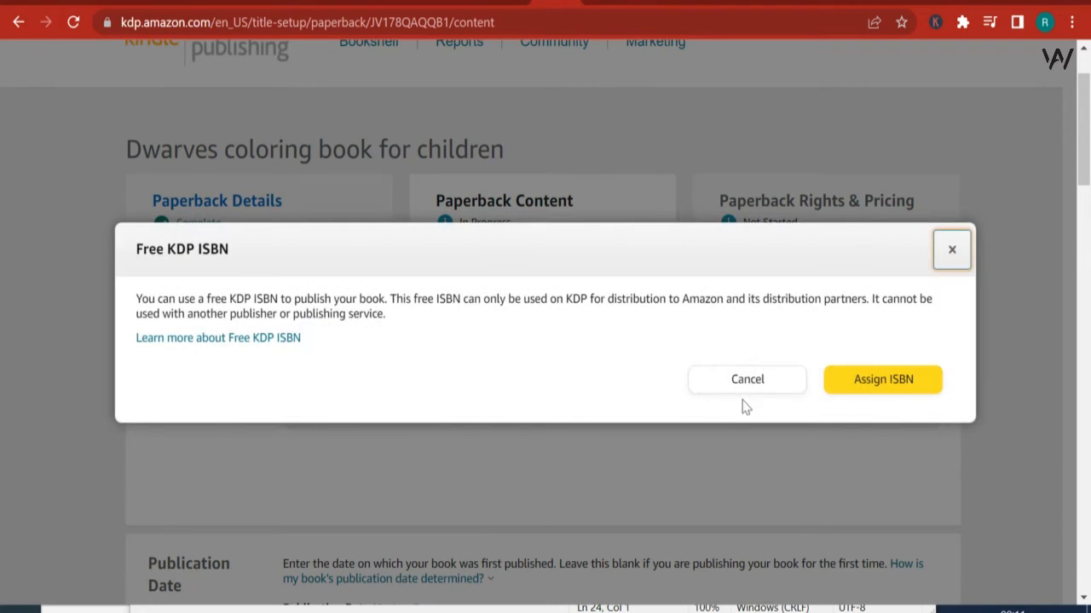
pyautogui.click(880, 385)
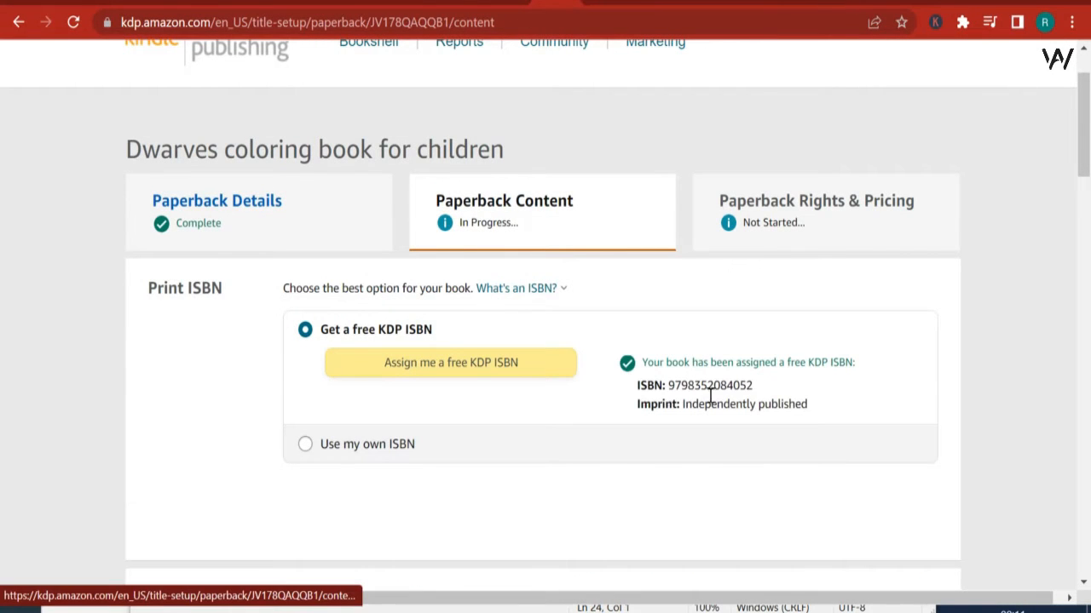
pyautogui.moveTo(668, 385); pyautogui.dragTo(691, 385)
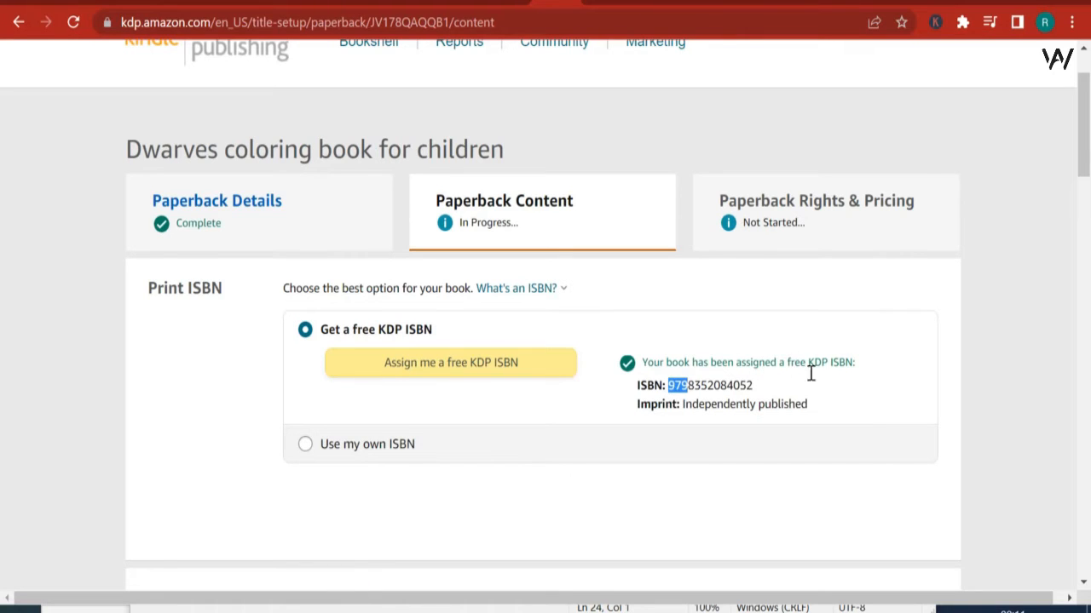
# Step: Leave the publication date blank and set the ink and paper type to standard color interior with white paper
pyautogui.scroll(-1, 817, 392)
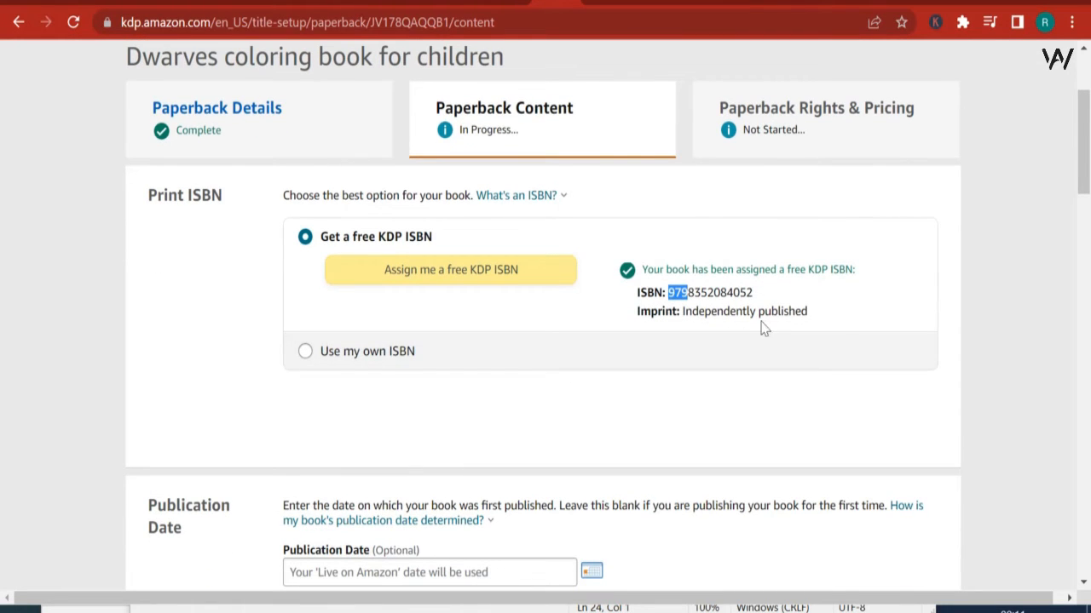
pyautogui.scroll(-2, 762, 330)
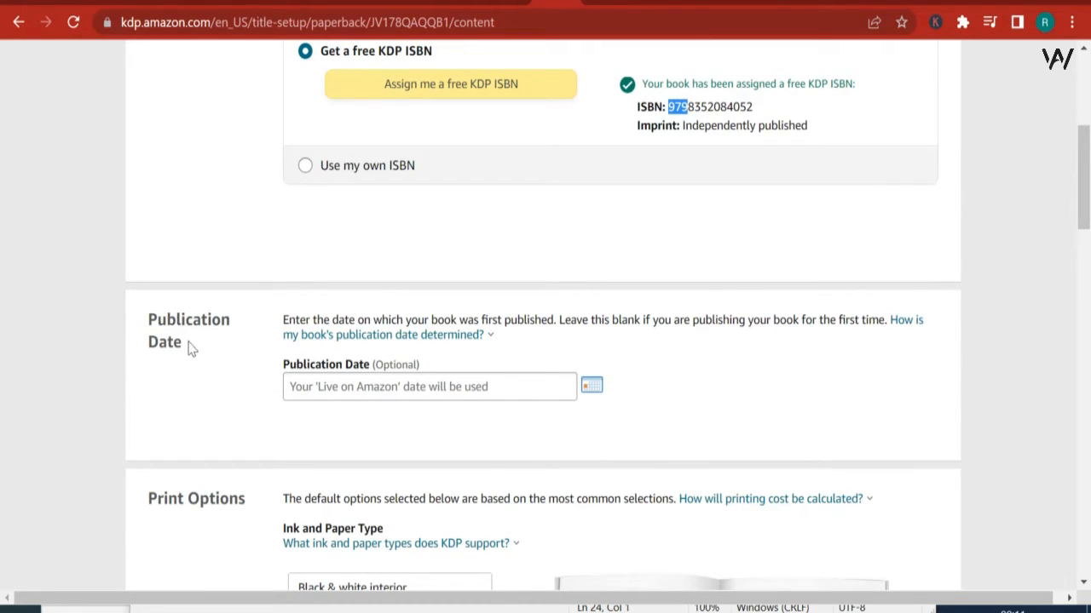
pyautogui.moveTo(438, 333)
pyautogui.scroll(-2, 561, 442)
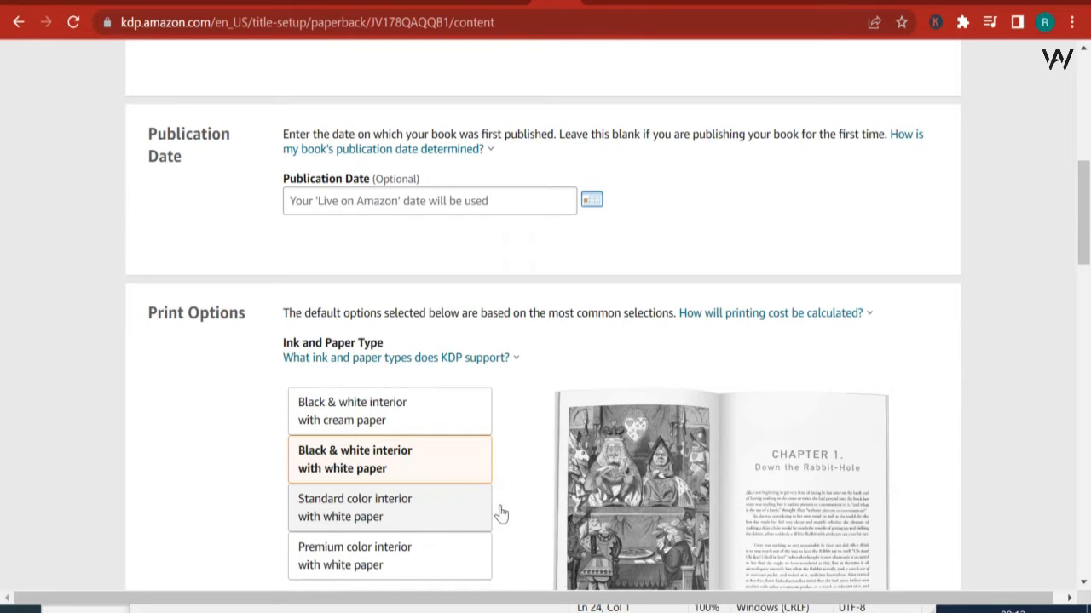
pyautogui.click(373, 516)
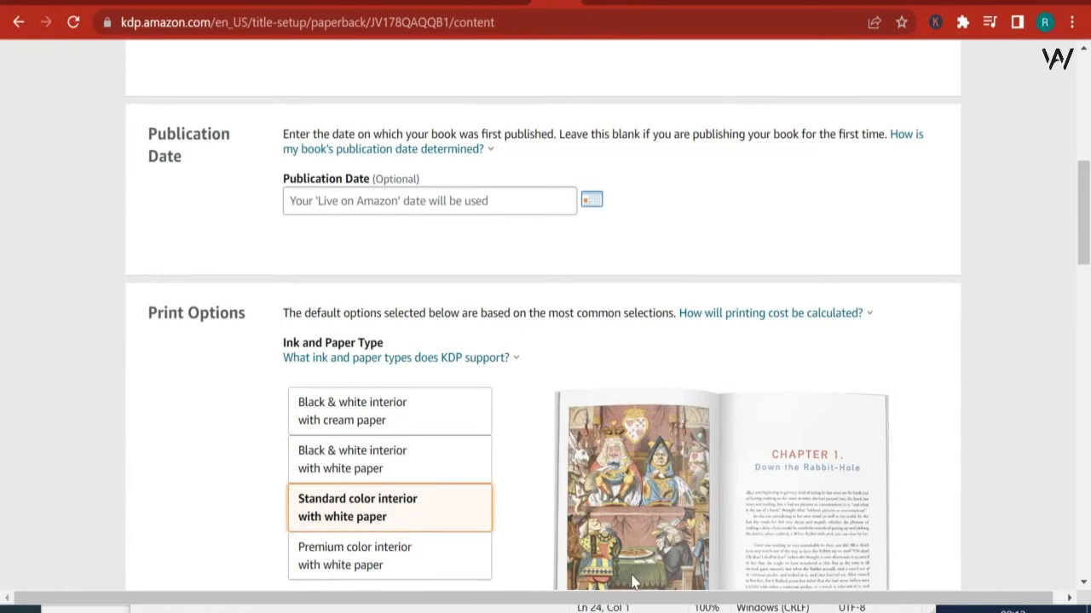
pyautogui.scroll(-1, 632, 582)
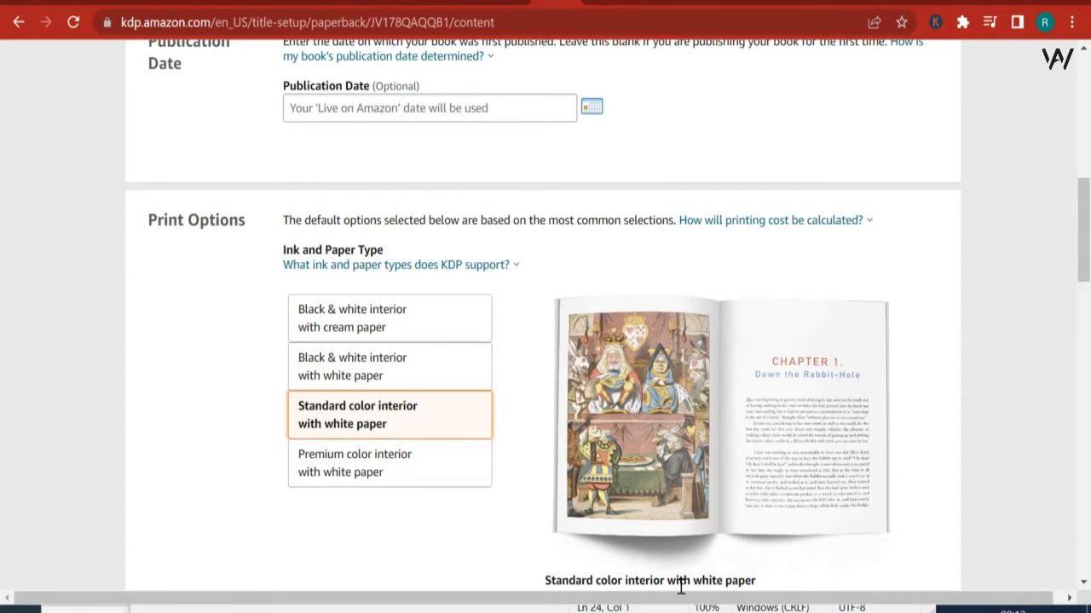
pyautogui.click(409, 369)
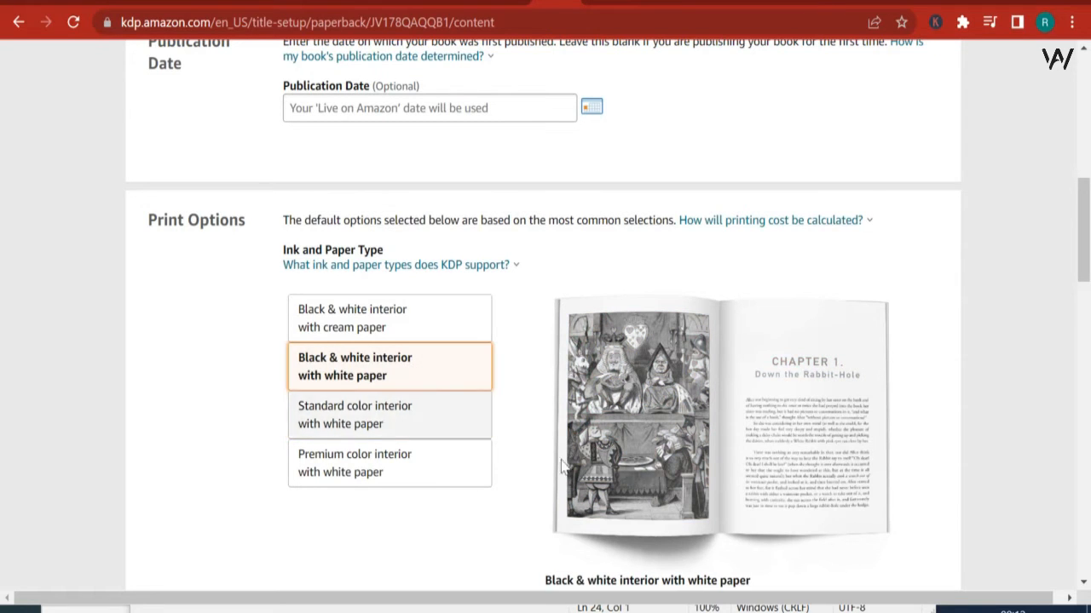
pyautogui.click(381, 417)
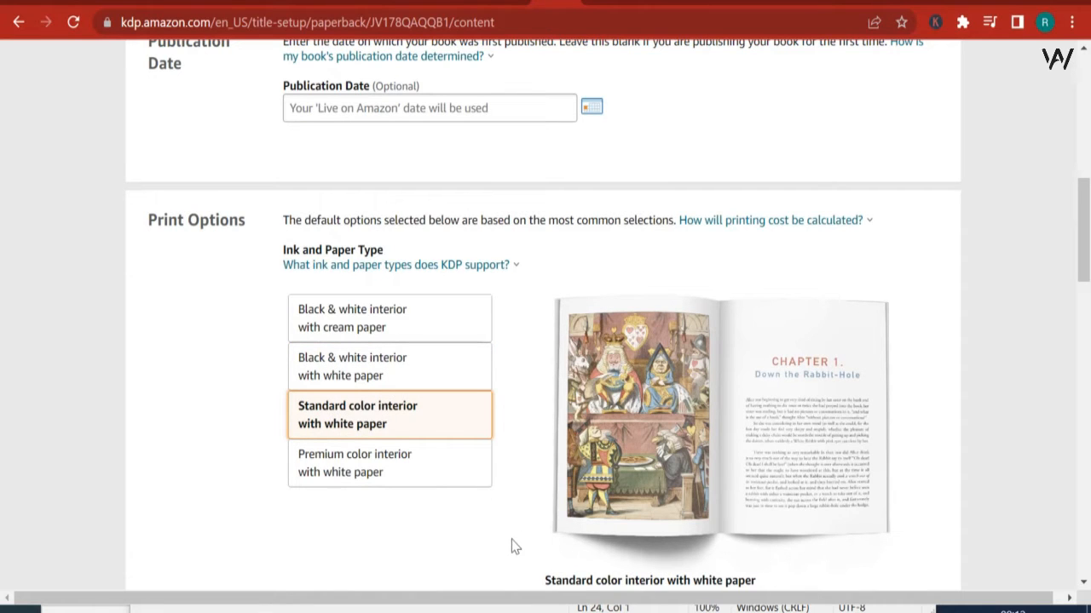
# Step: Set the book's trim size to 8.5 x 11 in
pyautogui.scroll(-4, 521, 518)
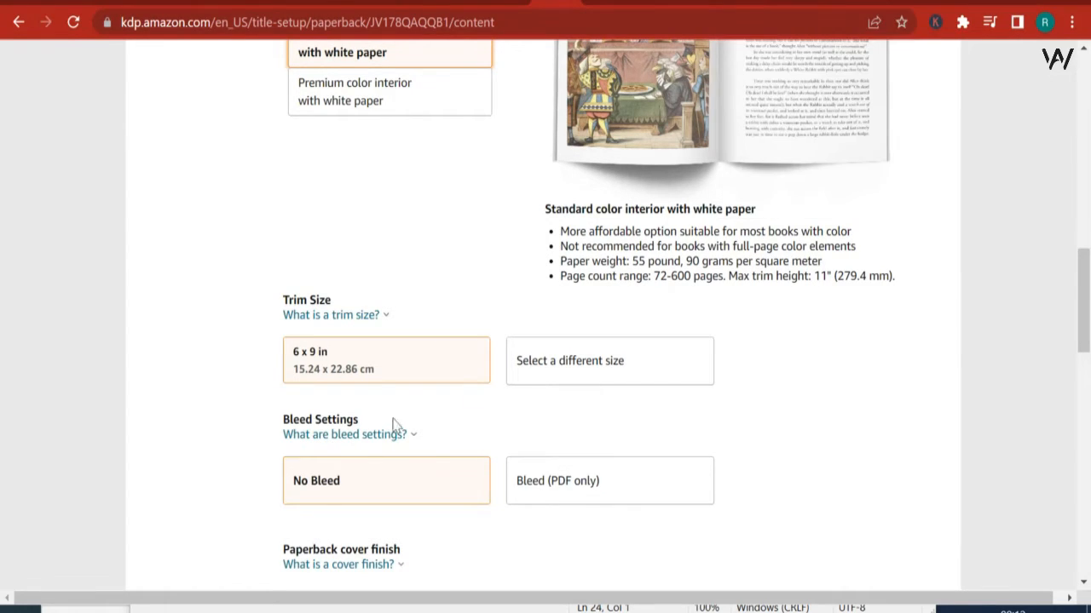
pyautogui.click(377, 365)
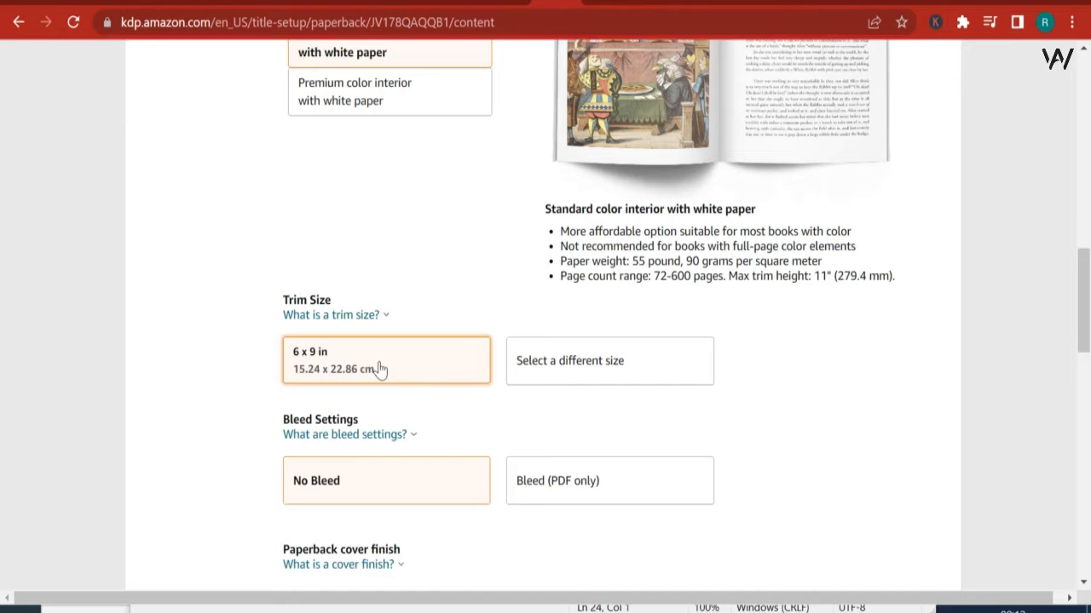
pyautogui.click(577, 375)
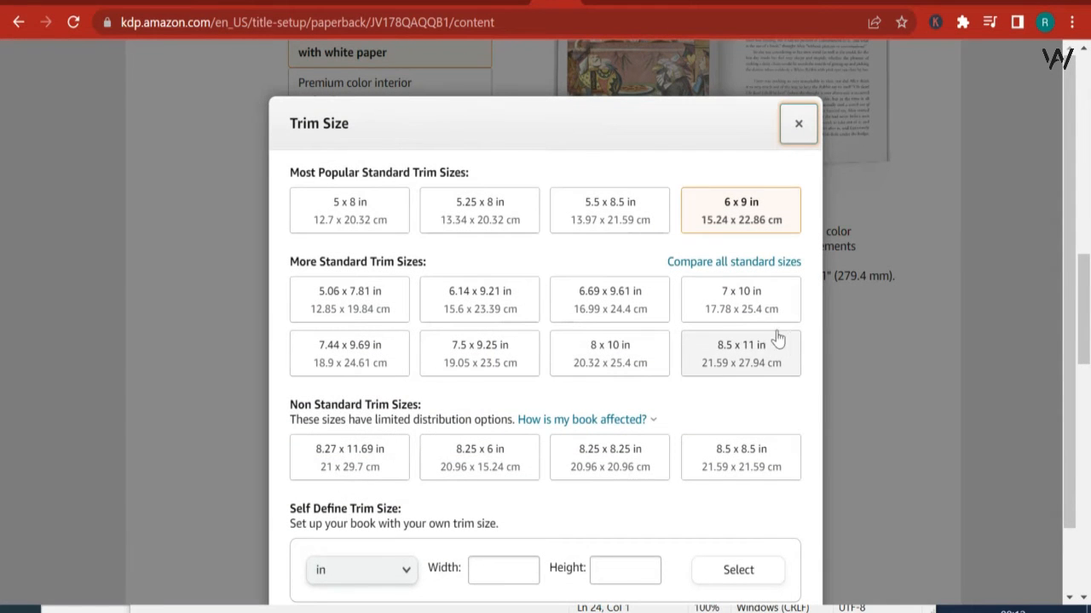
pyautogui.click(744, 348)
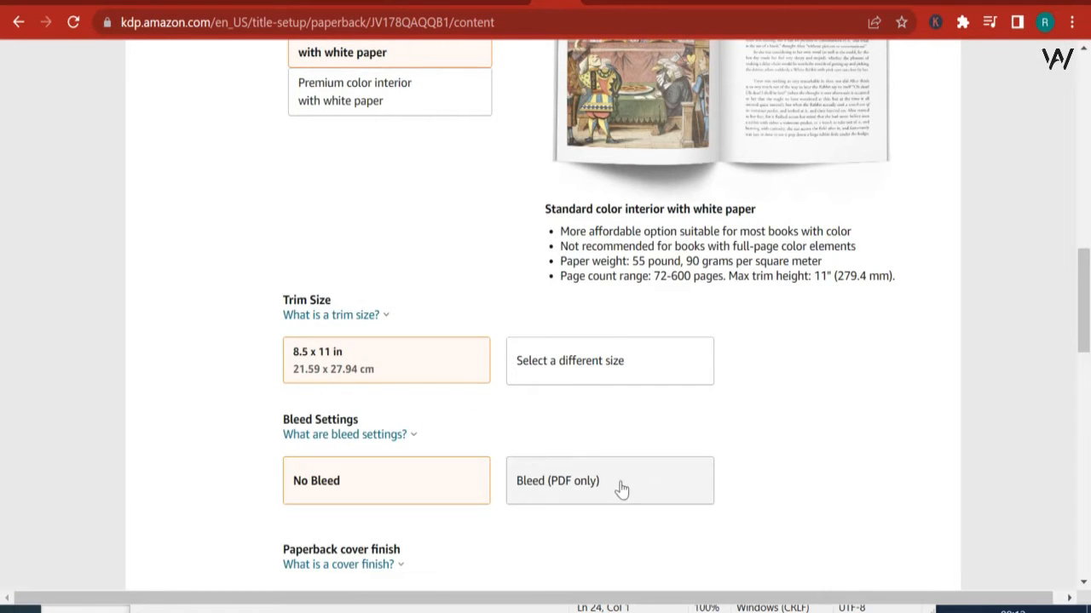
# Step: Read the explanation of the bleed settings and look over the cover finish and manuscript upload sections
pyautogui.click(331, 436)
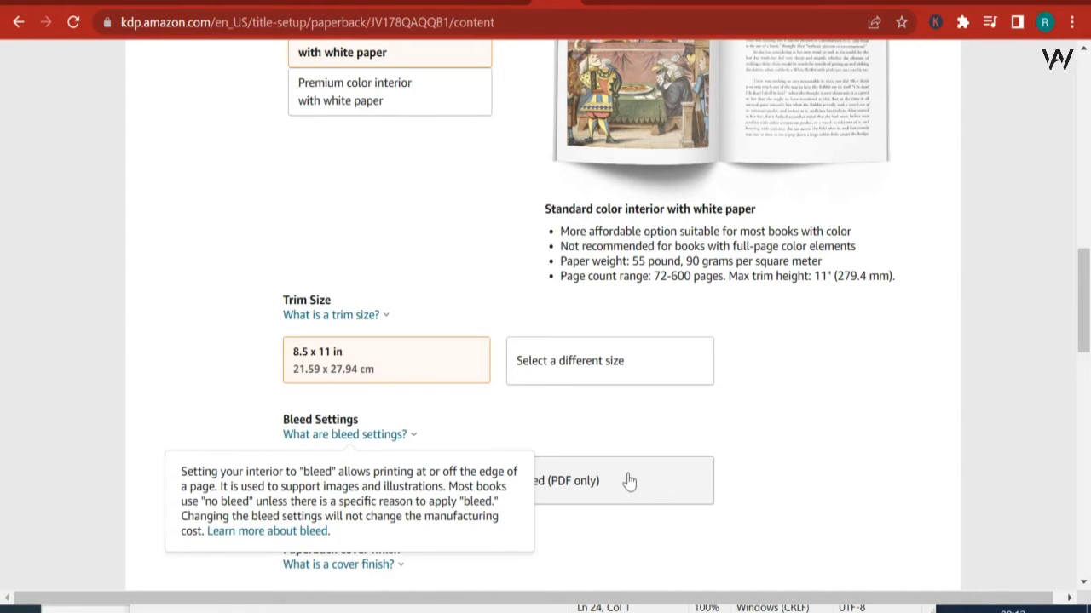
pyautogui.scroll(-2, 604, 445)
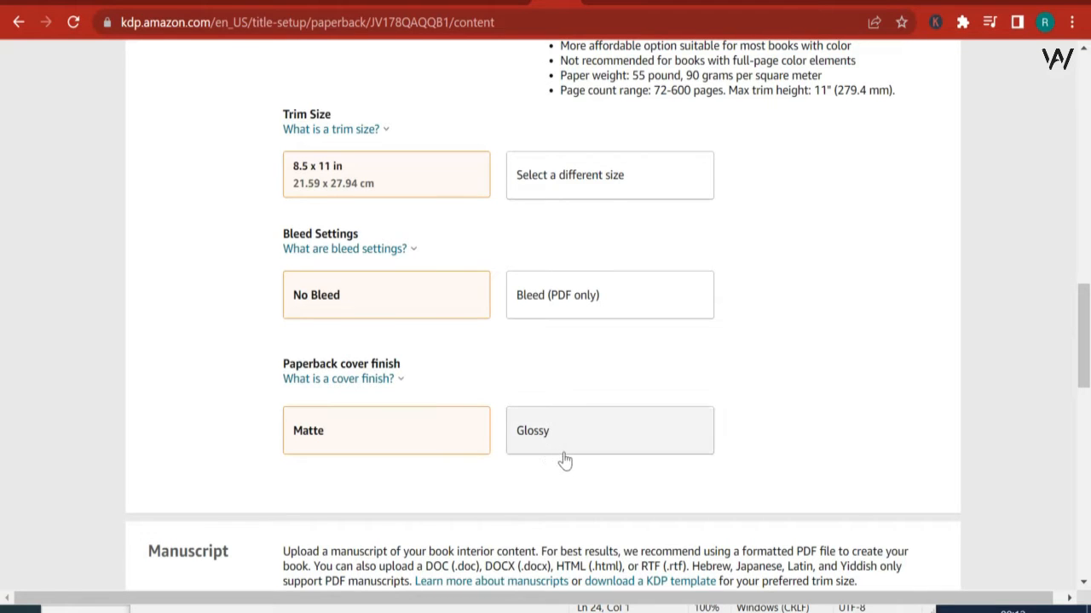
pyautogui.scroll(-1, 576, 470)
pyautogui.scroll(-1, 573, 486)
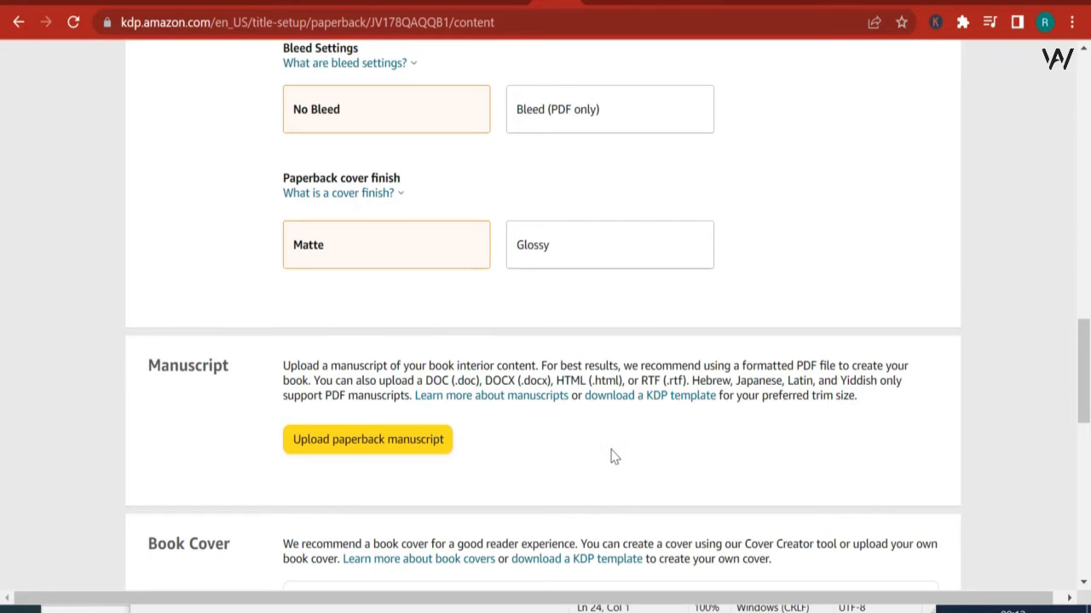
pyautogui.scroll(-1, 315, 362)
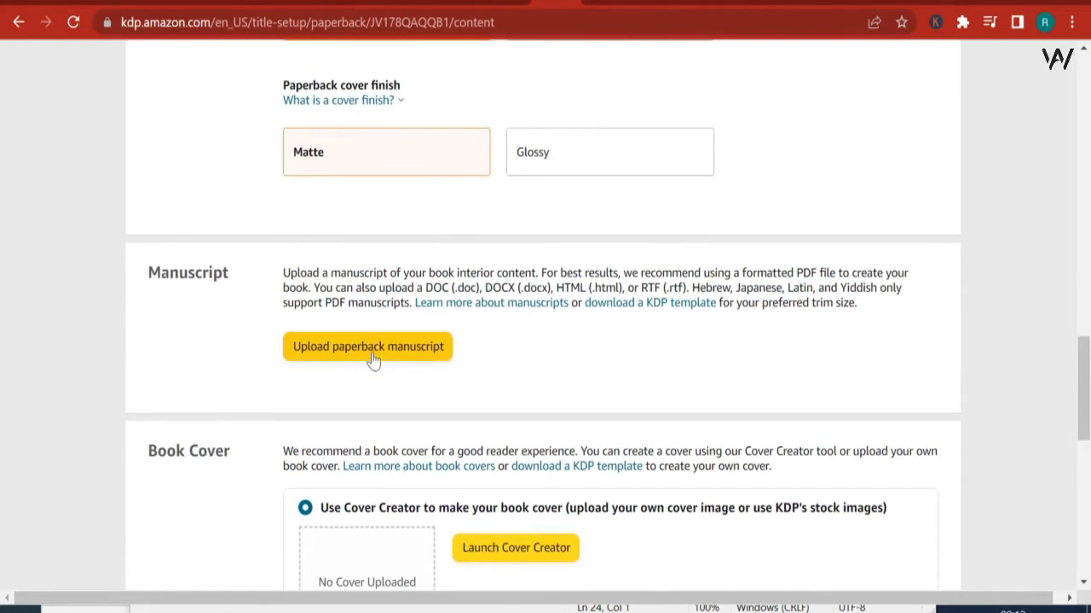
# Step: Upload the PDF "Dwarf coloring book paperback for video tutorial 1" from the downloads folder as the paperback manuscript
pyautogui.click(356, 348)
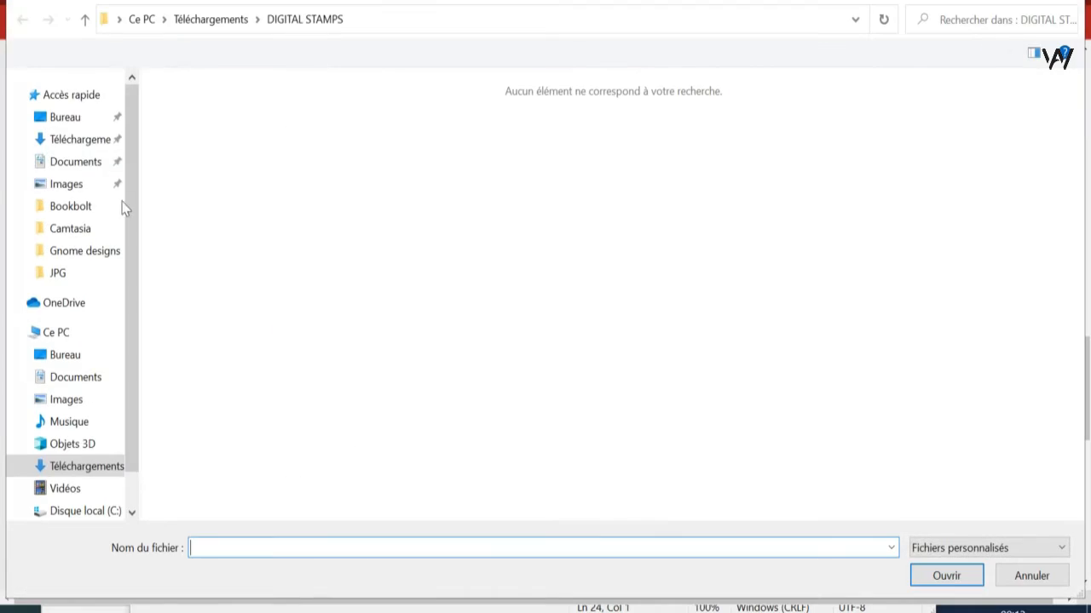
pyautogui.click(73, 139)
pyautogui.click(247, 173)
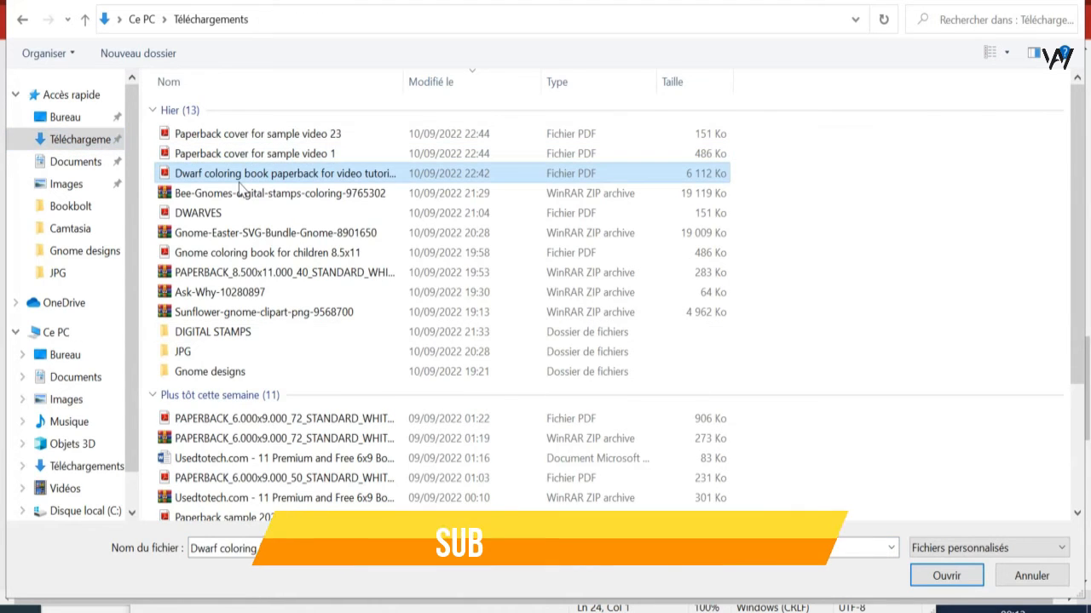
pyautogui.doubleClick(238, 183)
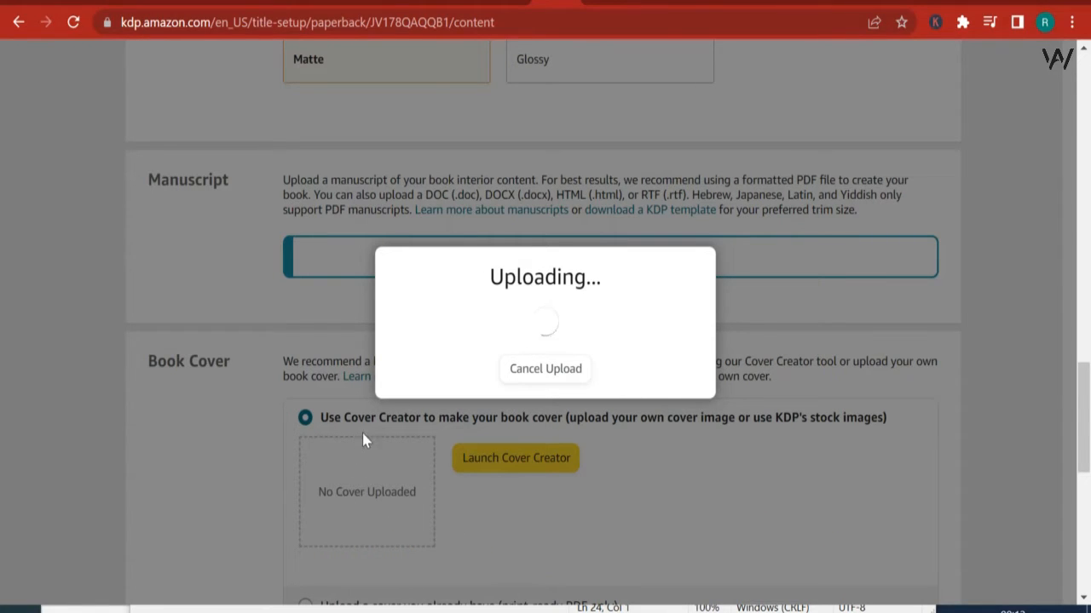
pyautogui.scroll(2, 516, 422)
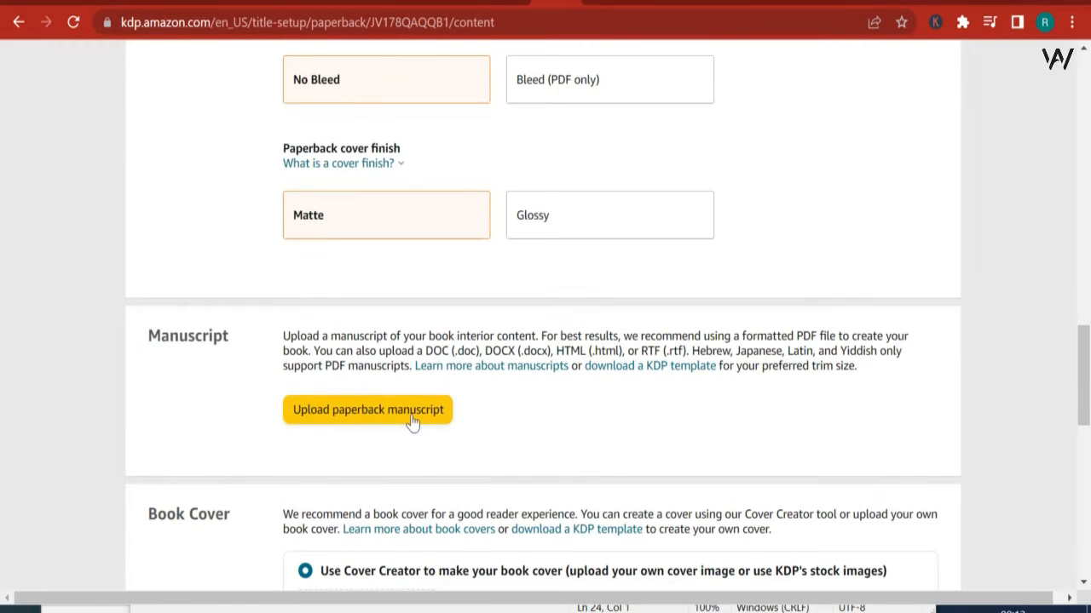
pyautogui.scroll(-2, 413, 423)
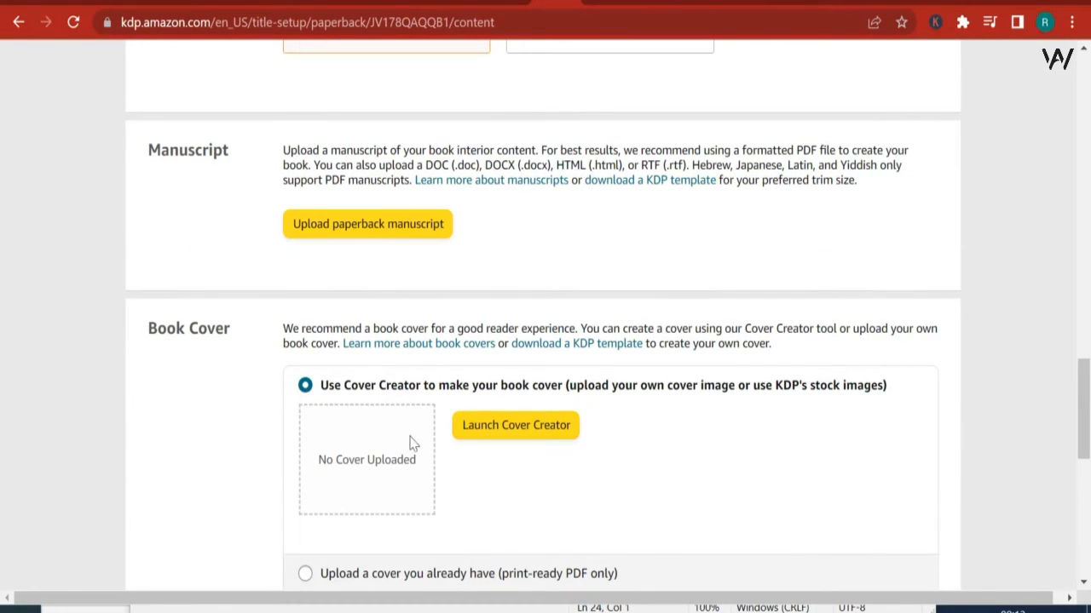
pyautogui.scroll(-1, 377, 443)
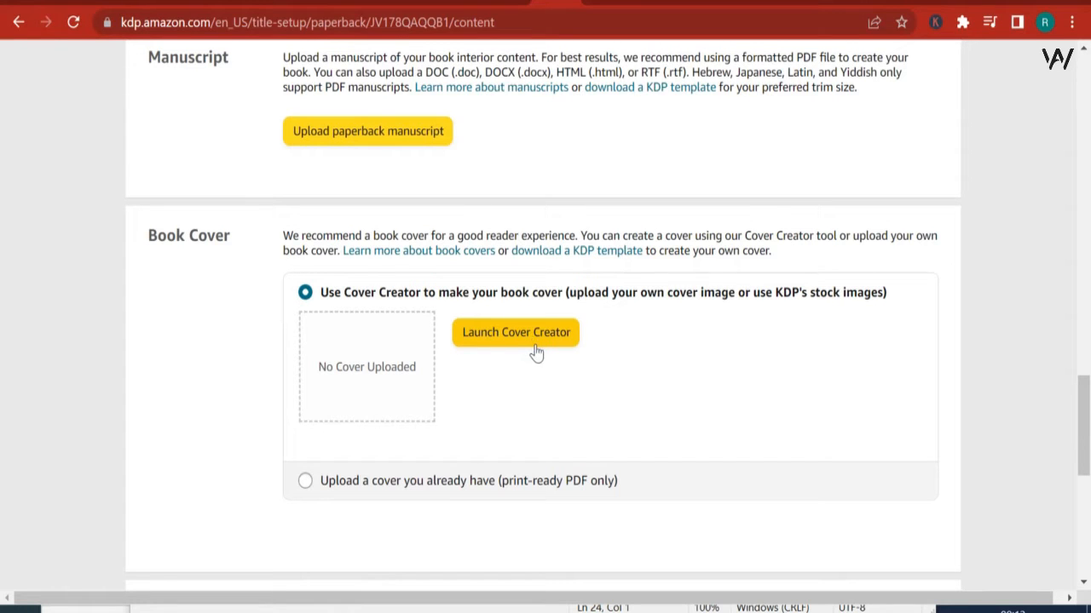
pyautogui.scroll(2, 530, 341)
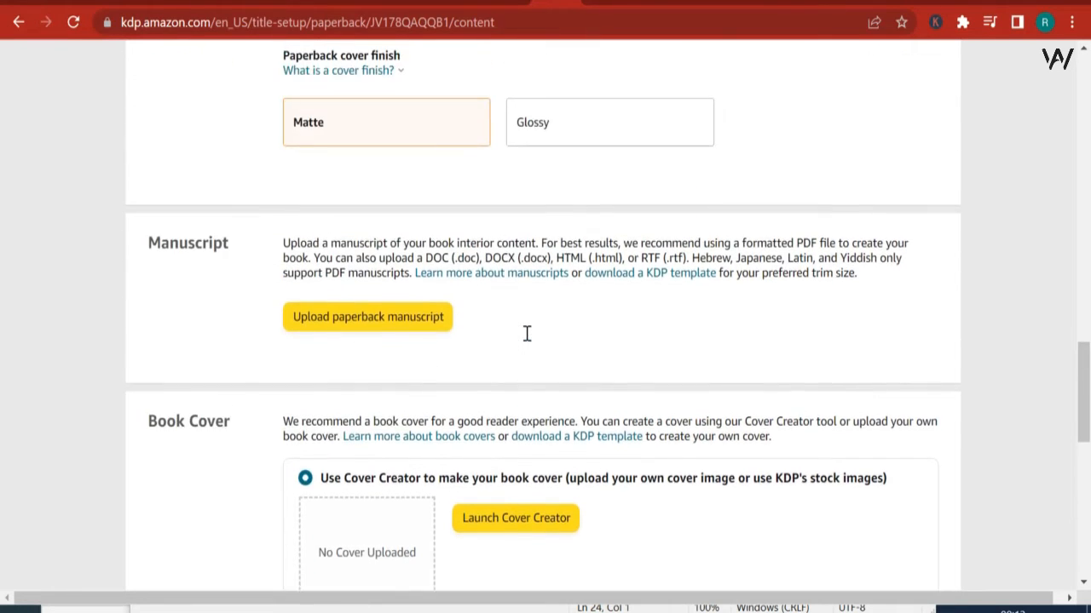
pyautogui.scroll(-2, 527, 336)
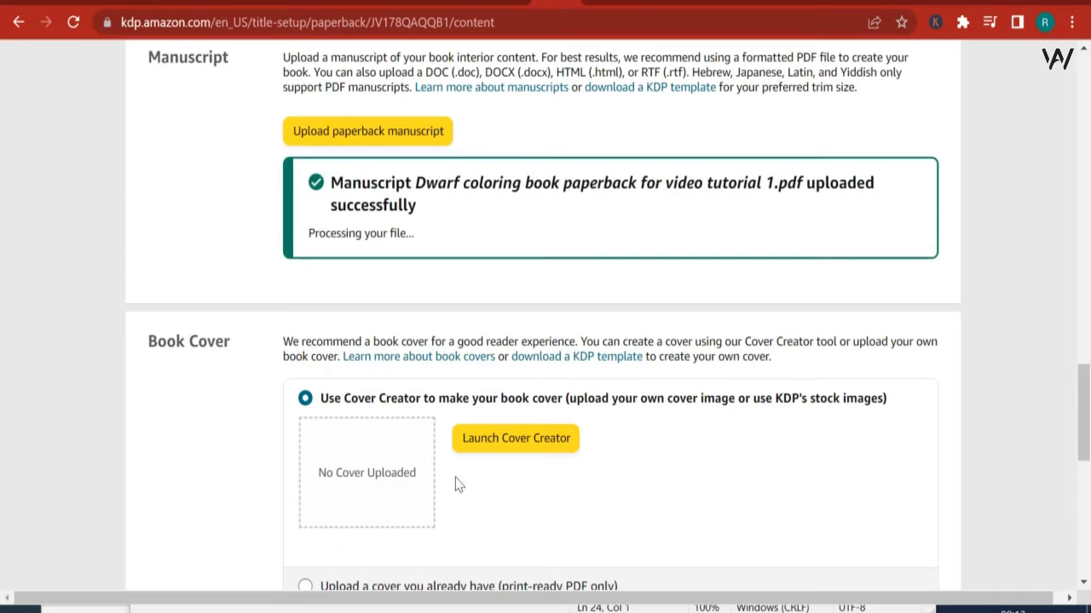
# Step: Choose to upload an existing print-ready cover and select the PDF "Paperback cover for sample video 23"
pyautogui.scroll(-3, 494, 447)
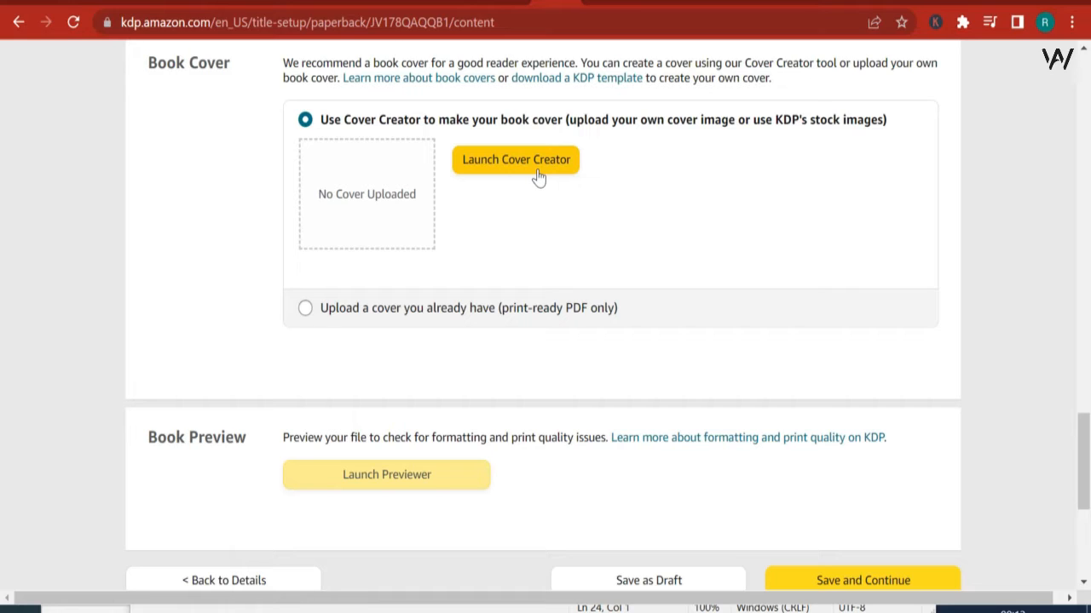
pyautogui.click(305, 309)
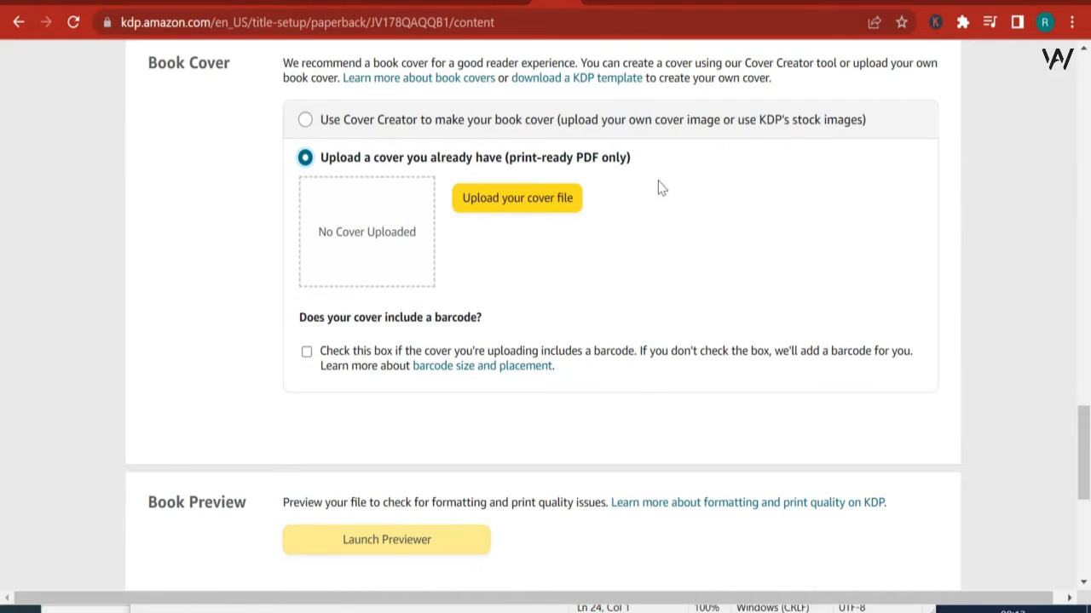
pyautogui.click(533, 205)
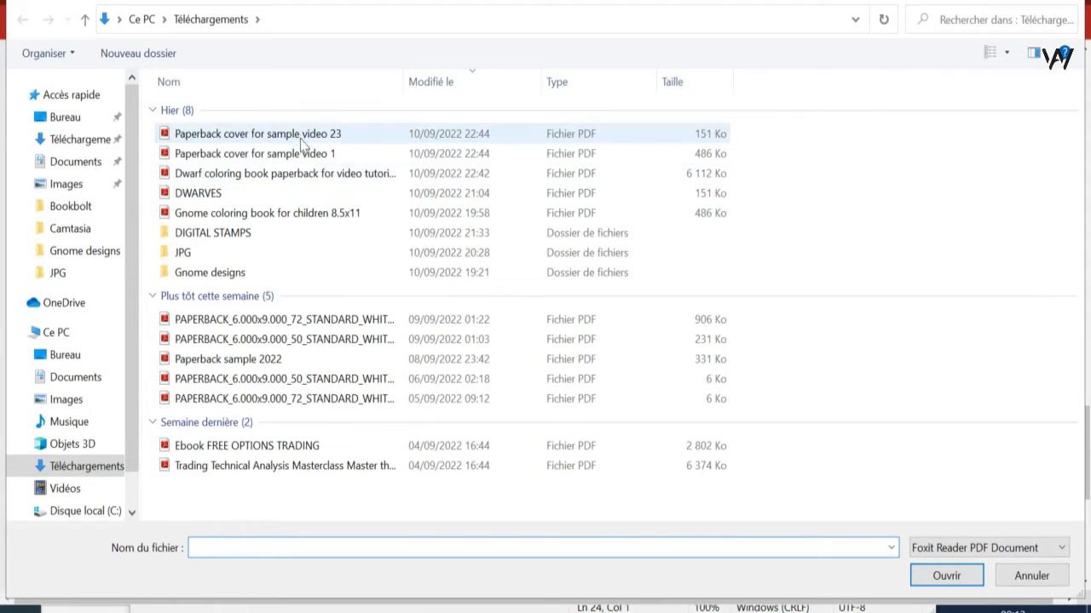
pyautogui.click(301, 136)
pyautogui.doubleClick(300, 136)
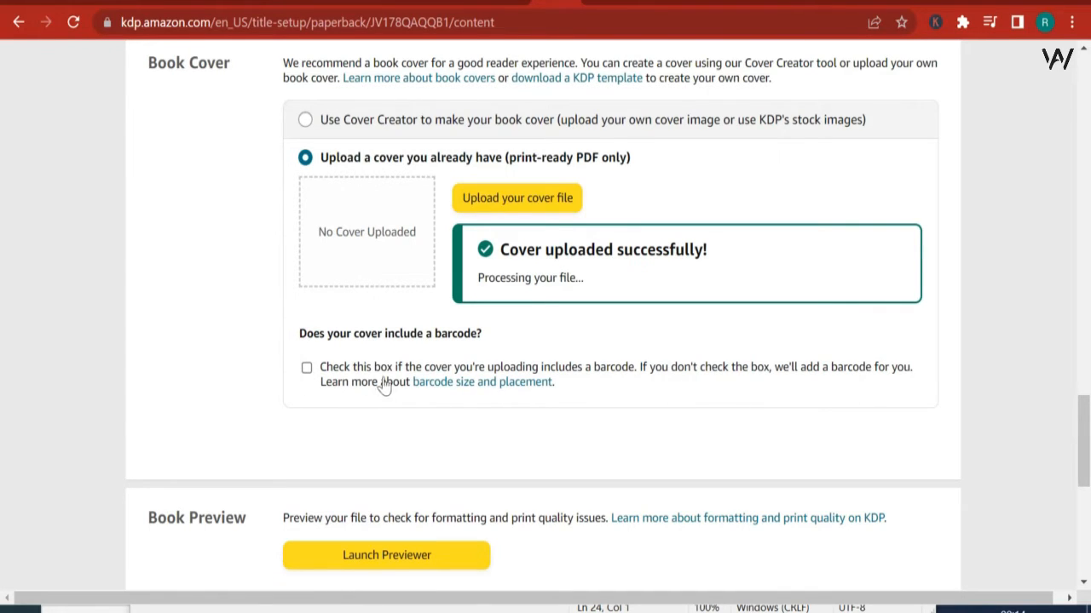
# Step: Try to launch the book previewer, continuing past the browser window size notice and closing the processing dialog
pyautogui.scroll(-2, 544, 366)
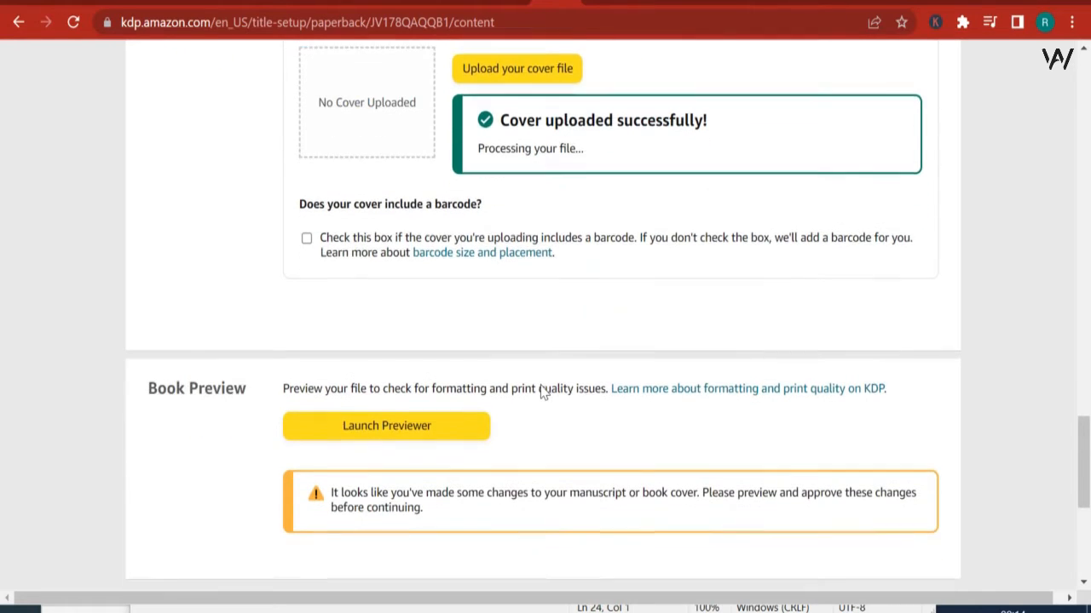
pyautogui.scroll(-1, 543, 390)
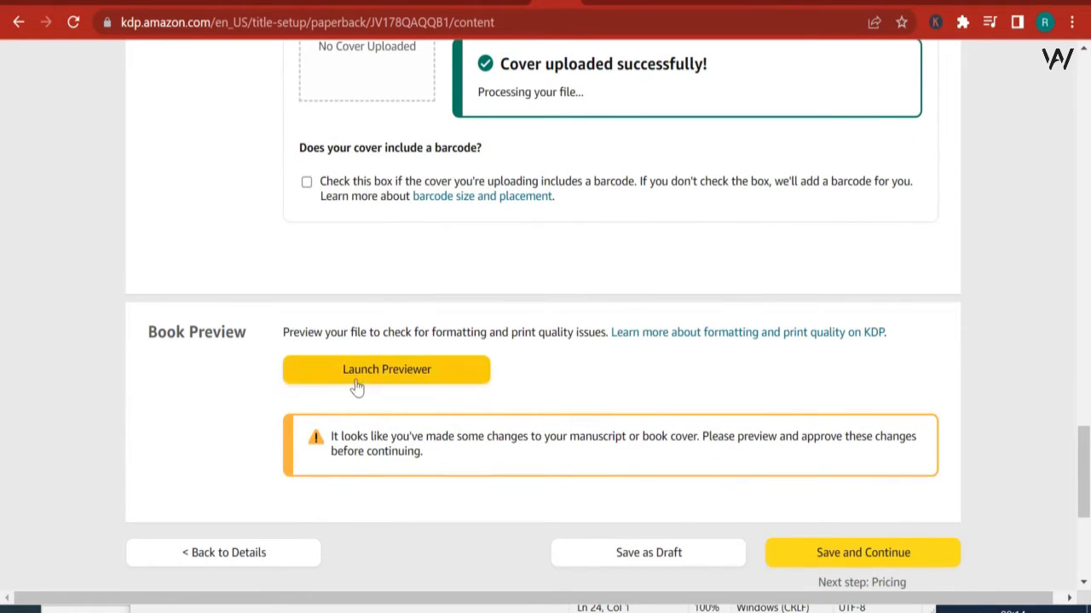
pyautogui.click(359, 376)
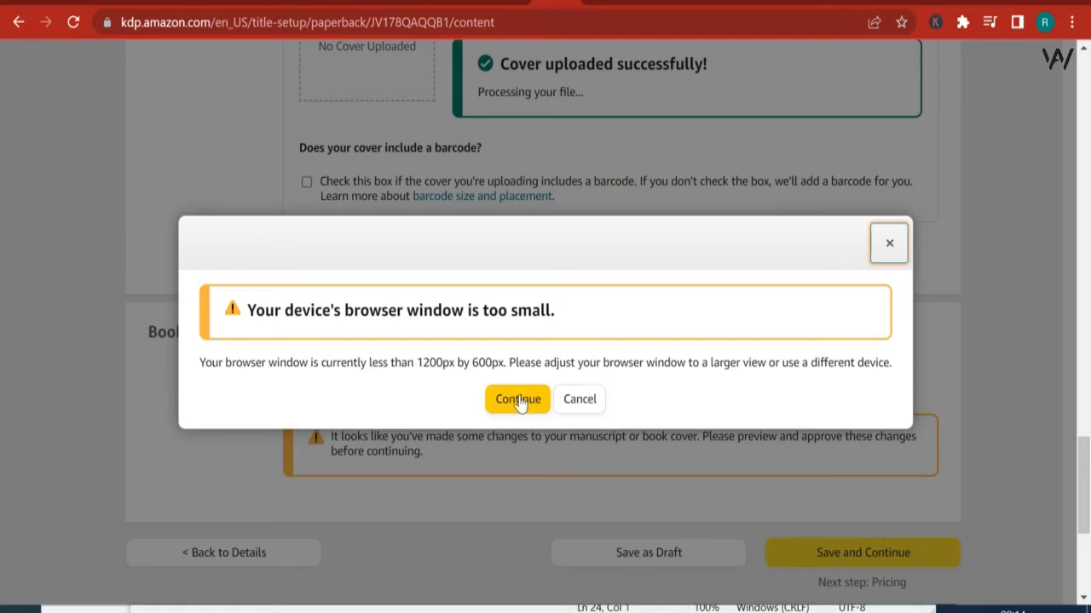
pyautogui.click(520, 402)
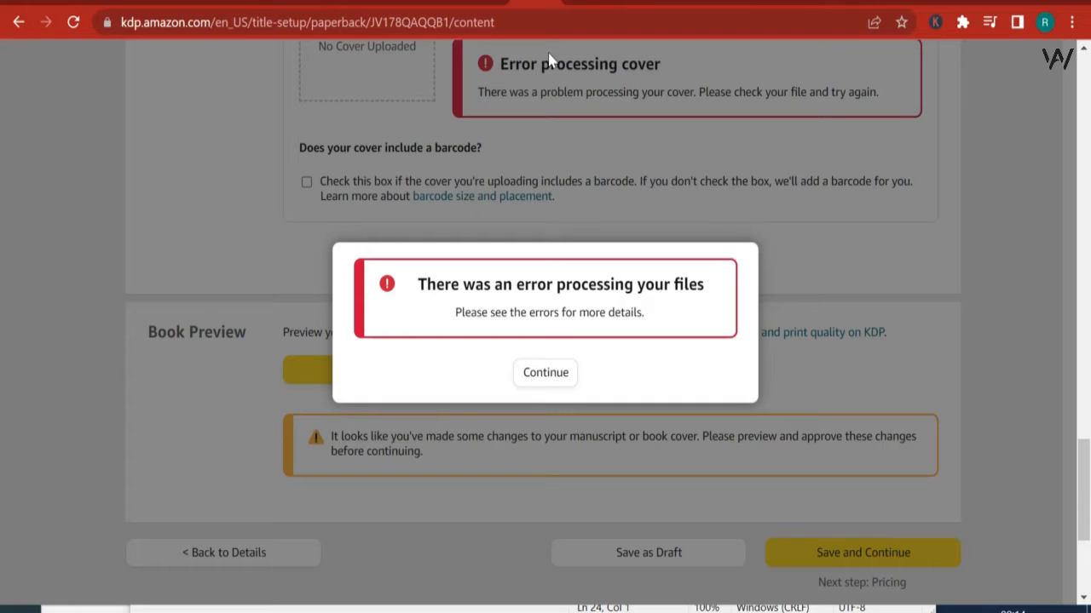
pyautogui.scroll(1, 540, 388)
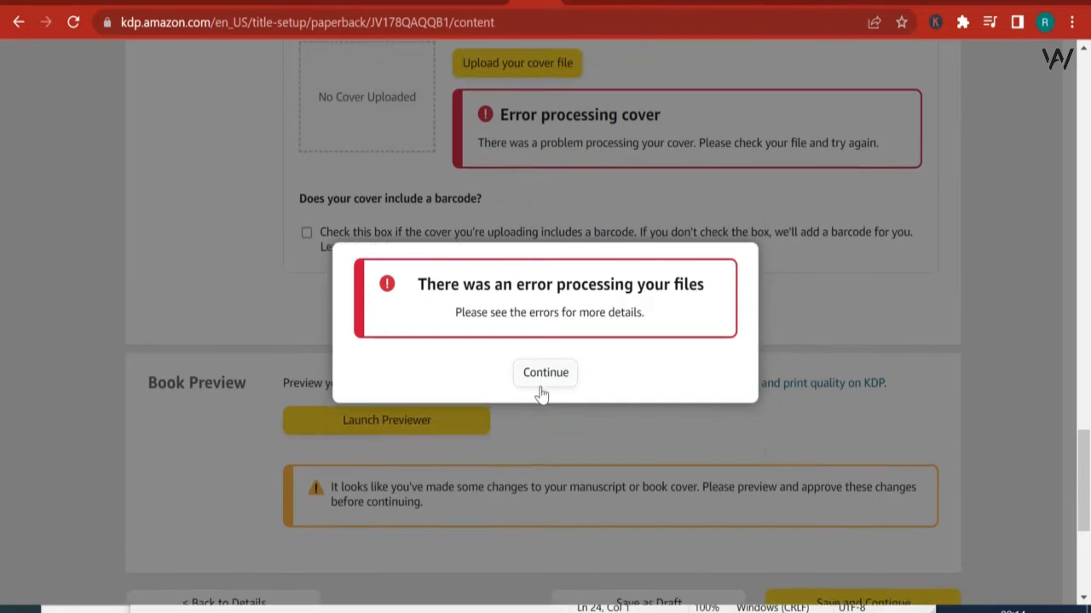
pyautogui.click(546, 374)
pyautogui.scroll(-1, 597, 418)
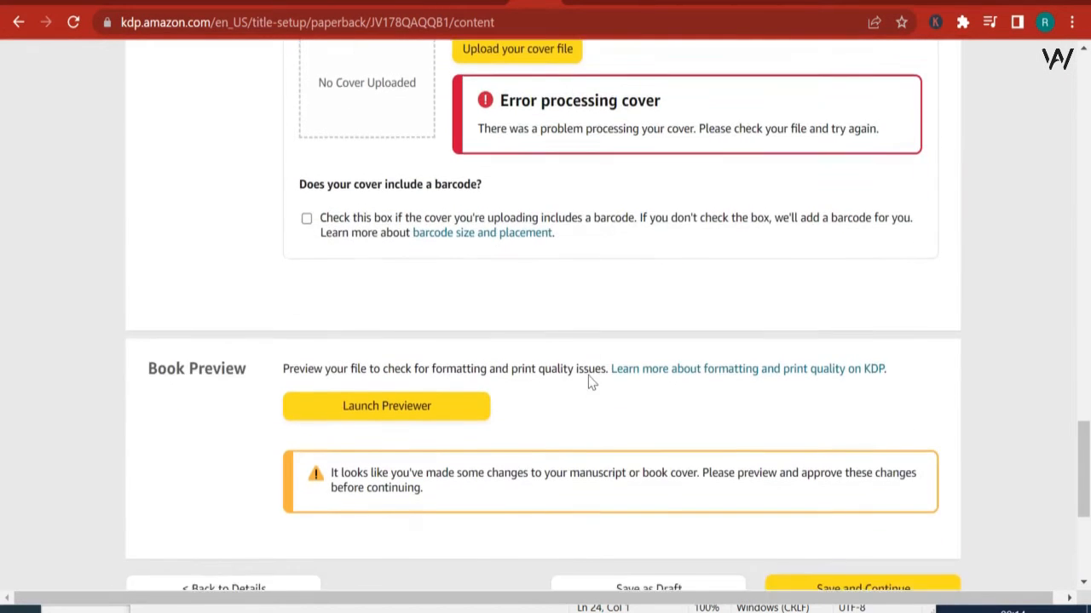
# Step: Replace the paperback manuscript by uploading "Dwarf coloring book paperback for video tutorial 1" a second time
pyautogui.scroll(5, 588, 375)
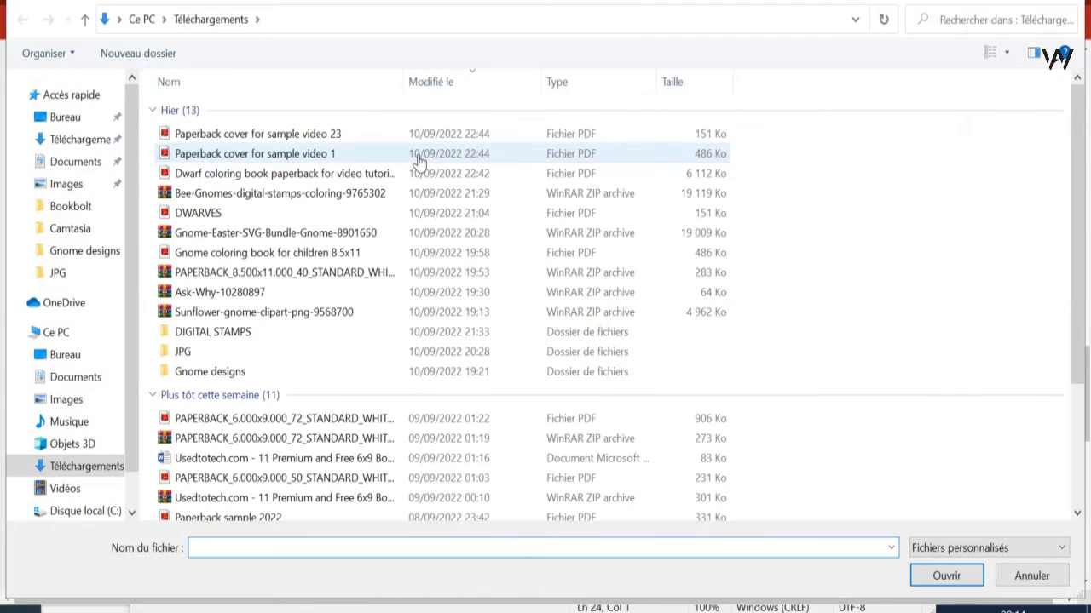
pyautogui.click(222, 177)
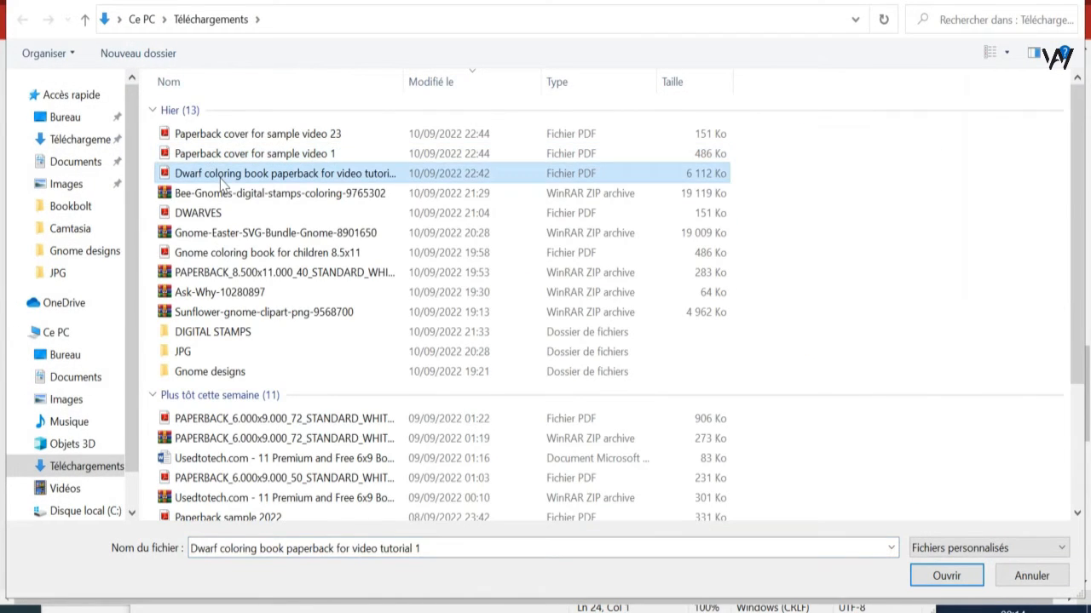
pyautogui.doubleClick(219, 178)
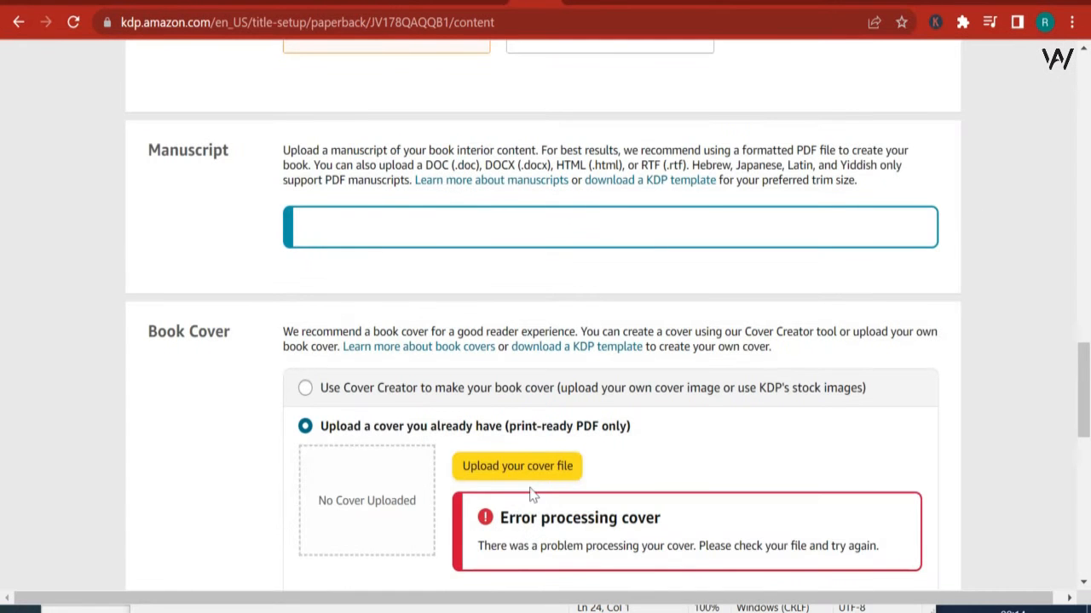
# Step: Upload the cover PDF "Paperback cover for sample video 23" again
pyautogui.click(515, 465)
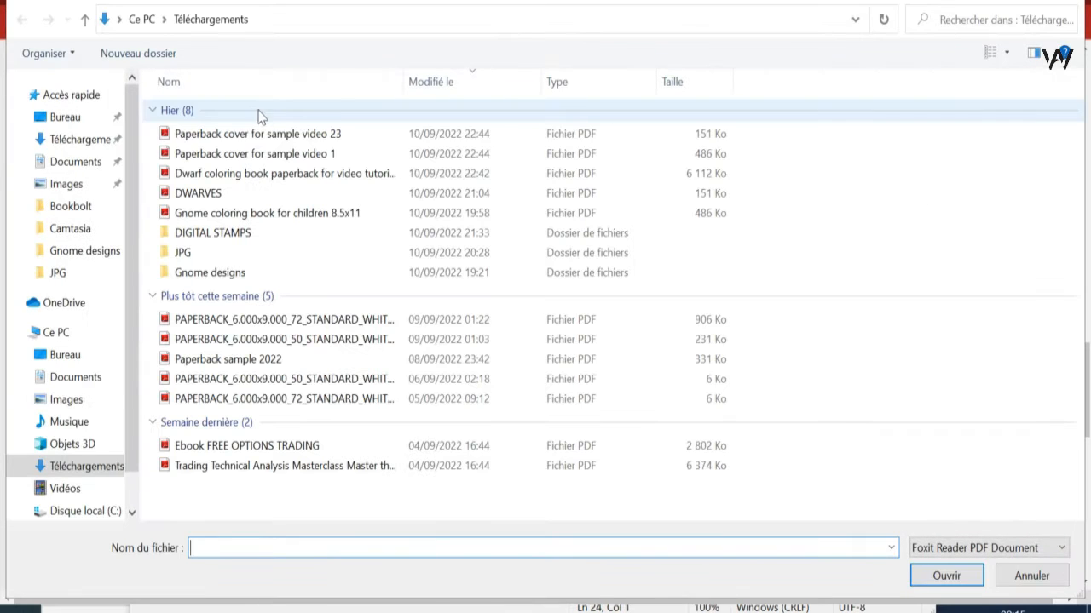
pyautogui.click(251, 137)
pyautogui.doubleClick(248, 138)
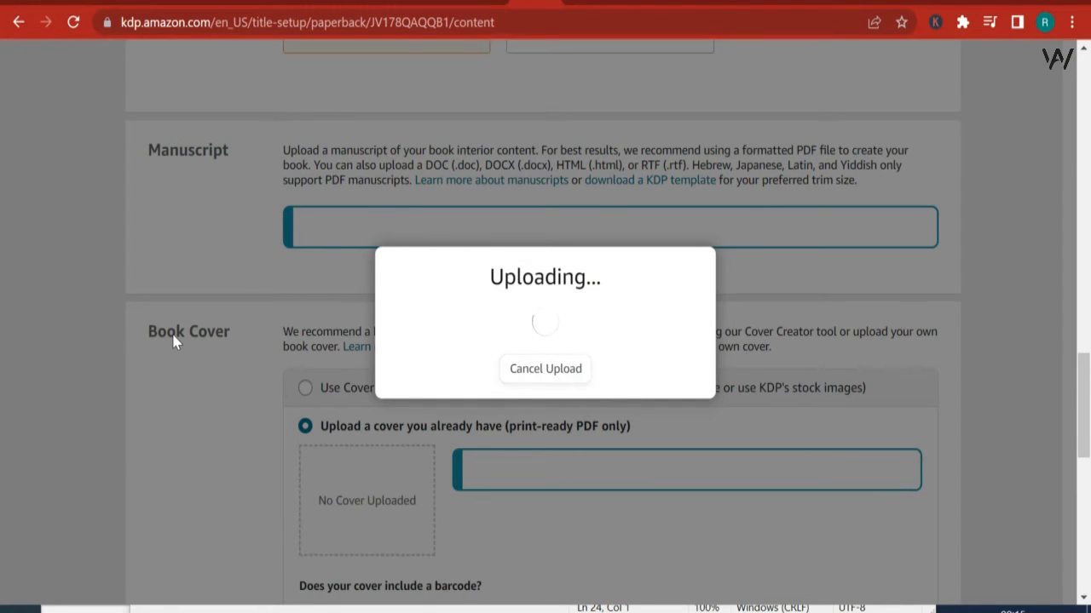
pyautogui.scroll(-1, 180, 331)
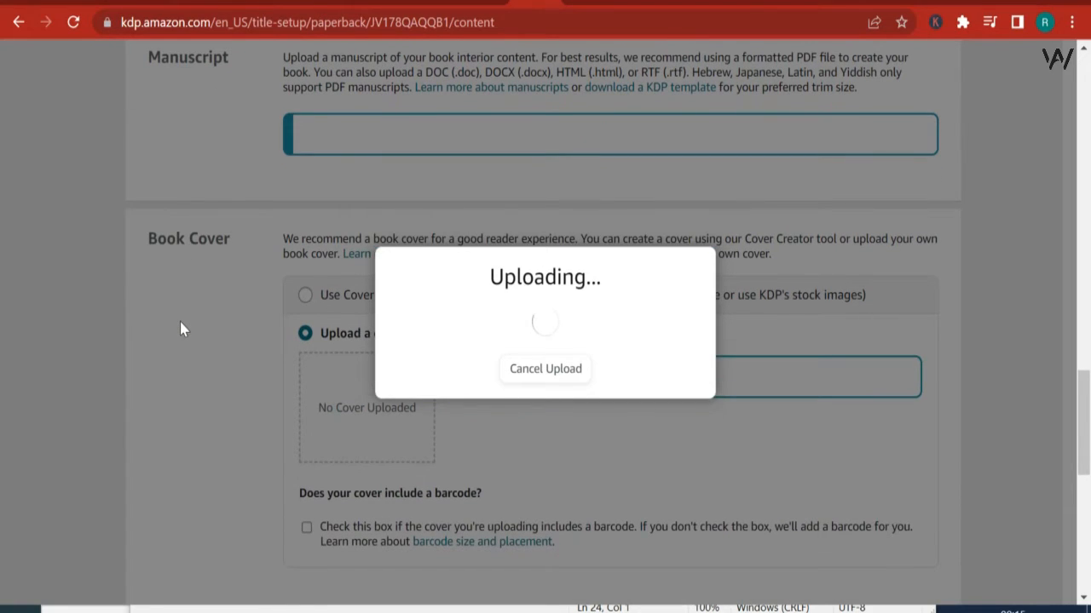
pyautogui.scroll(-3, 180, 329)
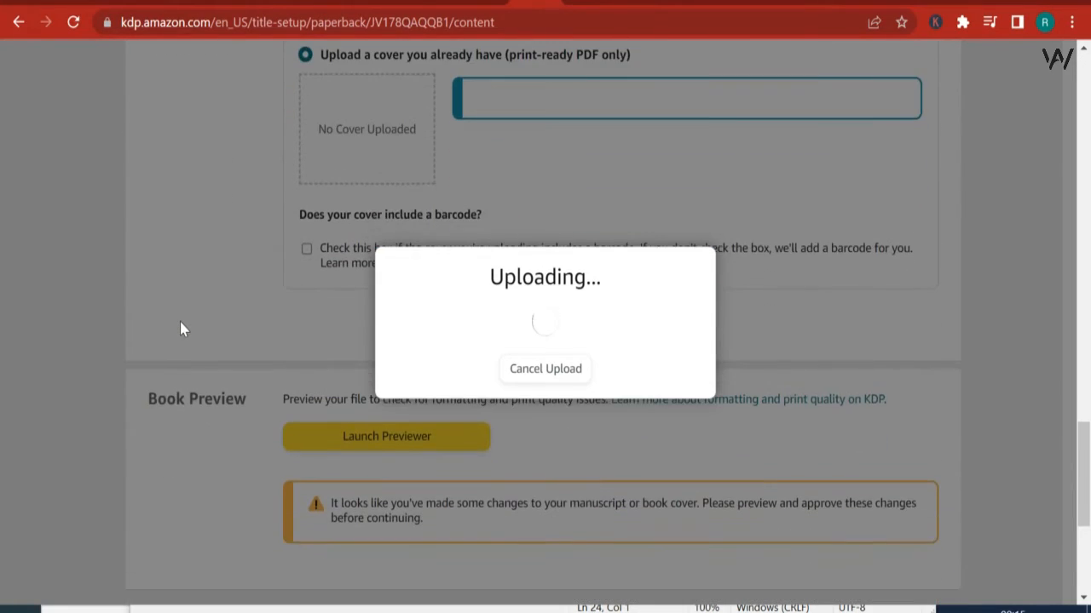
pyautogui.scroll(4, 183, 319)
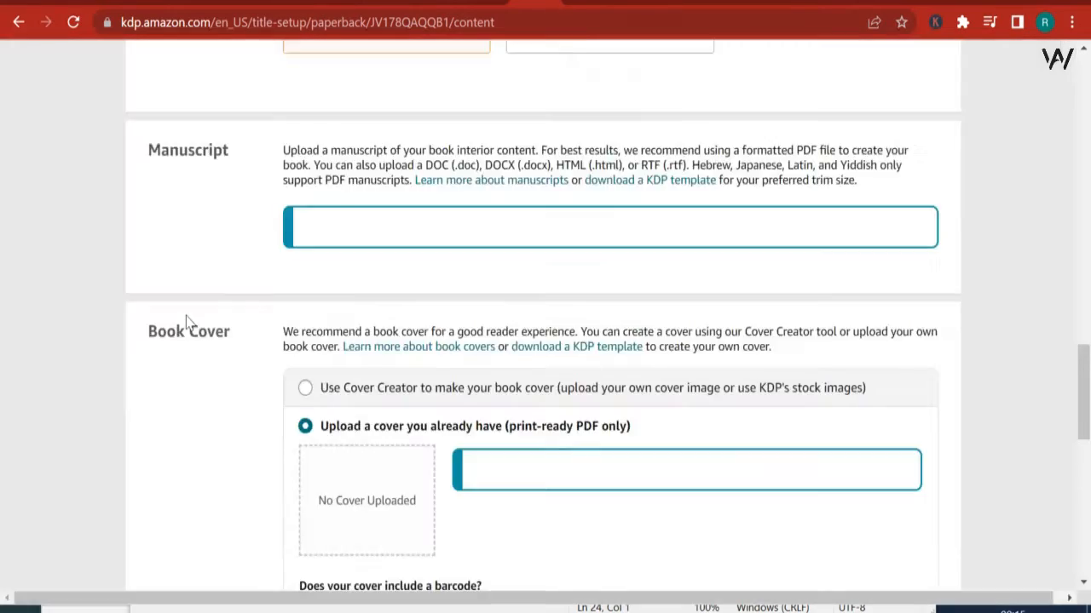
pyautogui.scroll(-4, 188, 323)
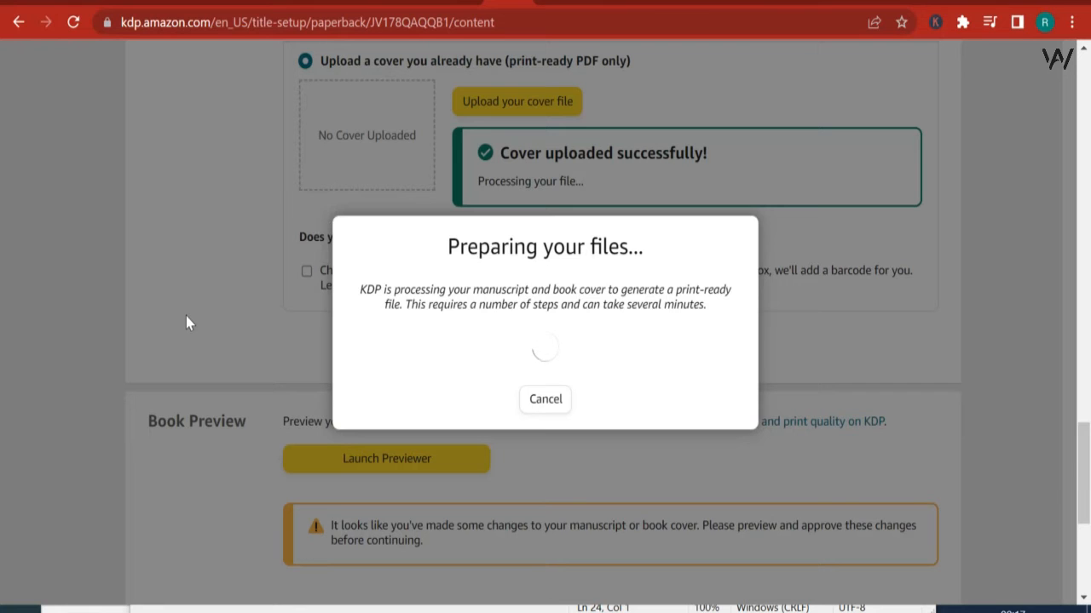
# Step: Close the file processing dialog and re-upload the manuscript PDF "Dwarf coloring book paperback for video tutorial 1"
pyautogui.moveTo(1083, 430); pyautogui.dragTo(1082, 458)
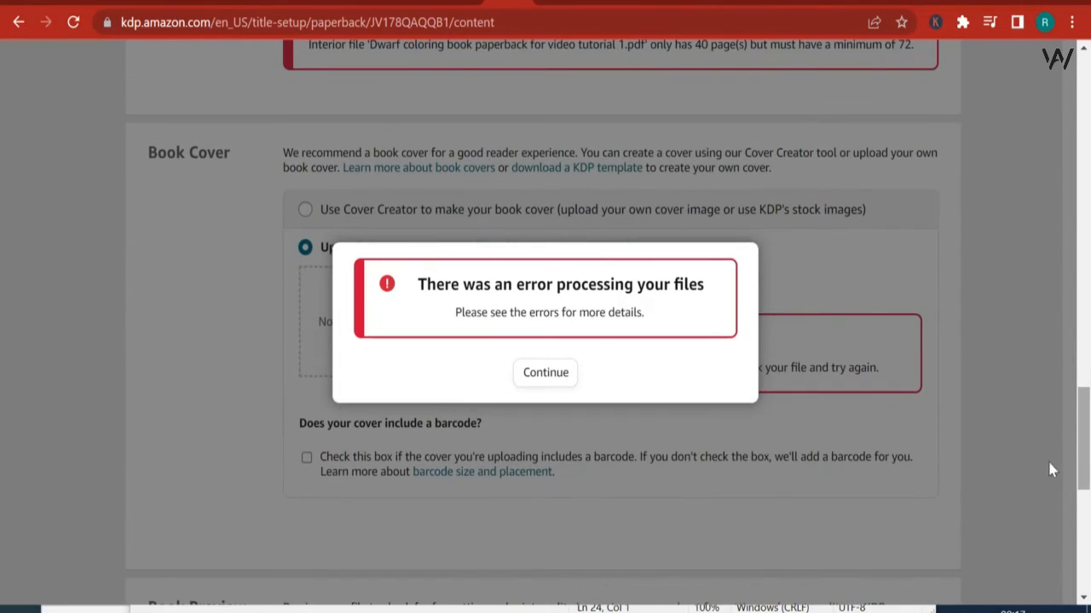
pyautogui.click(545, 373)
pyautogui.scroll(-1, 550, 360)
pyautogui.scroll(1, 545, 357)
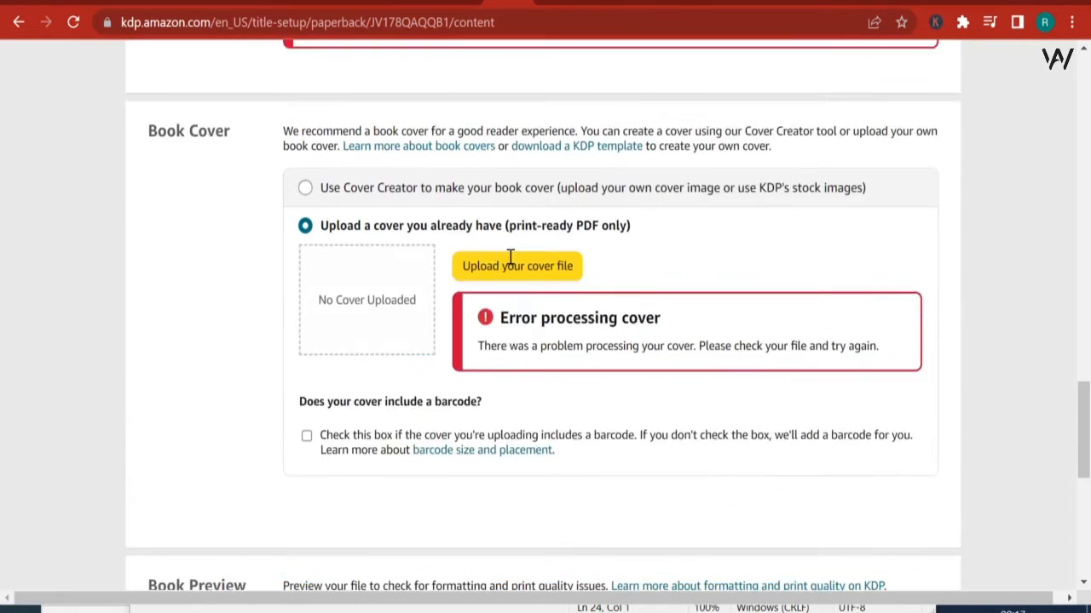
pyautogui.scroll(3, 510, 257)
pyautogui.click(383, 232)
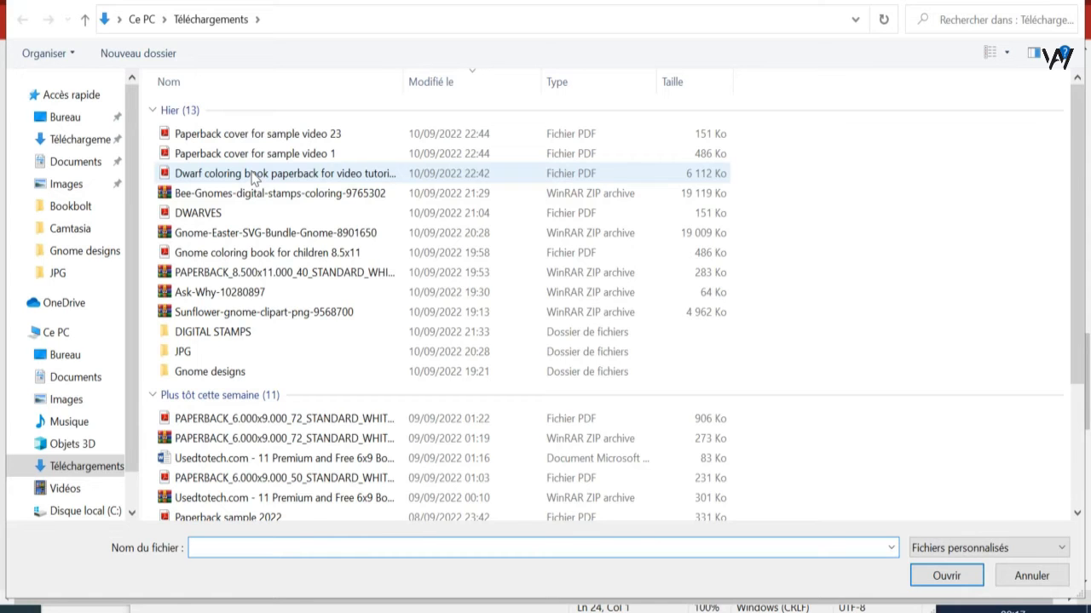
pyautogui.doubleClick(253, 175)
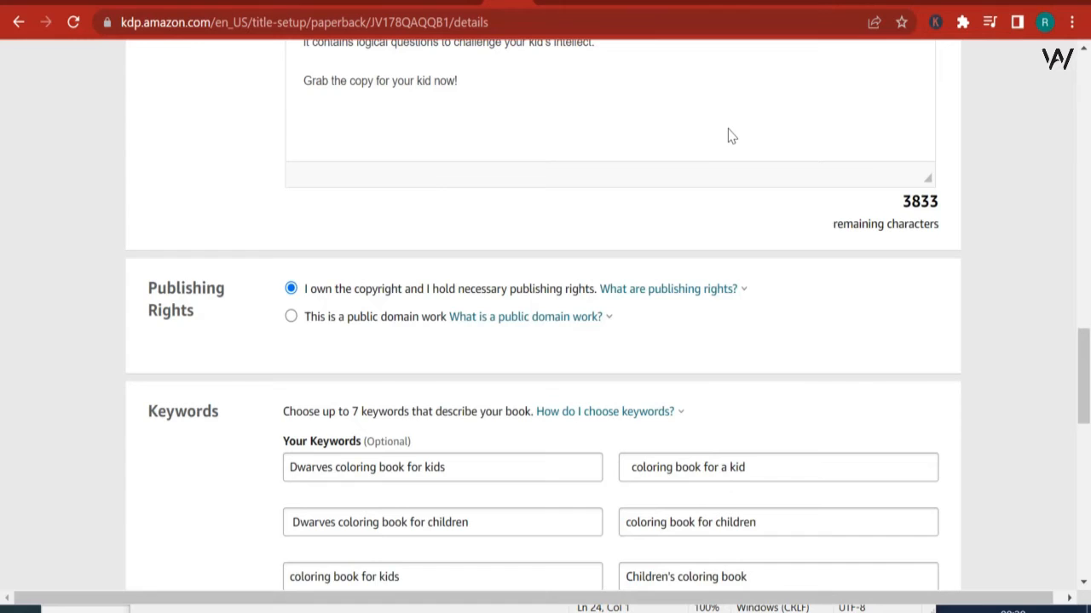
# Step: In the paperback details, open the large-print book explanation and clear the low-content book classification
pyautogui.scroll(-15, 730, 136)
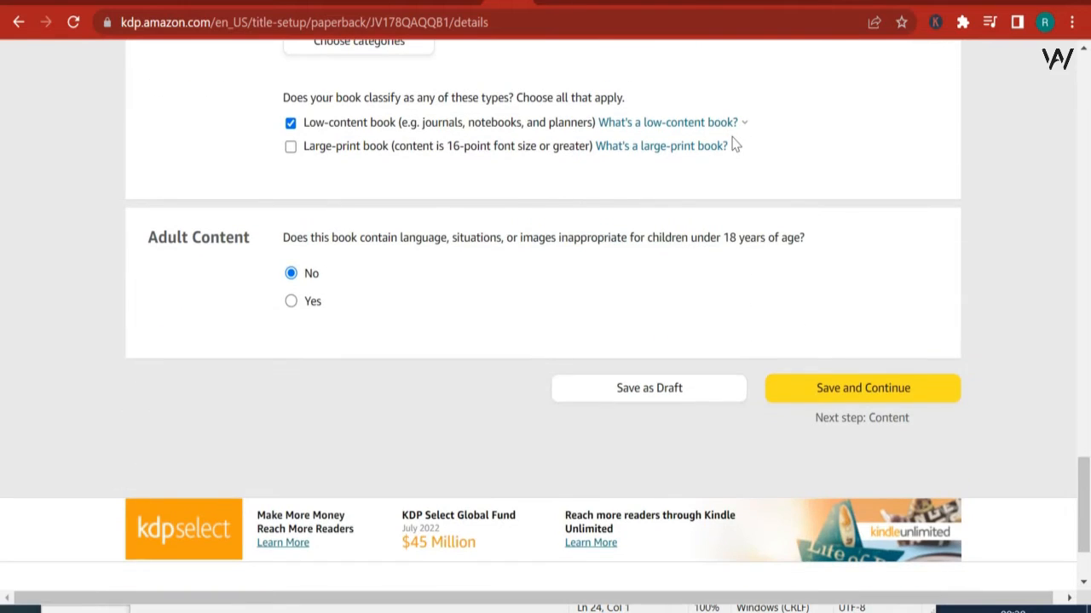
pyautogui.click(733, 145)
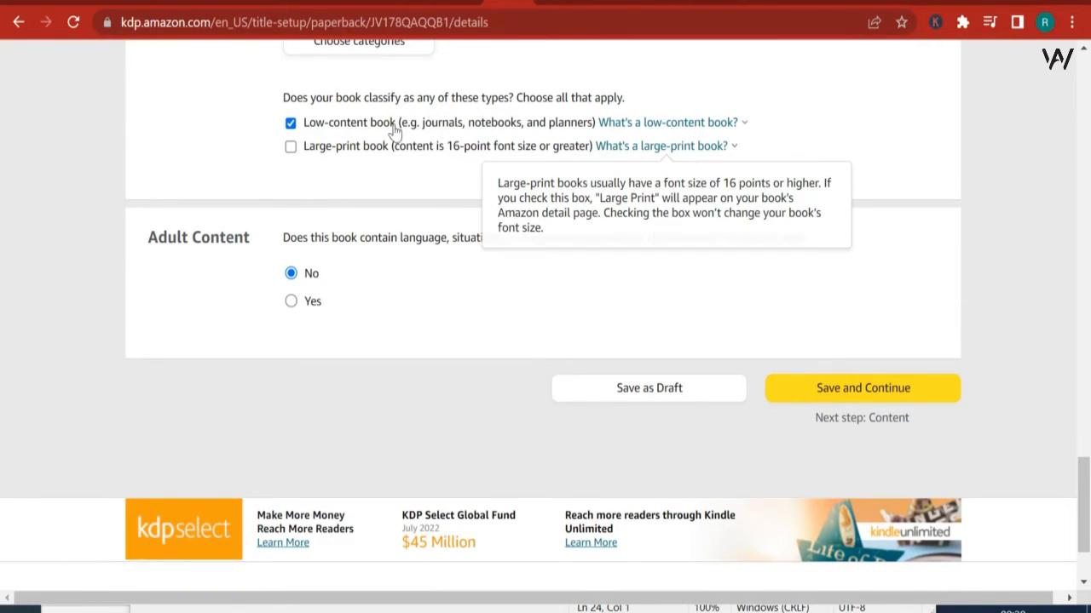
pyautogui.click(290, 122)
pyautogui.scroll(2, 619, 48)
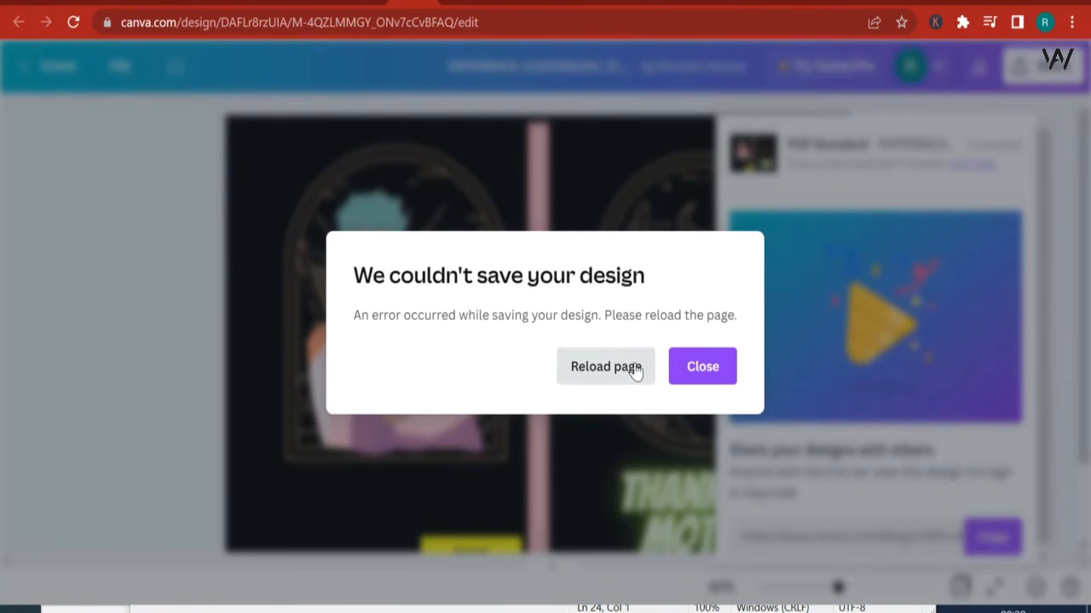
# Step: Switch to the cover design in Canva and reload its page
pyautogui.click(638, 369)
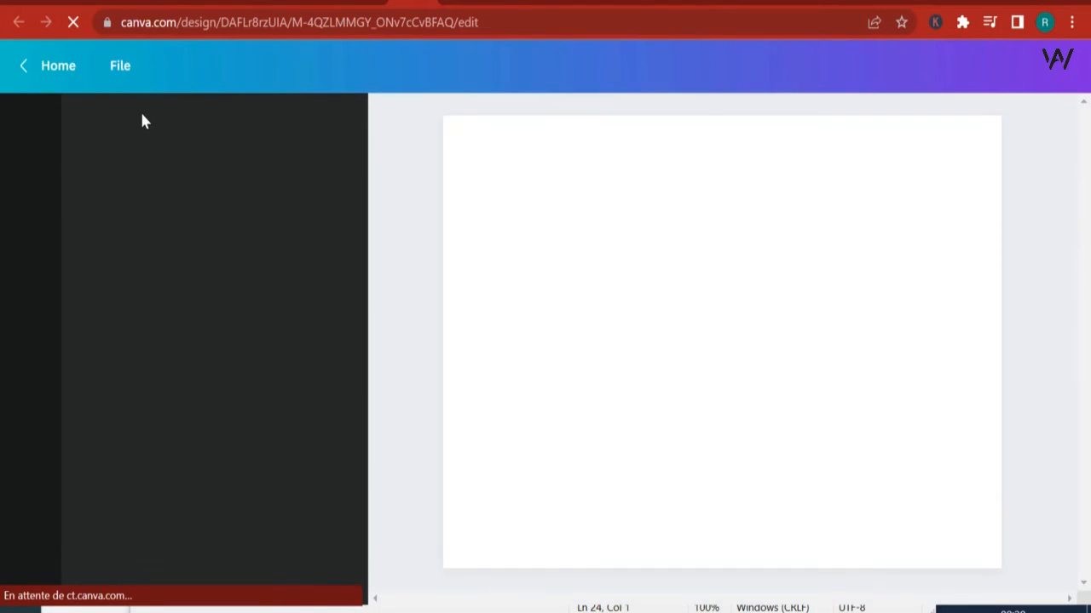
pyautogui.hotkey('ctrl', 'w')
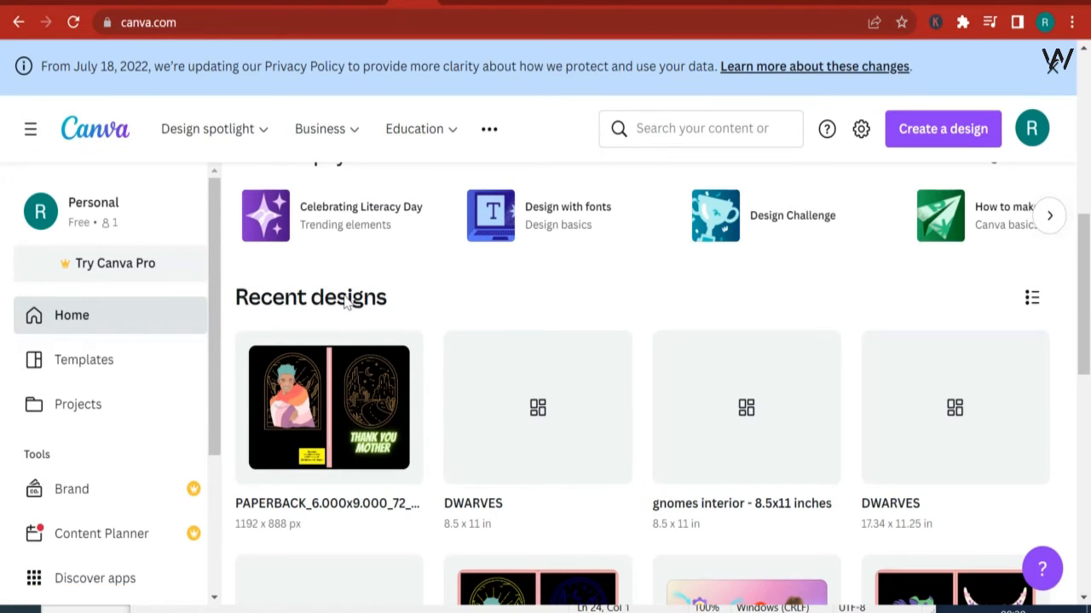
pyautogui.click(748, 412)
pyautogui.hotkey('ctrl', 'w')
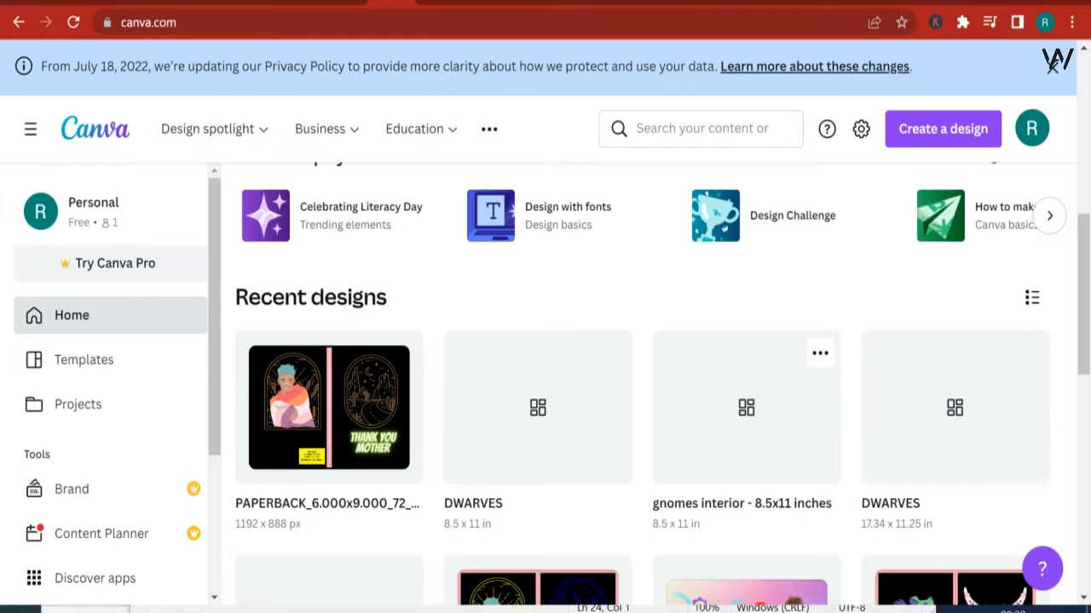
pyautogui.click(435, 2)
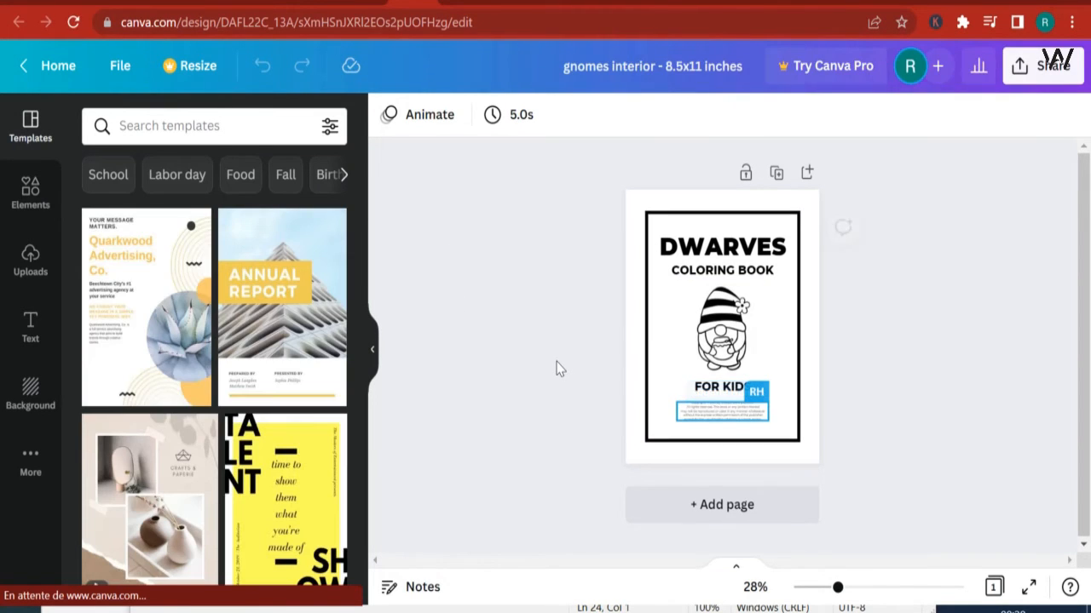
# Step: Return to the Canva home page and open the 8.5 x 11 in "DWARVES" design from the recent designs
pyautogui.click(25, 66)
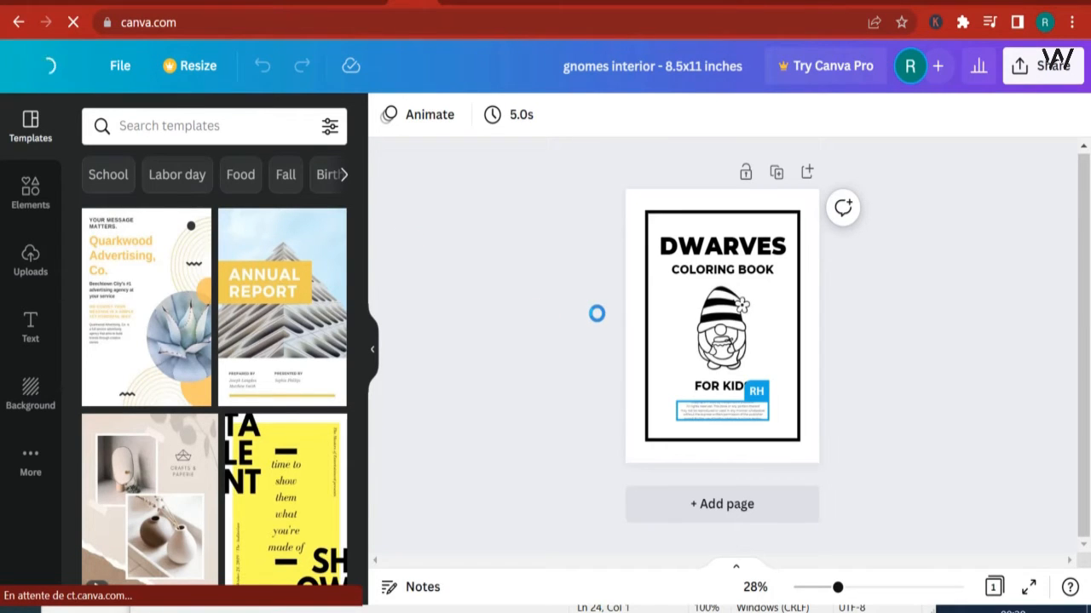
pyautogui.scroll(-3, 604, 277)
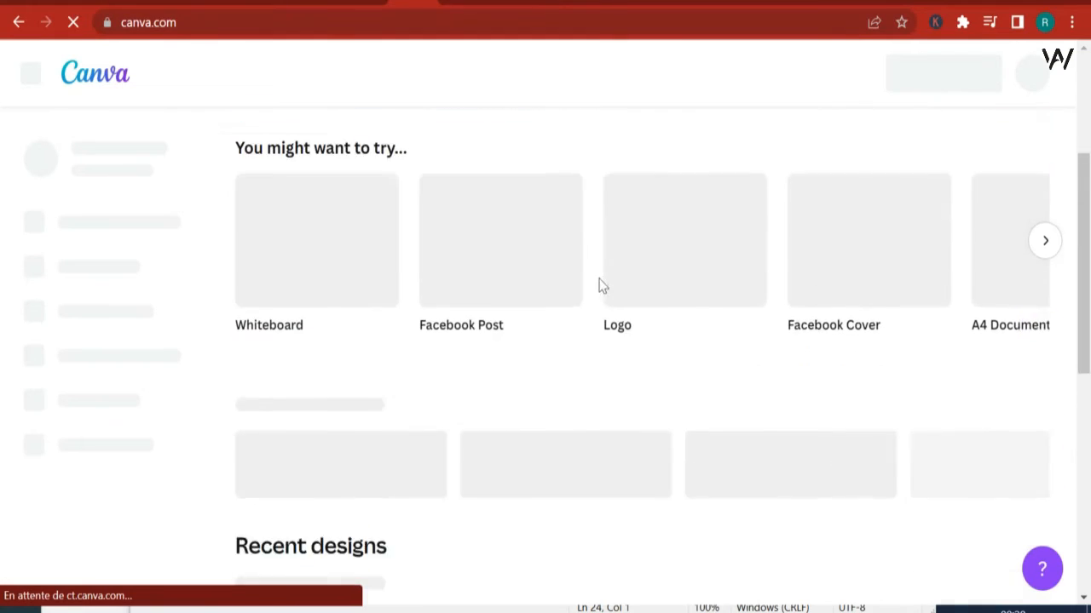
pyautogui.scroll(-1, 599, 286)
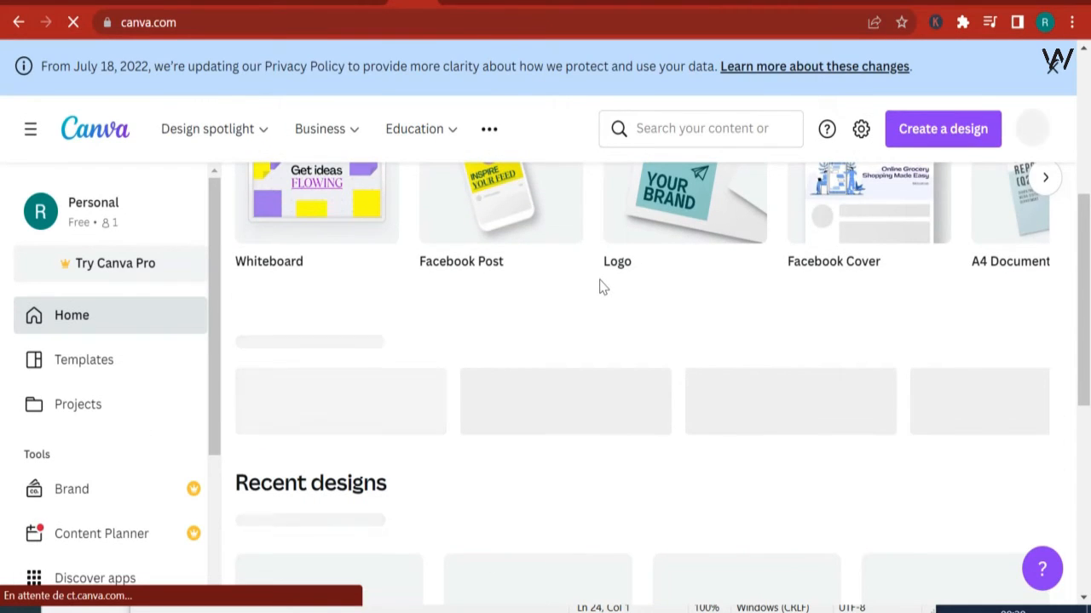
pyautogui.scroll(-3, 600, 287)
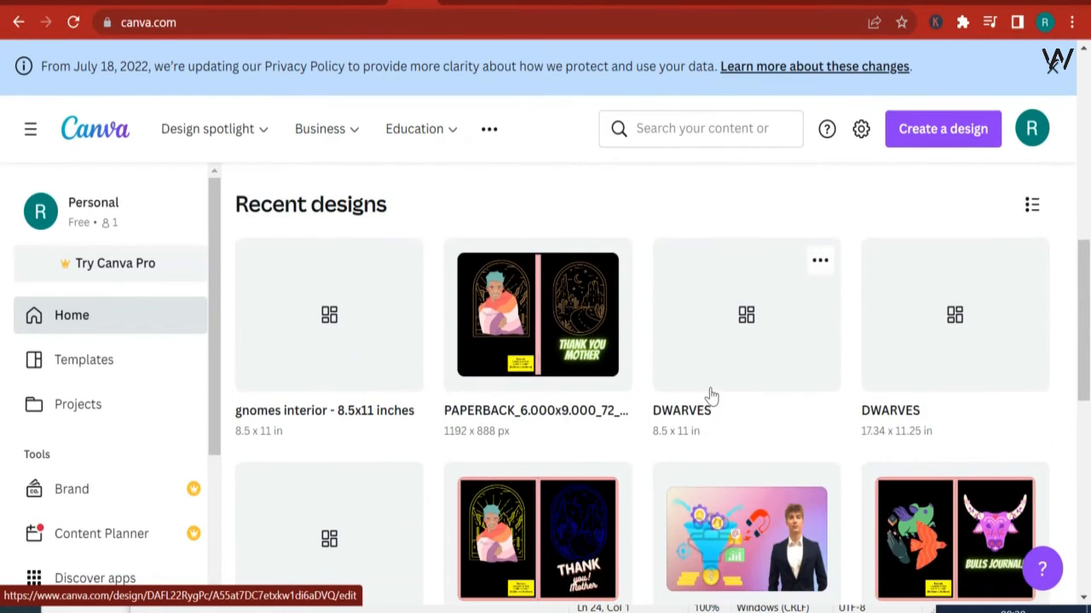
pyautogui.click(702, 357)
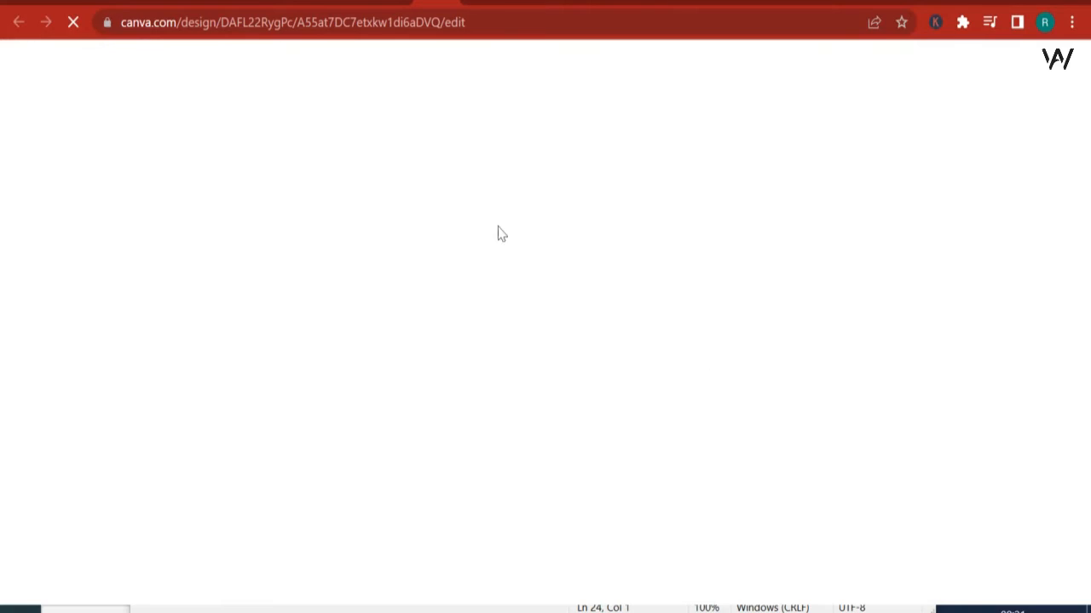
pyautogui.click(414, 1)
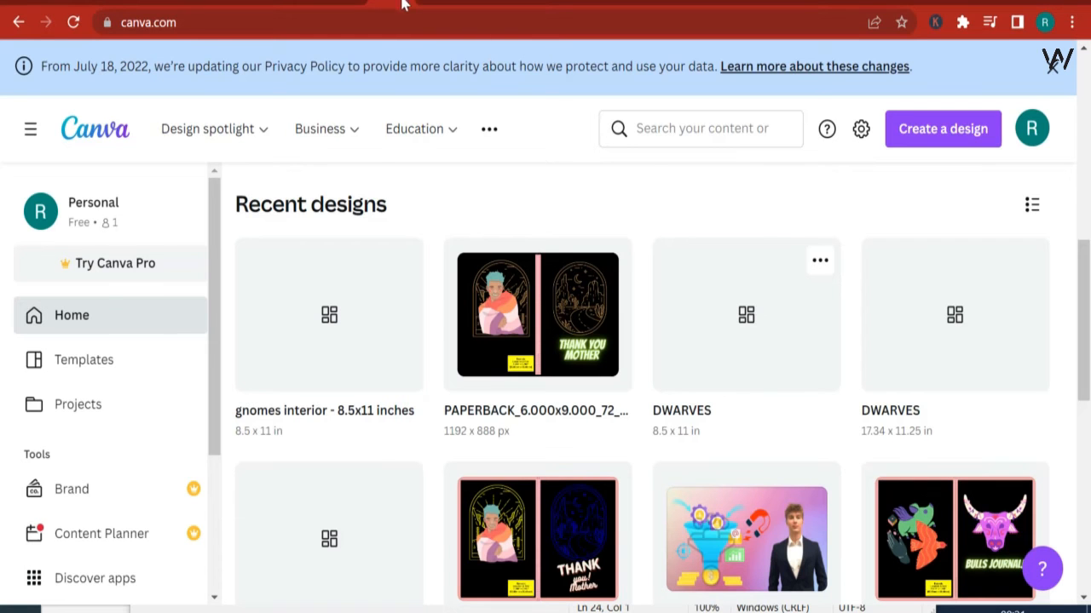
pyautogui.click(404, 4)
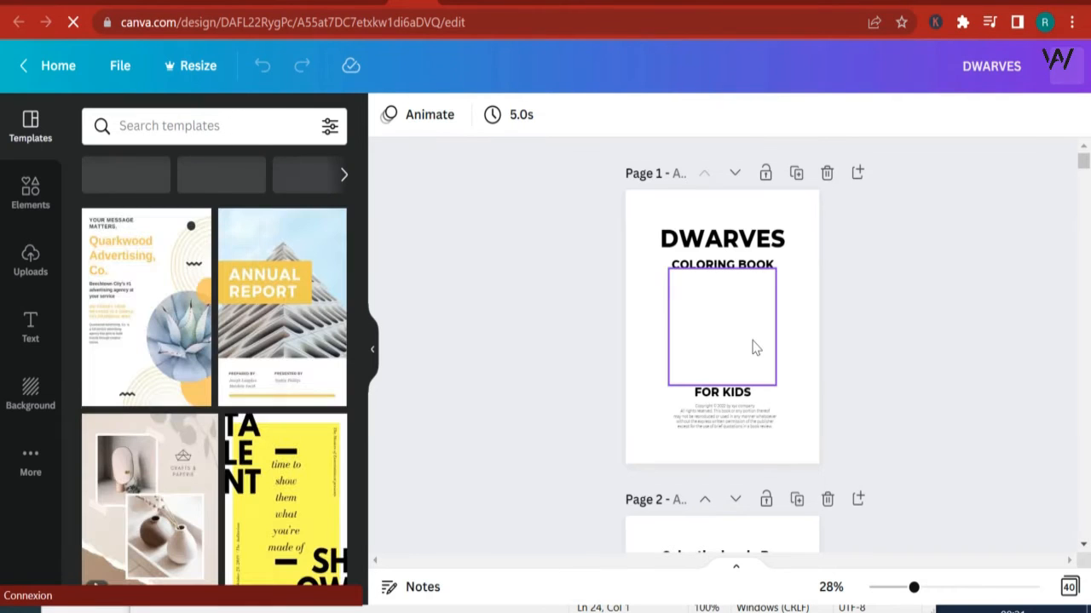
# Step: Duplicate the "Color the lovely Dwarf Princess" page in the coloring book interior
pyautogui.scroll(-5, 752, 347)
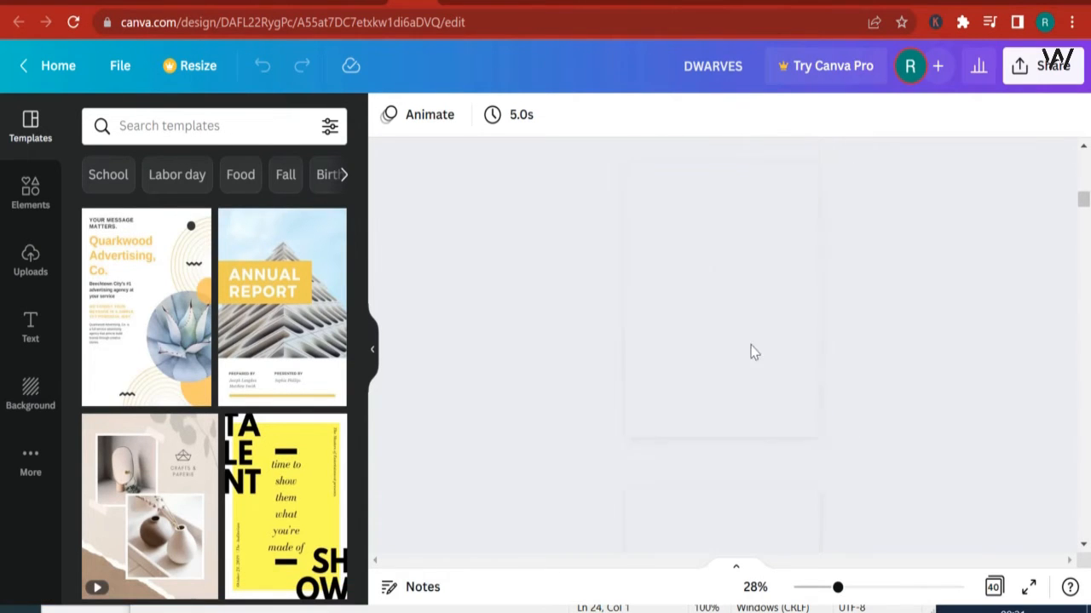
pyautogui.scroll(-20, 753, 350)
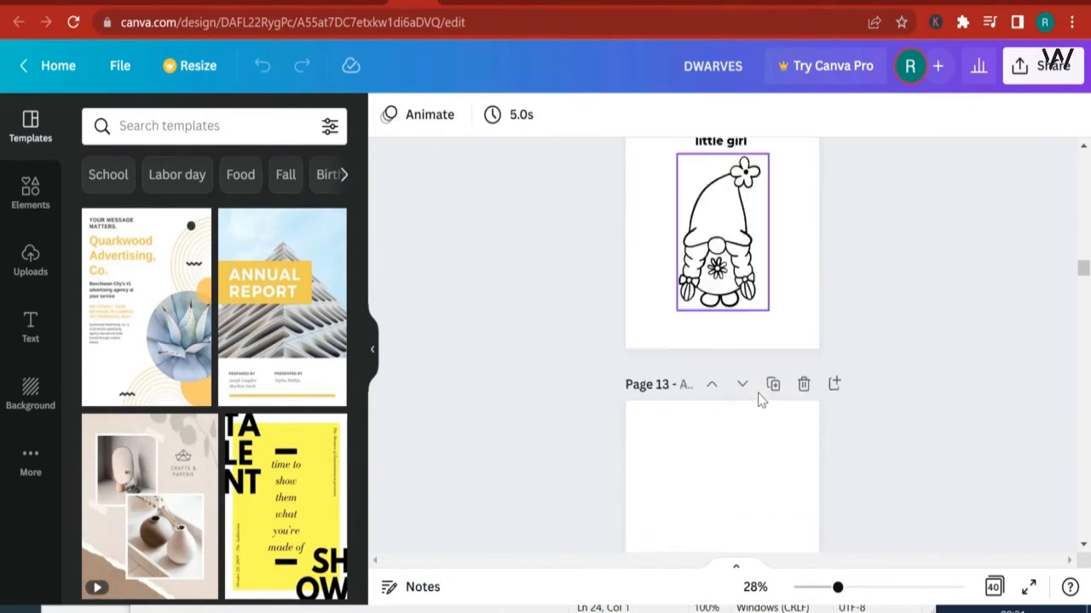
pyautogui.scroll(-15, 761, 400)
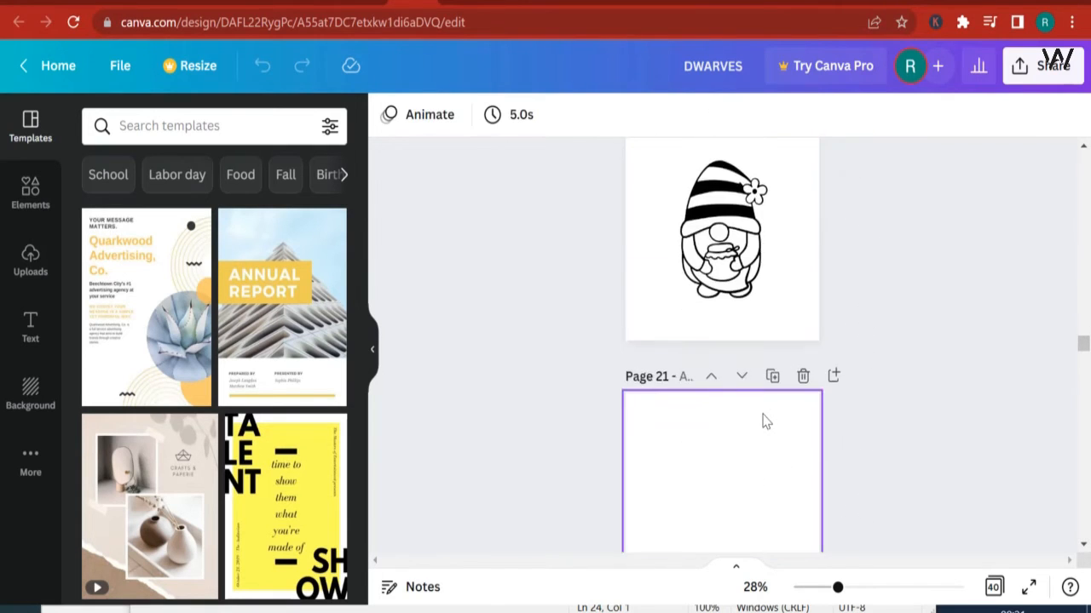
pyautogui.scroll(-12, 760, 418)
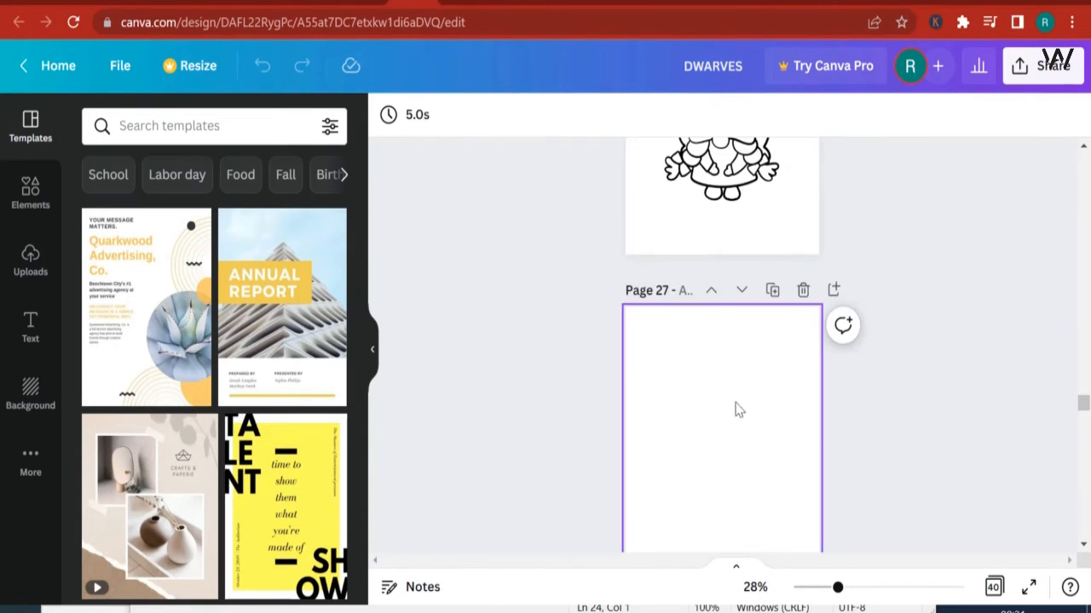
pyautogui.scroll(3, 739, 410)
pyautogui.click(802, 243)
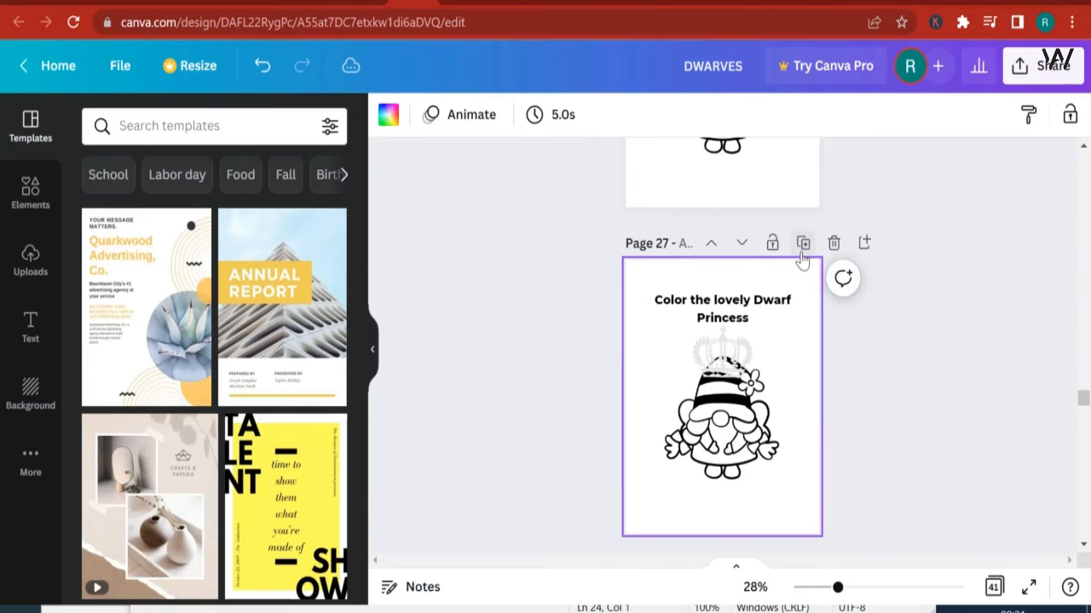
# Step: Duplicate the "What color is the rose?" page and the "What color is the Hat?" page
pyautogui.scroll(-6, 796, 309)
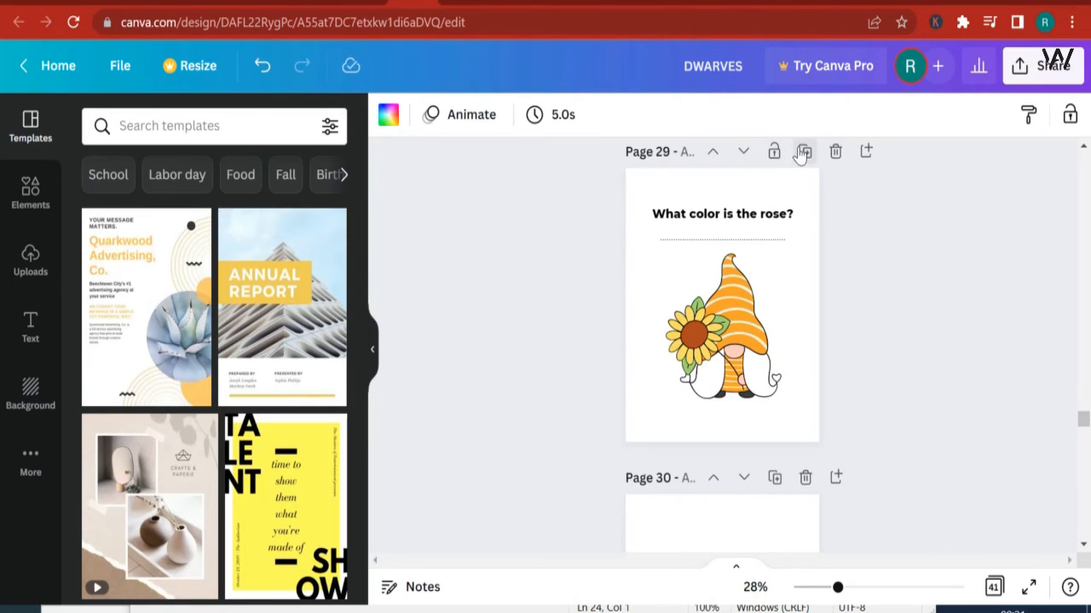
pyautogui.click(803, 152)
pyautogui.scroll(-3, 803, 409)
pyautogui.click(804, 431)
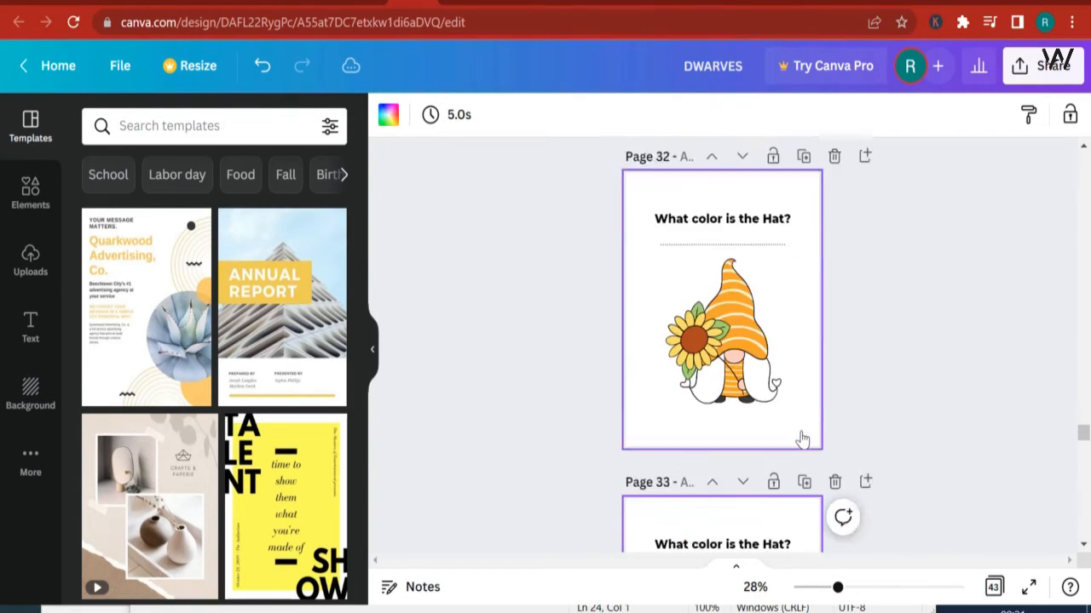
# Step: Delete blank page 34, undo the deletion, and duplicate that blank page instead
pyautogui.scroll(-6, 802, 439)
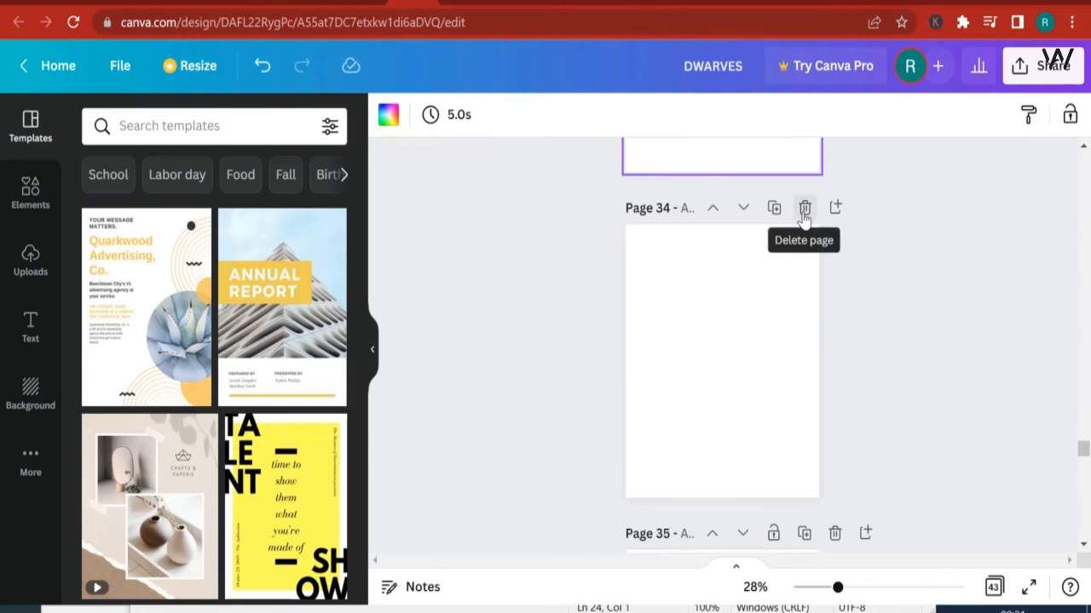
pyautogui.click(804, 211)
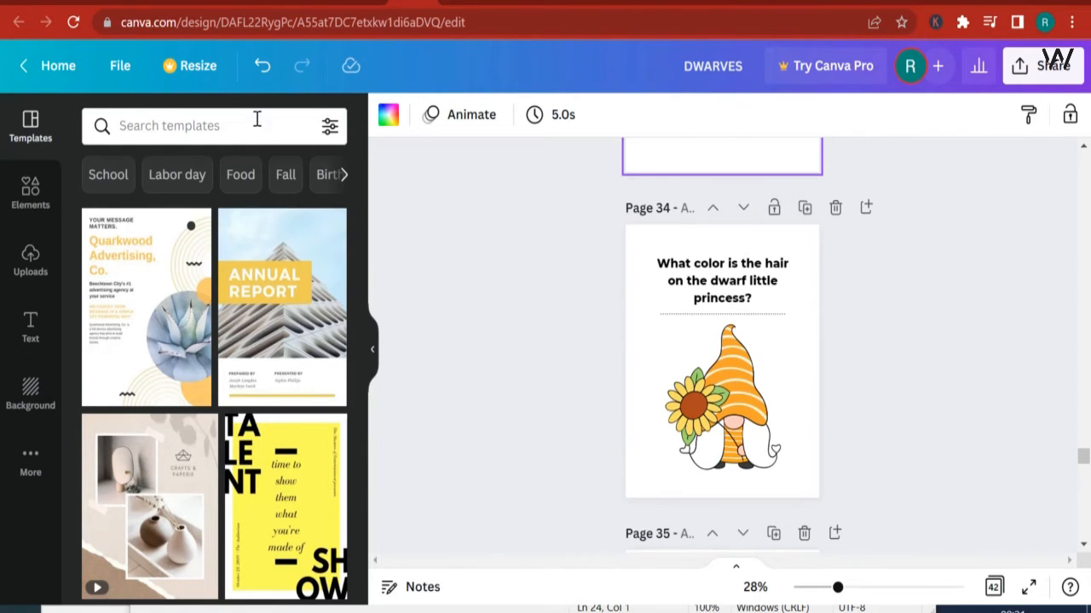
pyautogui.click(261, 73)
pyautogui.click(775, 211)
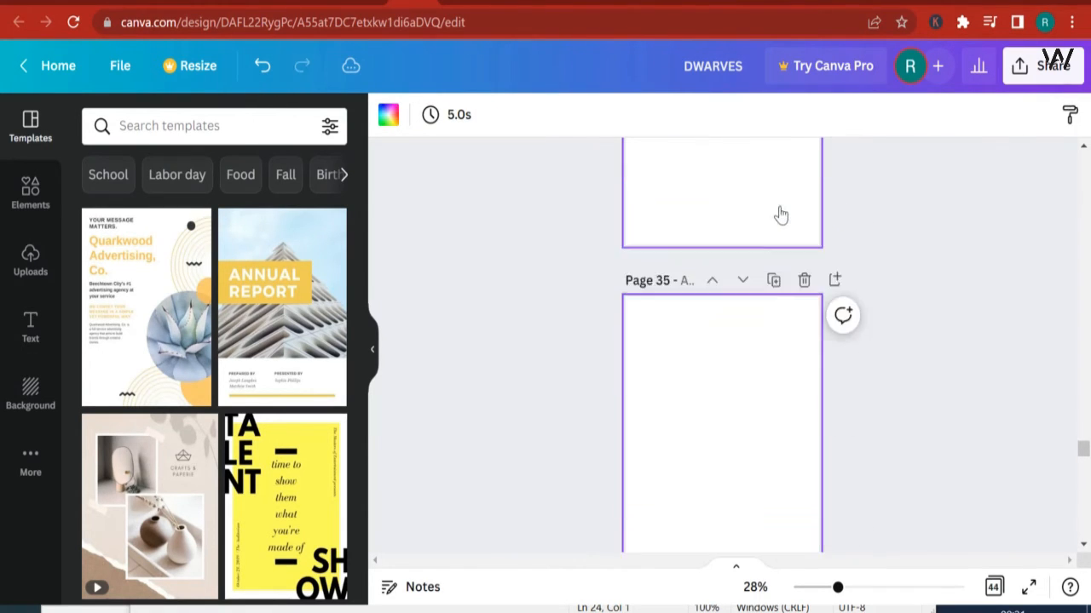
# Step: Make three duplicates of the "What color are carrots ?" page
pyautogui.scroll(-6, 780, 273)
pyautogui.scroll(-2, 793, 403)
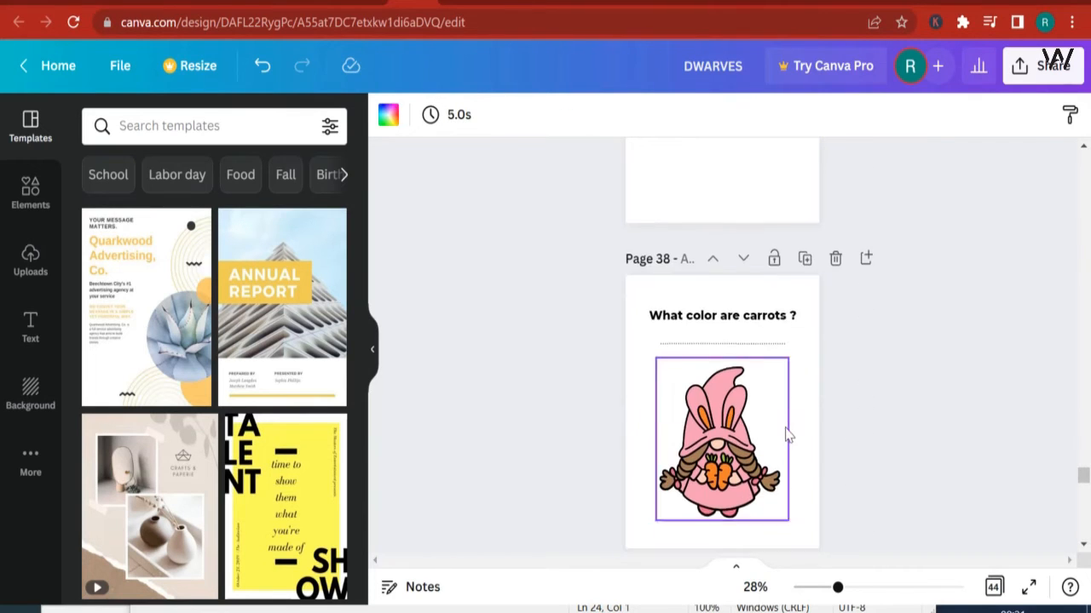
pyautogui.click(804, 256)
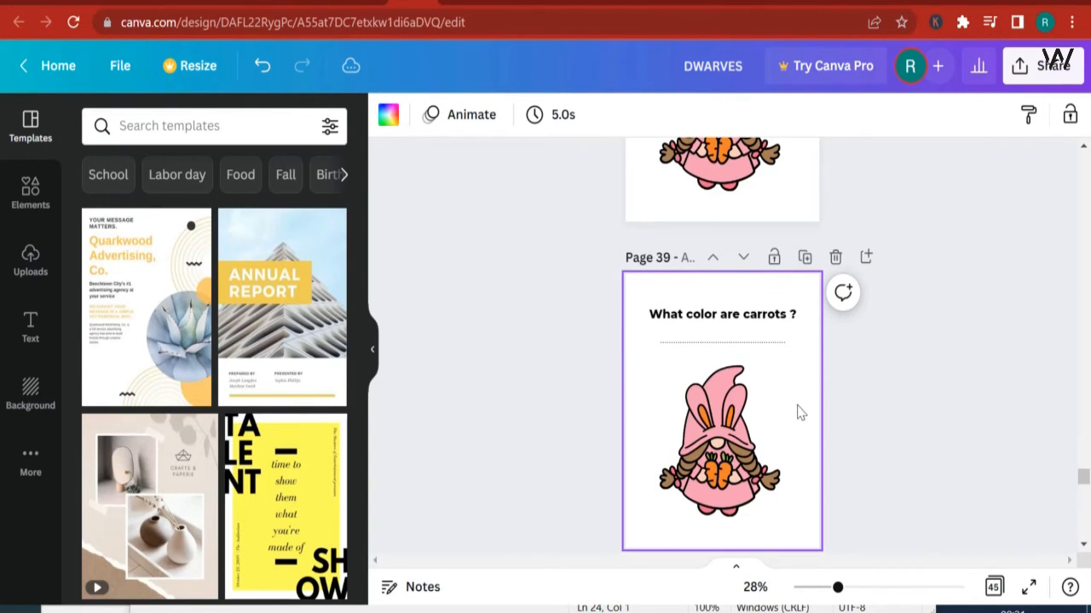
pyautogui.click(801, 256)
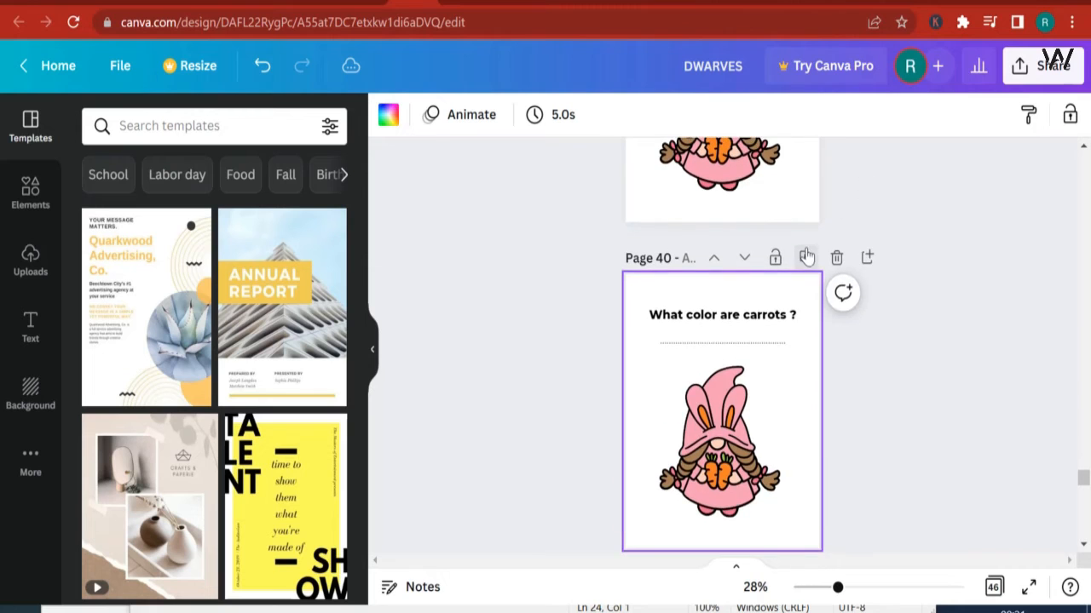
pyautogui.click(803, 257)
# Step: Duplicate the "Which honeycomb is bigger?" page and the blank page that follows it
pyautogui.scroll(-2, 801, 304)
pyautogui.scroll(-2, 801, 304)
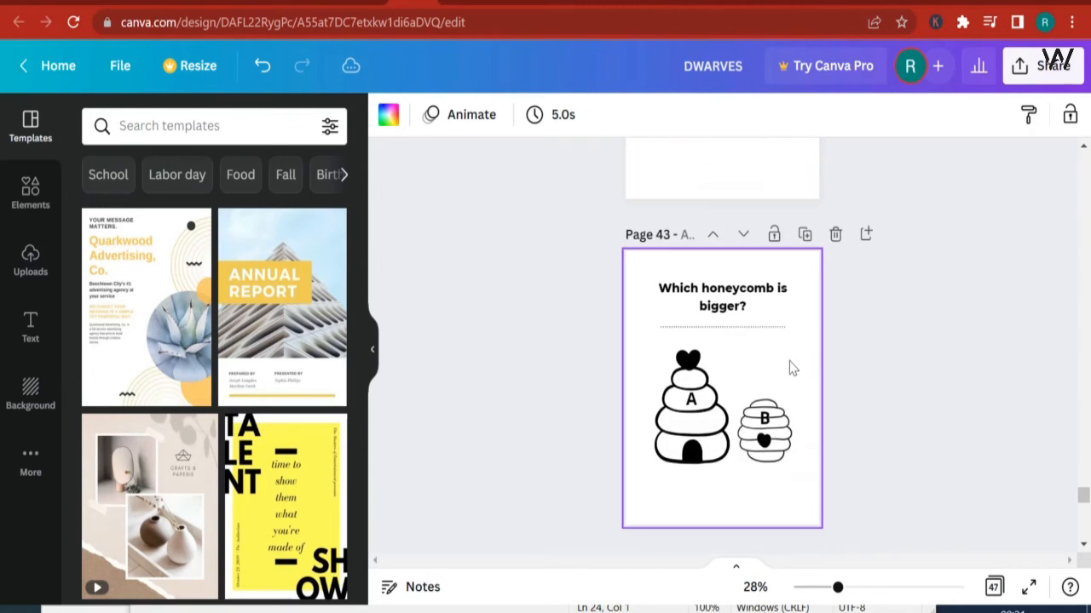
pyautogui.click(797, 241)
pyautogui.scroll(-4, 798, 253)
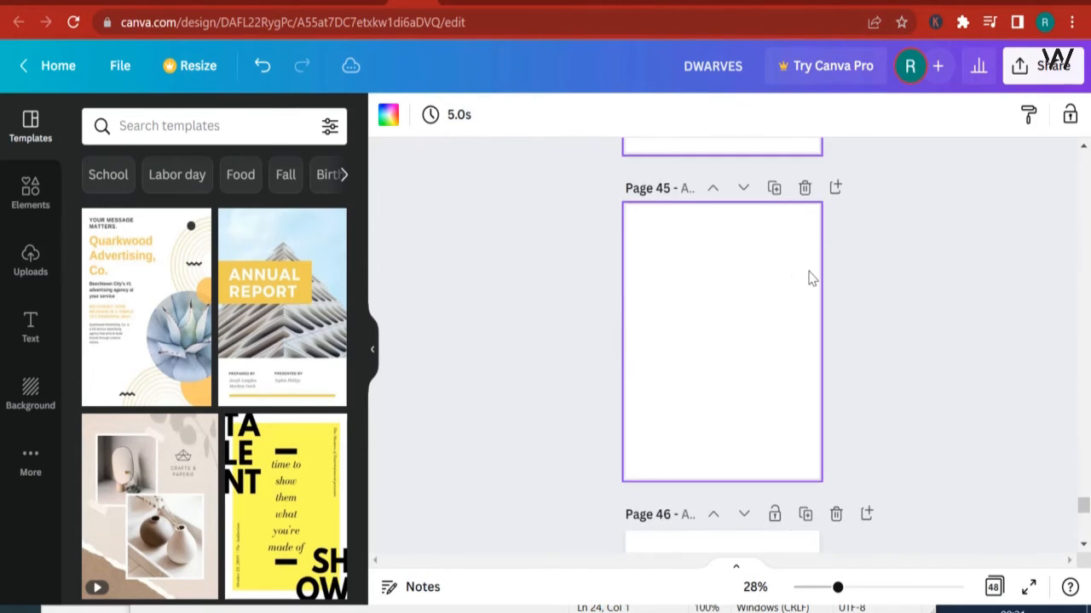
pyautogui.click(774, 188)
# Step: Duplicate the final "What color is the dwarf wizard's beard?" page twice and add two blank pages at the end
pyautogui.scroll(-5, 808, 435)
pyautogui.scroll(-1, 848, 456)
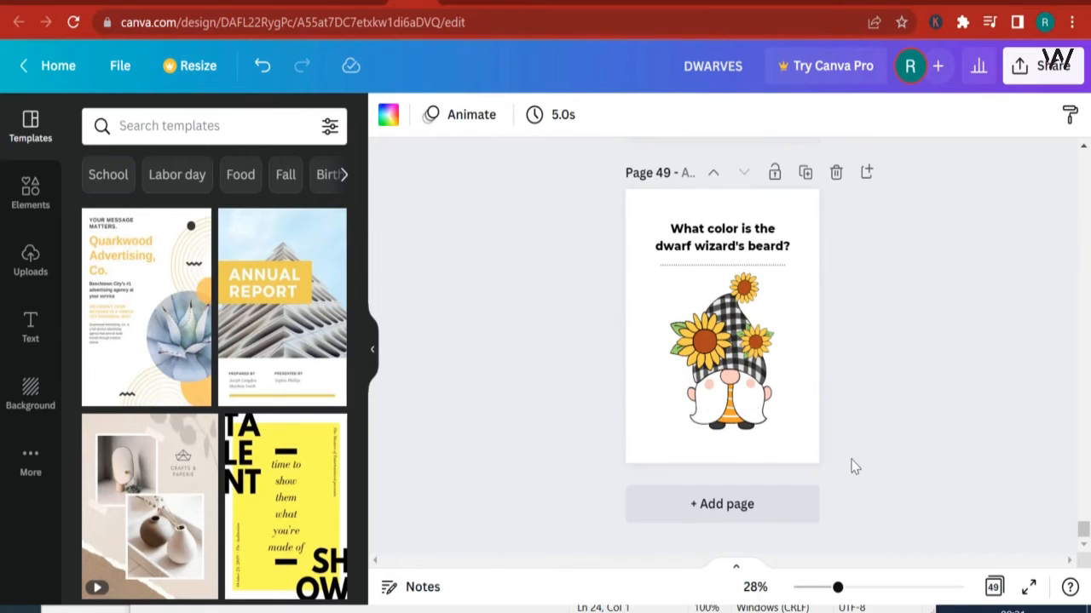
pyautogui.click(805, 173)
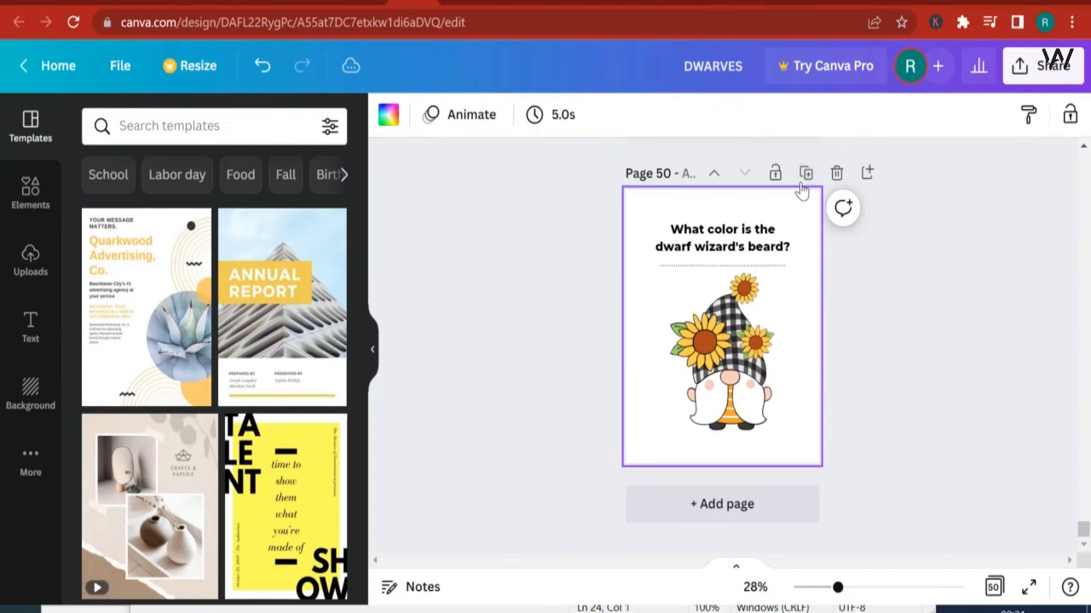
pyautogui.click(804, 173)
pyautogui.click(736, 508)
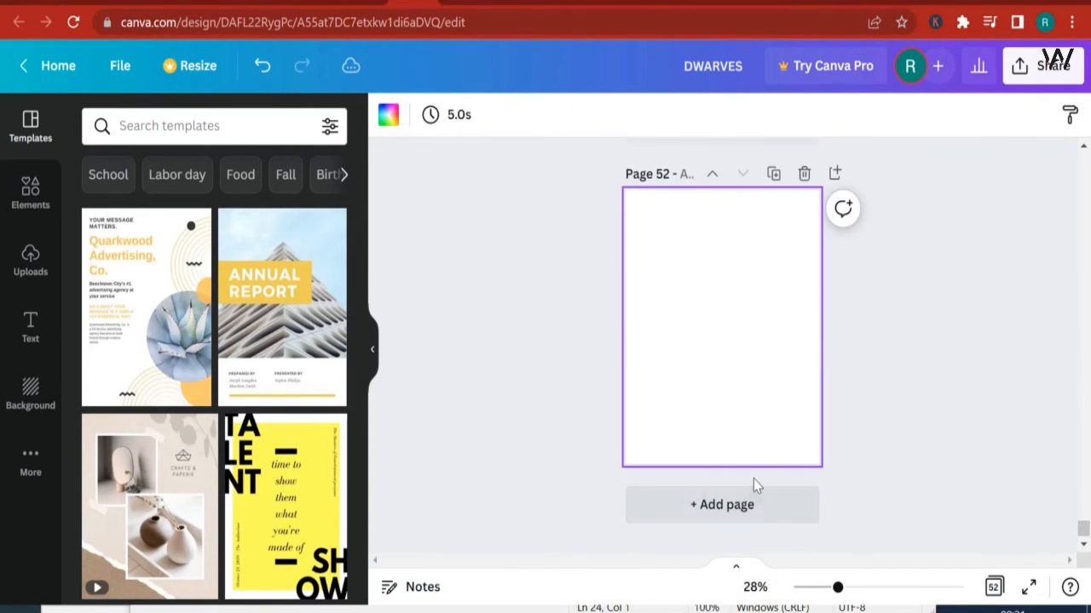
pyautogui.click(755, 509)
# Step: Duplicate the "What color is the dwarf wizard's beard?" page two more times, moving each copy down past the blank page below it
pyautogui.scroll(10, 799, 239)
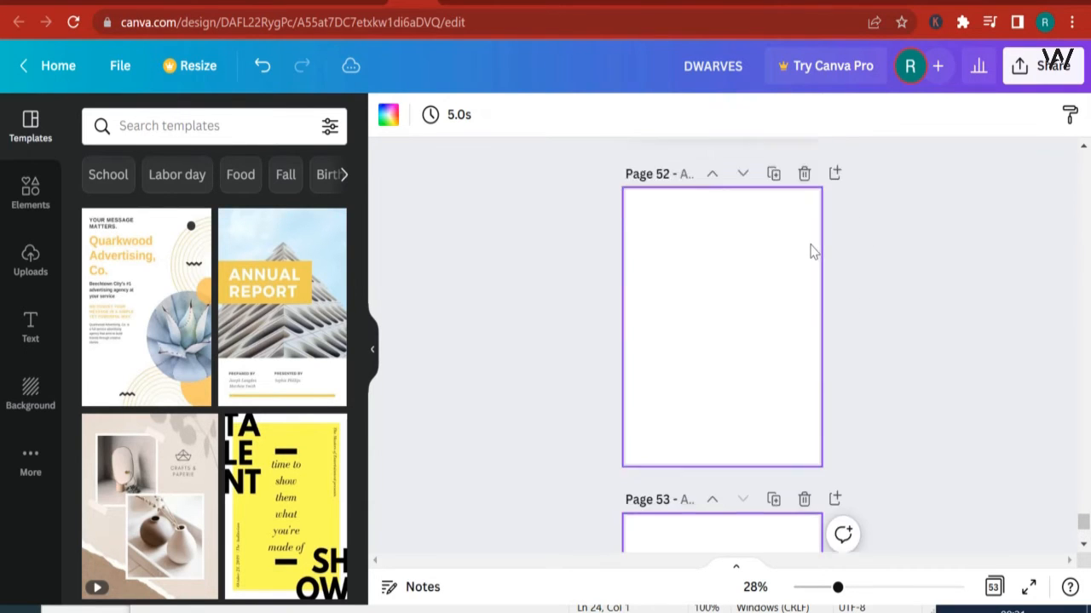
pyautogui.click(803, 173)
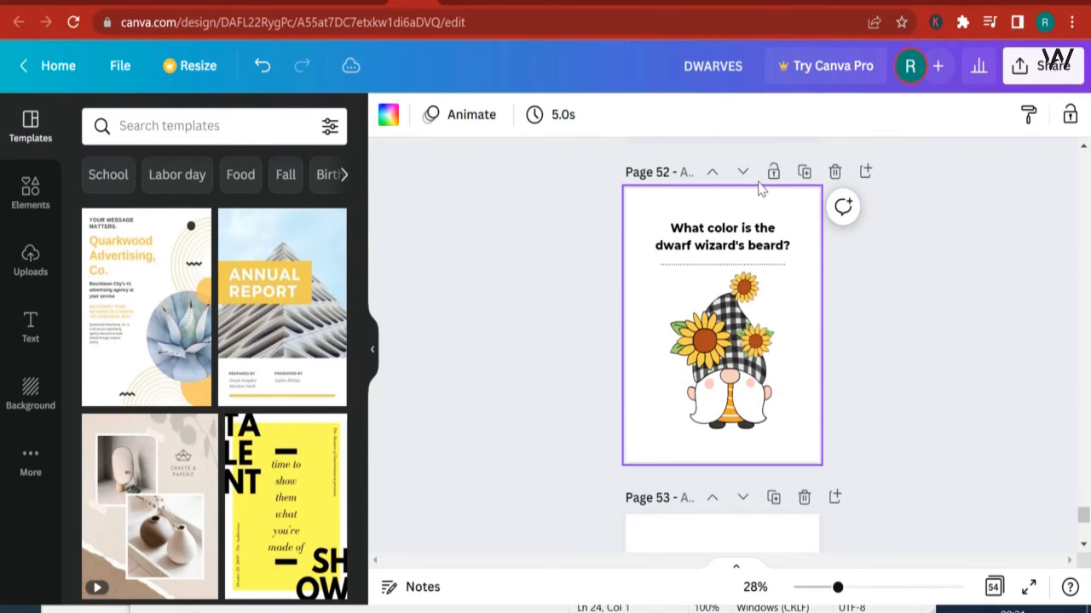
pyautogui.click(748, 176)
pyautogui.scroll(-5, 772, 223)
pyautogui.scroll(3, 772, 227)
pyautogui.scroll(3, 772, 226)
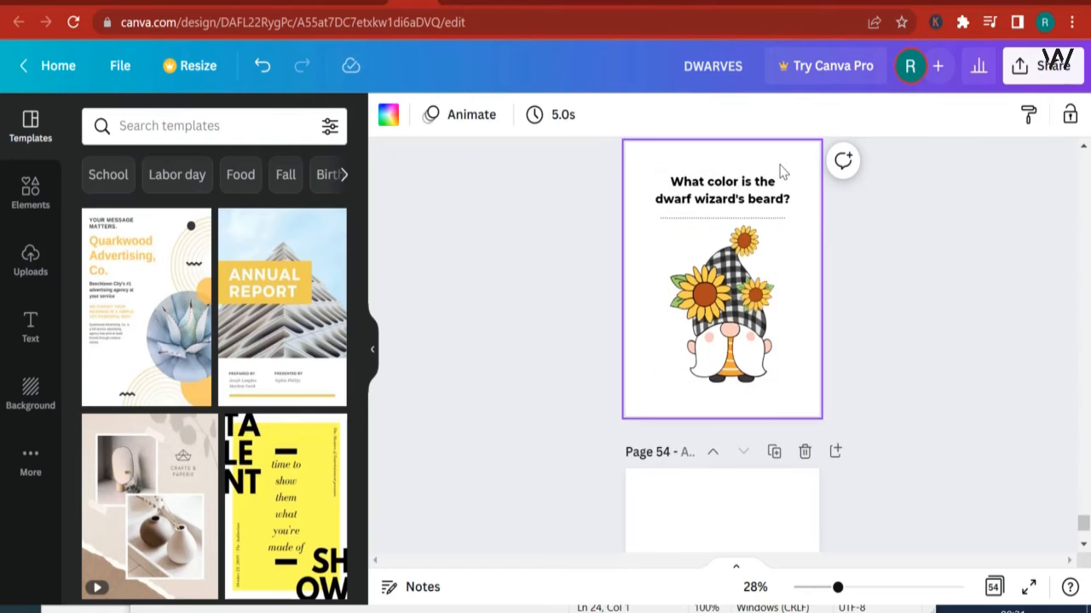
pyautogui.click(803, 218)
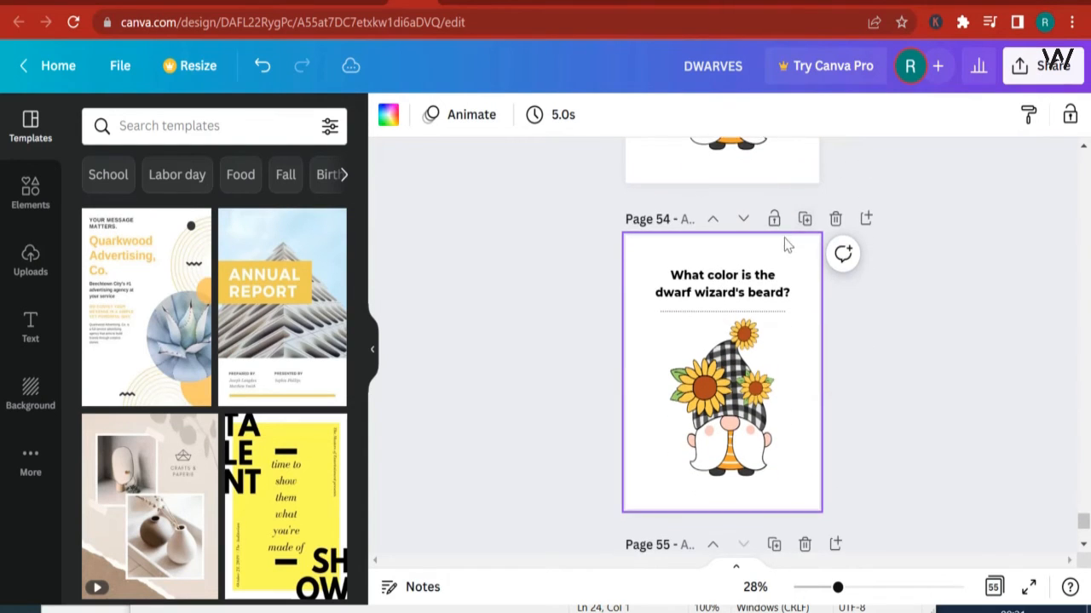
pyautogui.click(743, 220)
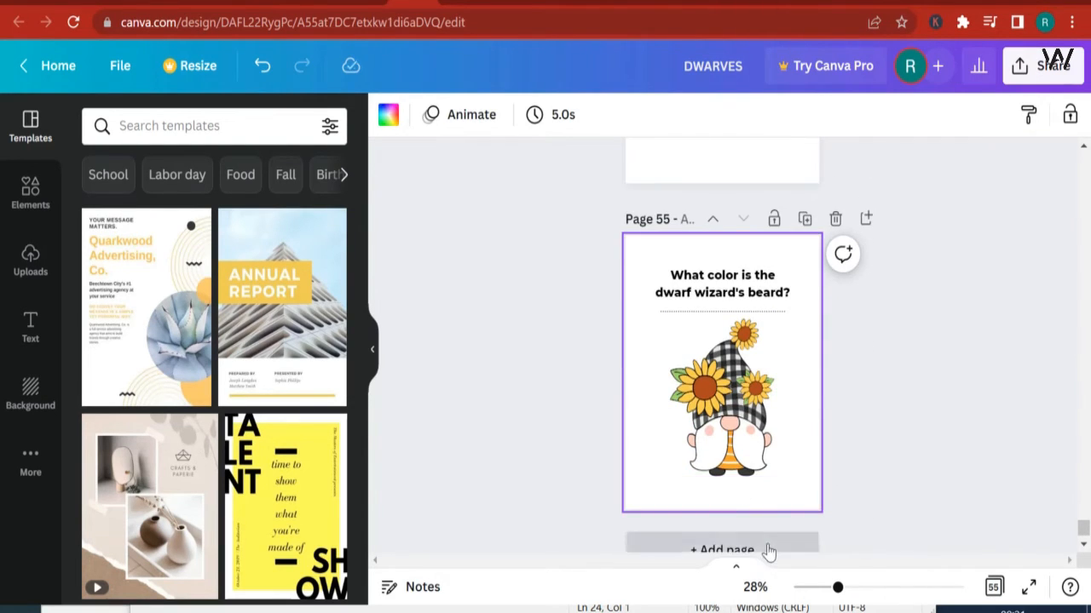
# Step: Add a blank page at the end, then duplicate the last "What color is the dwarf wizard's beard?" page and move the copy below it
pyautogui.click(765, 549)
pyautogui.scroll(4, 777, 368)
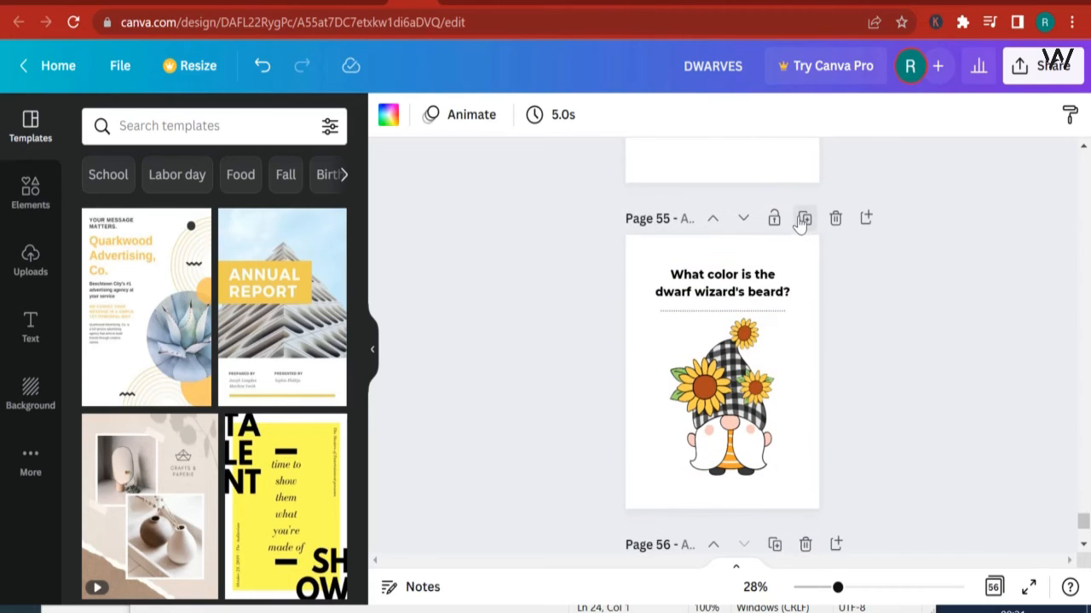
pyautogui.click(802, 219)
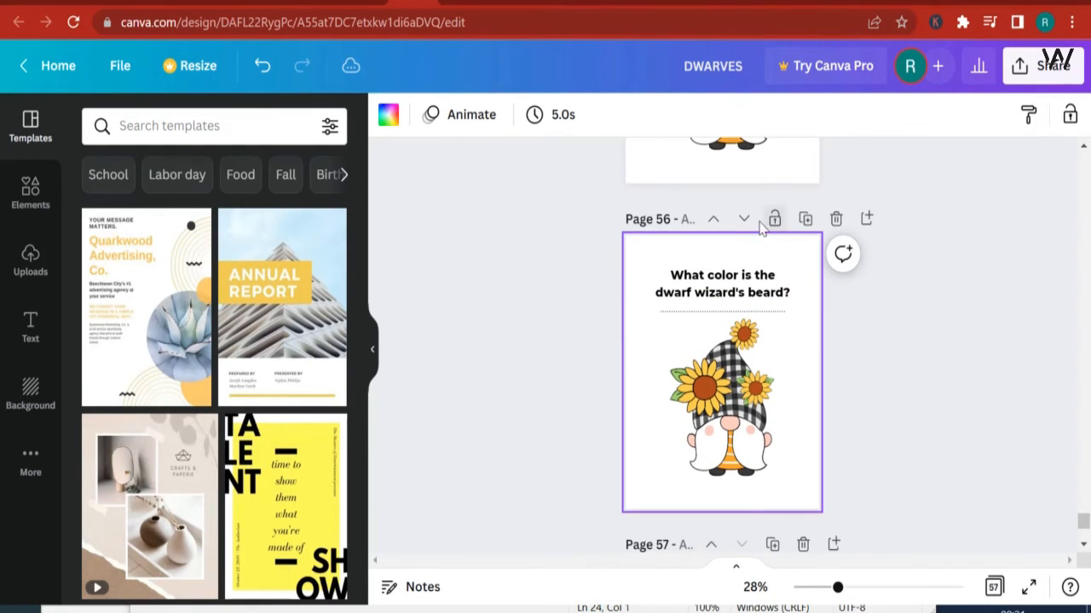
pyautogui.click(743, 219)
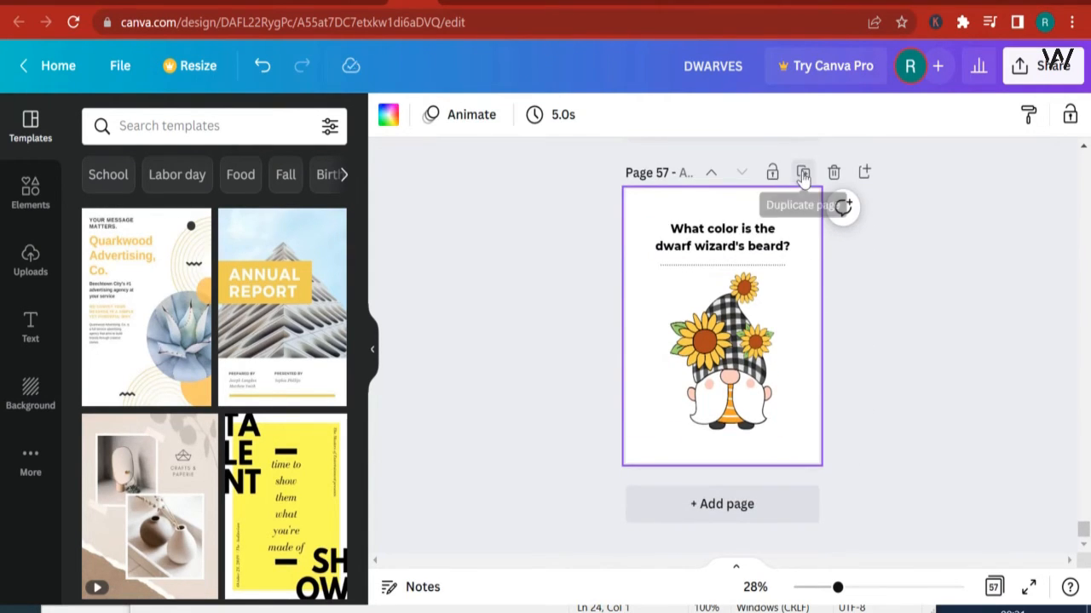
# Step: Duplicate the final "What color is the dwarf wizard's beard?" page repeatedly until the design has 72 pages
pyautogui.click(803, 175)
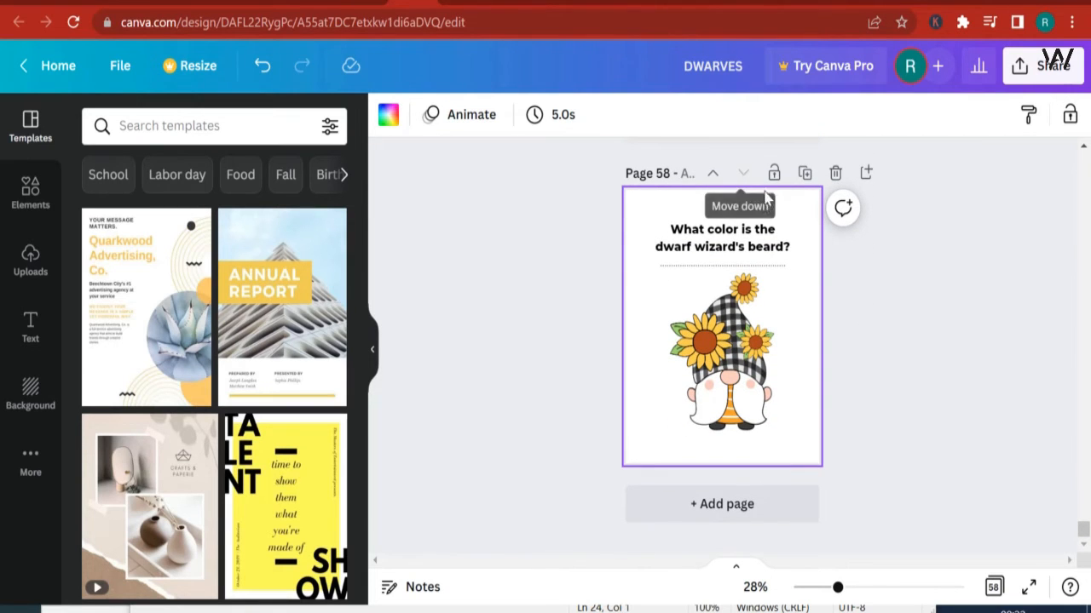
pyautogui.click(803, 175)
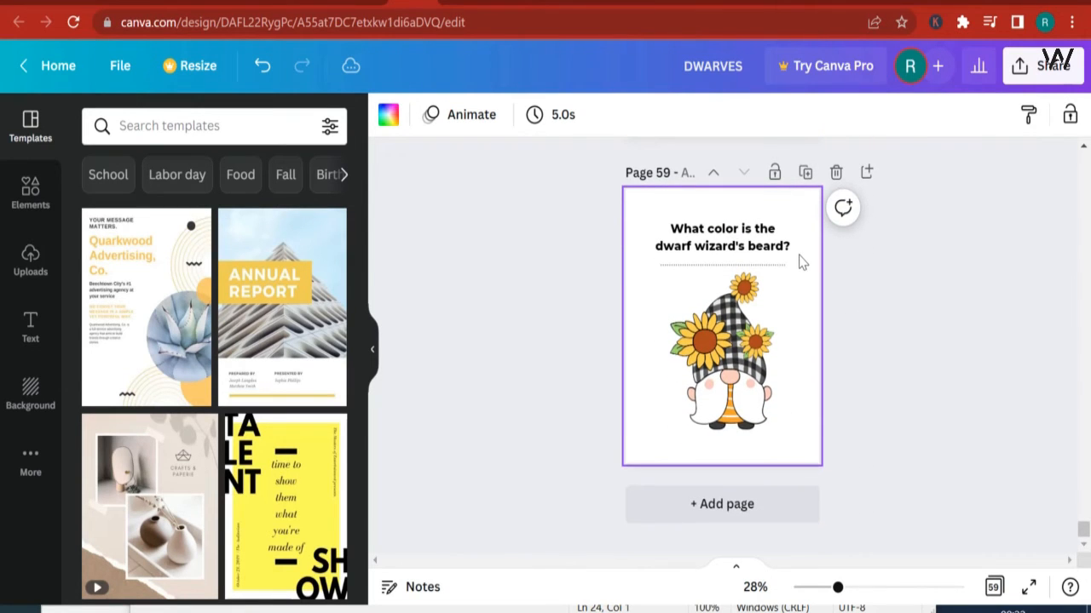
pyautogui.click(805, 174)
pyautogui.click(806, 174)
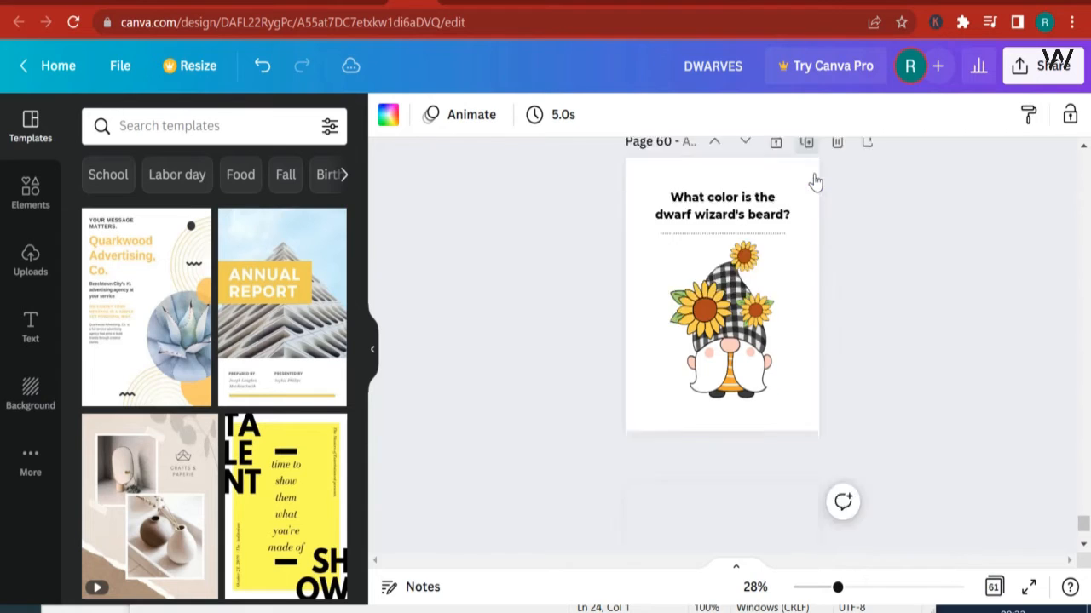
pyautogui.click(806, 174)
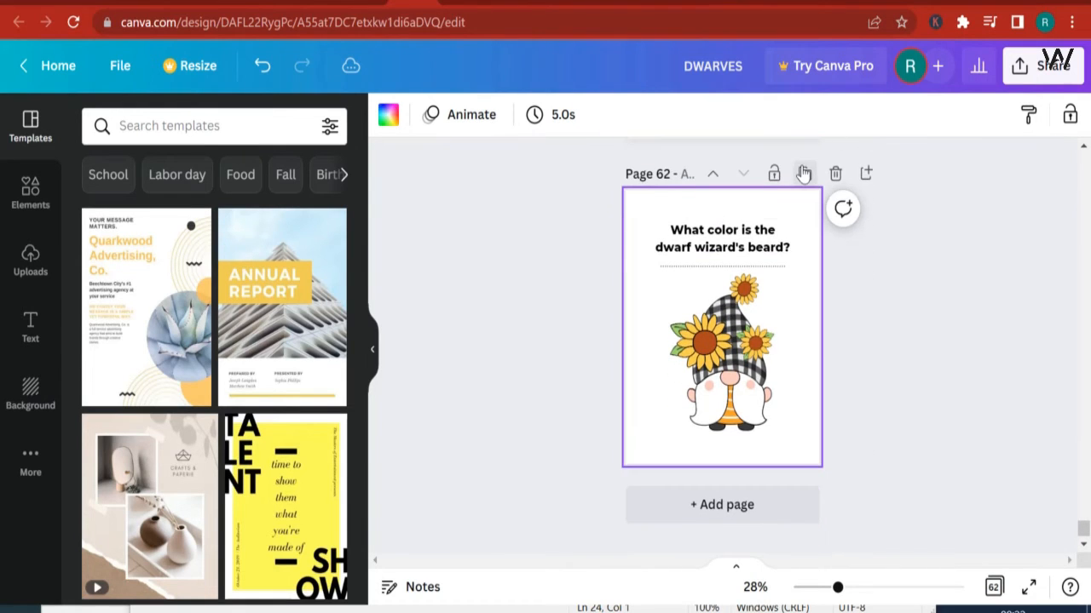
pyautogui.click(803, 174)
pyautogui.click(805, 174)
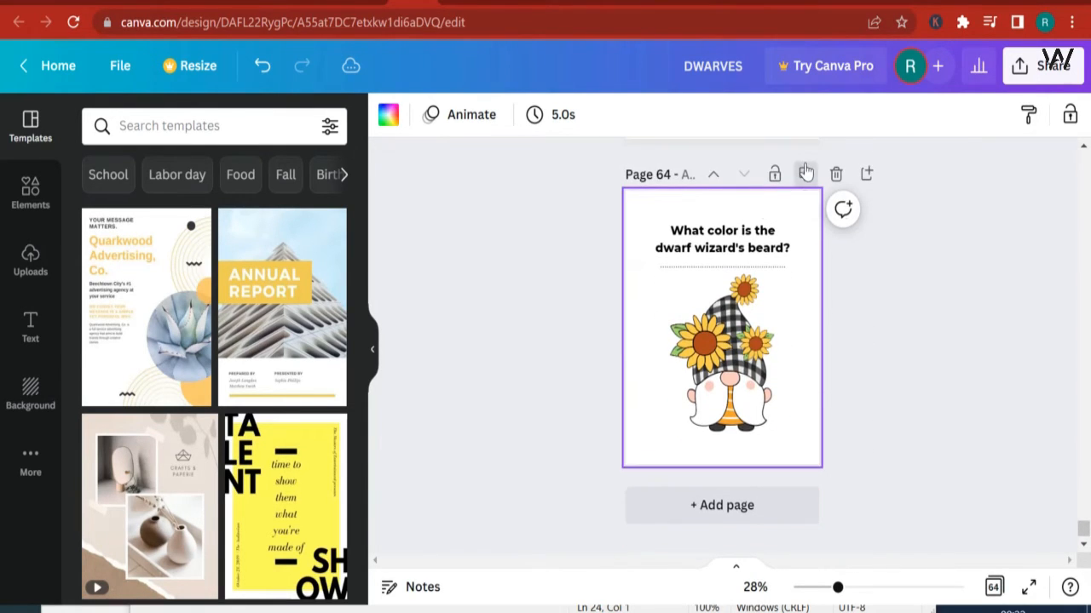
pyautogui.click(805, 174)
pyautogui.click(805, 174)
pyautogui.click(805, 173)
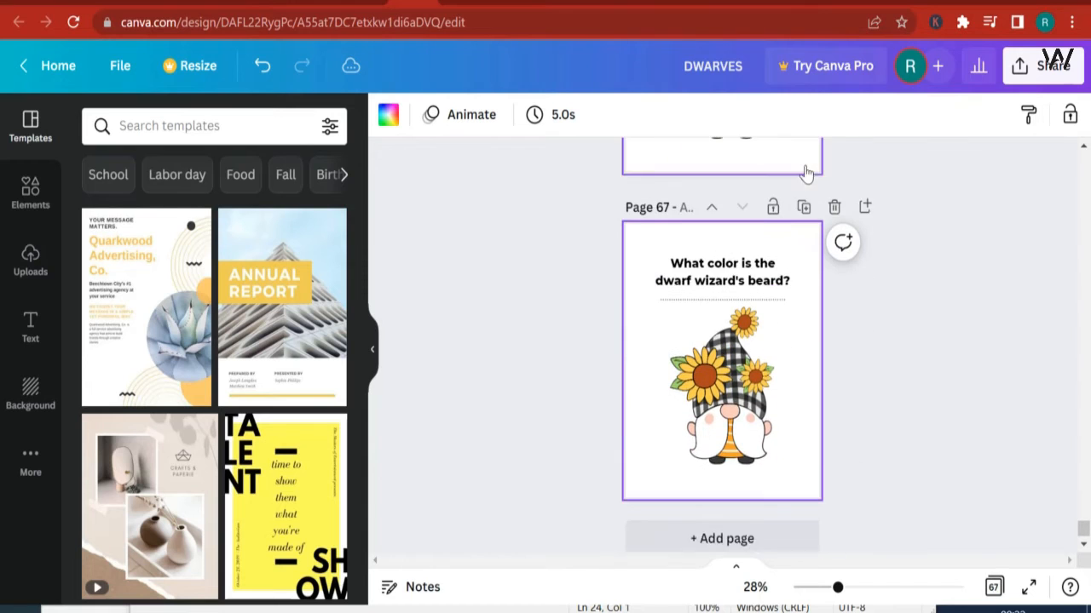
pyautogui.click(805, 176)
pyautogui.click(806, 176)
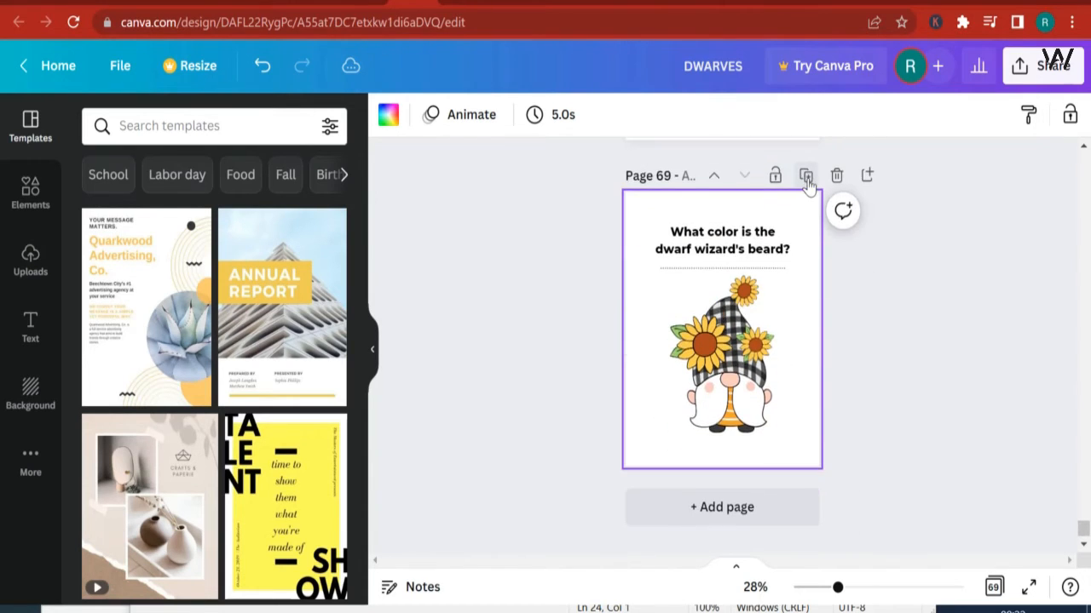
pyautogui.click(805, 177)
pyautogui.click(805, 176)
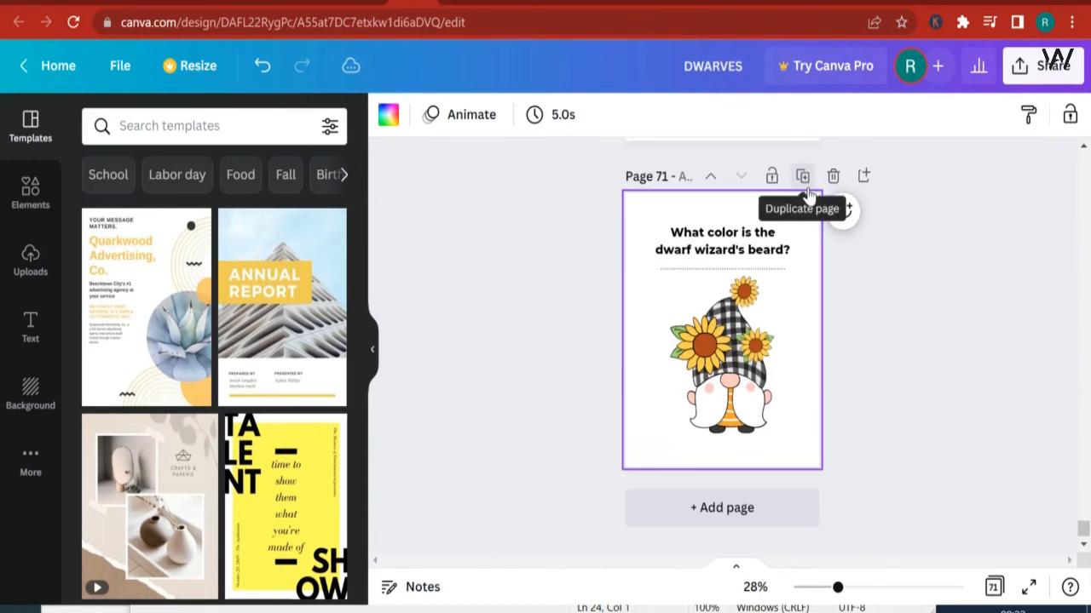
pyautogui.click(803, 179)
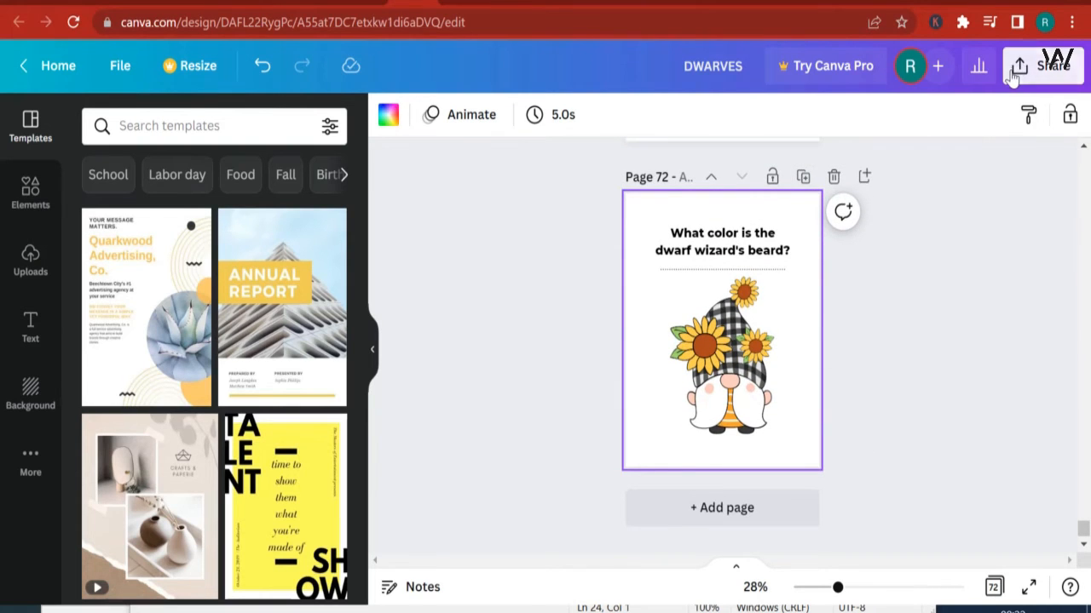
# Step: Download all 72 pages of the DWARVES design as a PDF Print file
pyautogui.click(1018, 68)
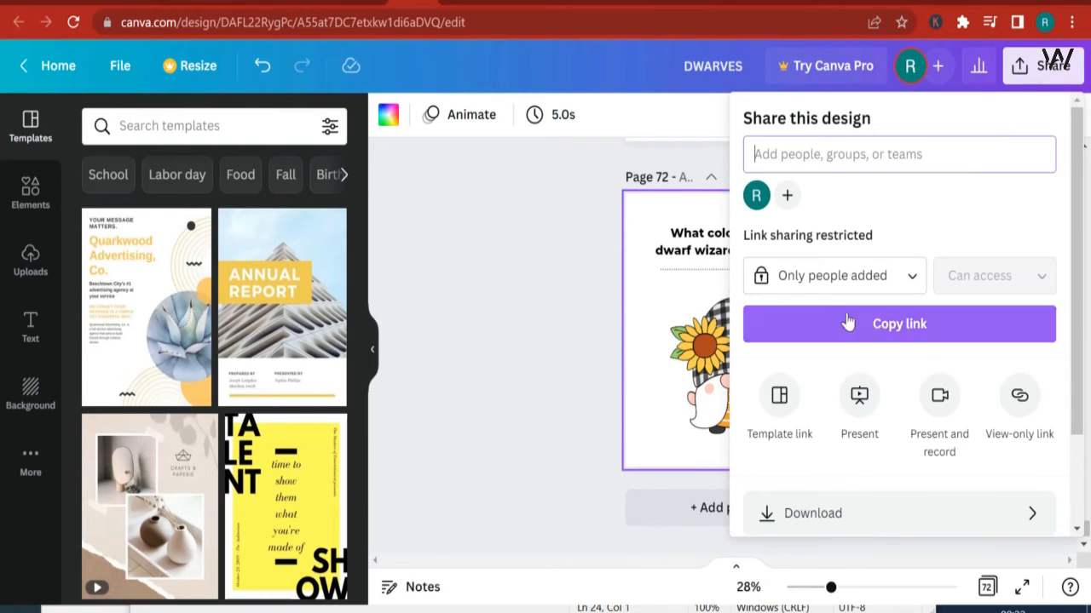
pyautogui.click(816, 515)
pyautogui.click(812, 202)
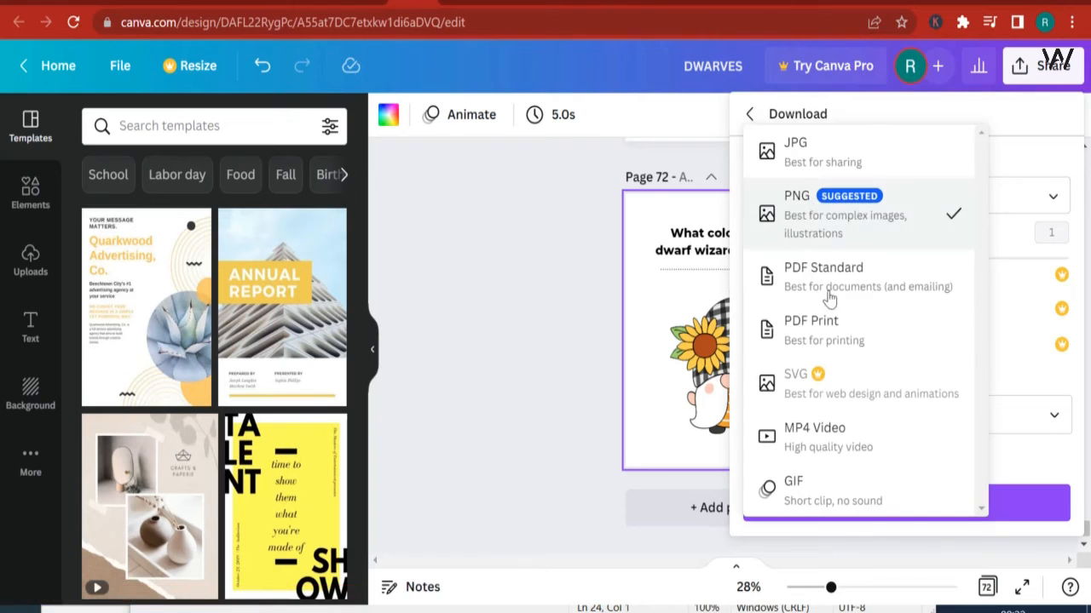
pyautogui.click(839, 338)
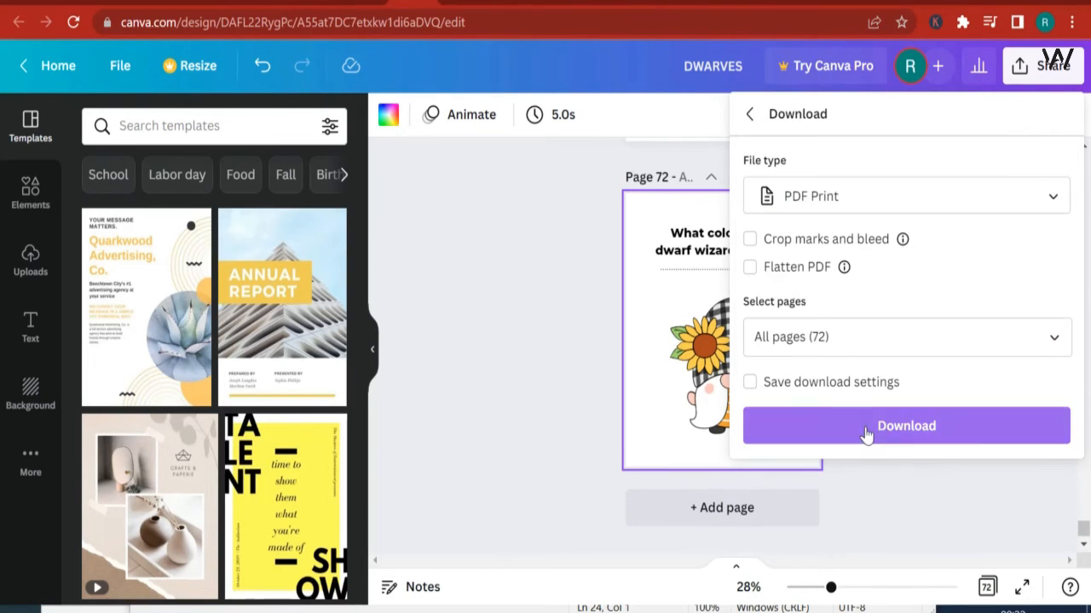
pyautogui.click(863, 426)
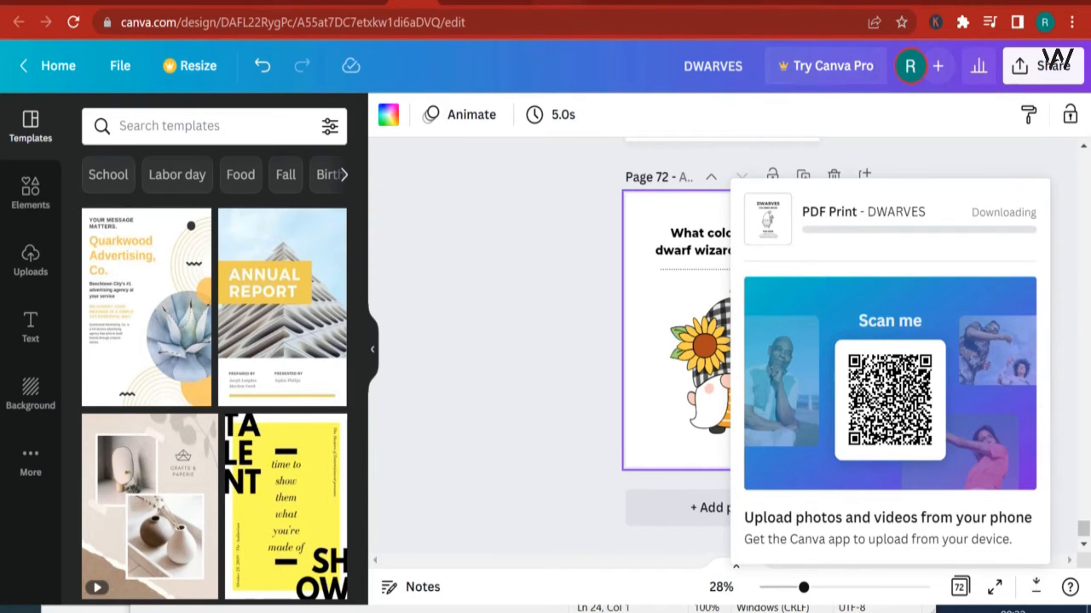
# Step: Switch to the Kindle Direct Publishing title setup and open the Paperback Content section of the book
pyautogui.click(528, 2)
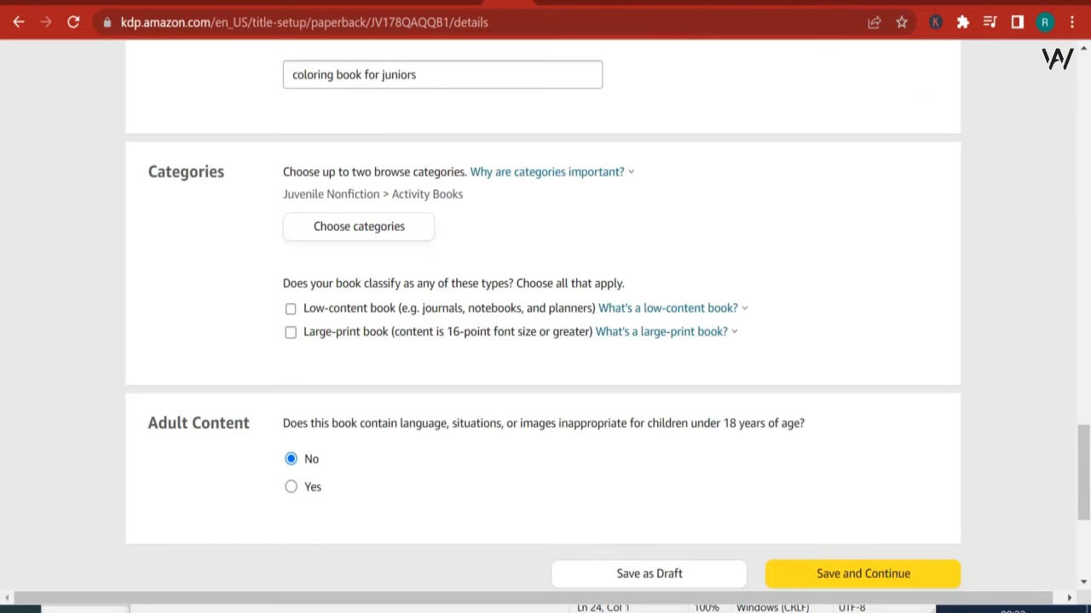
pyautogui.click(498, 5)
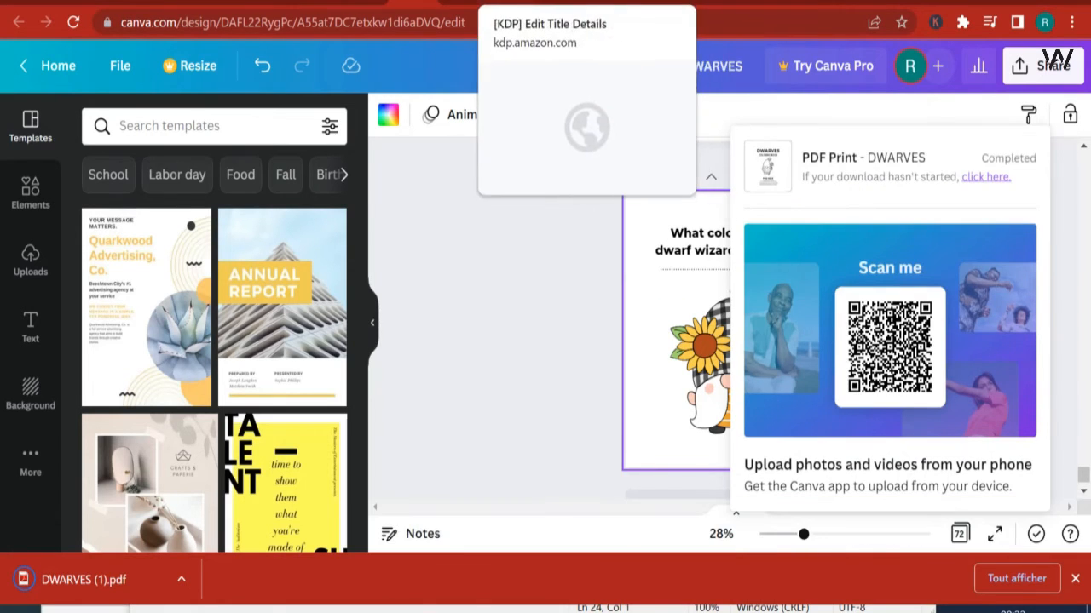
pyautogui.click(502, 4)
pyautogui.scroll(2, 580, 251)
pyautogui.scroll(15, 580, 251)
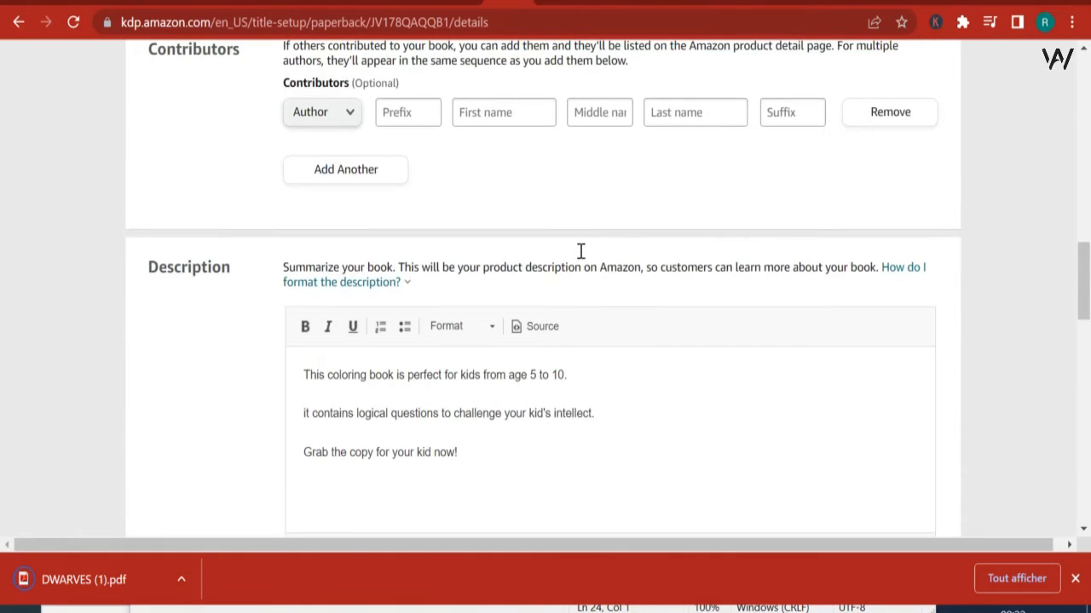
pyautogui.scroll(3, 516, 272)
pyautogui.click(501, 266)
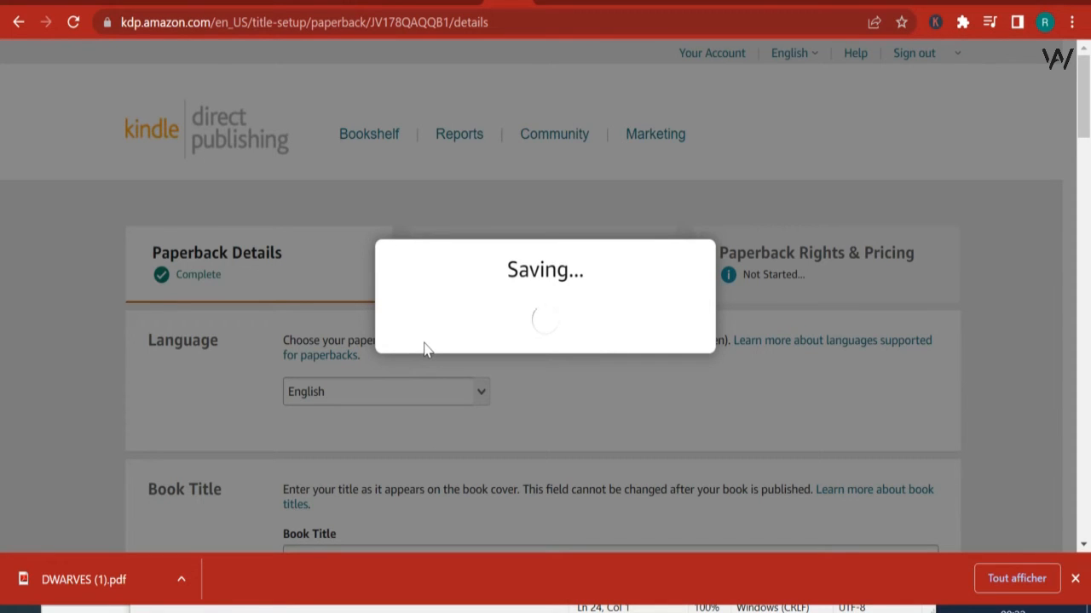
# Step: Upload DWARVES (1).pdf from the downloads folder as the new paperback manuscript
pyautogui.scroll(-12, 428, 348)
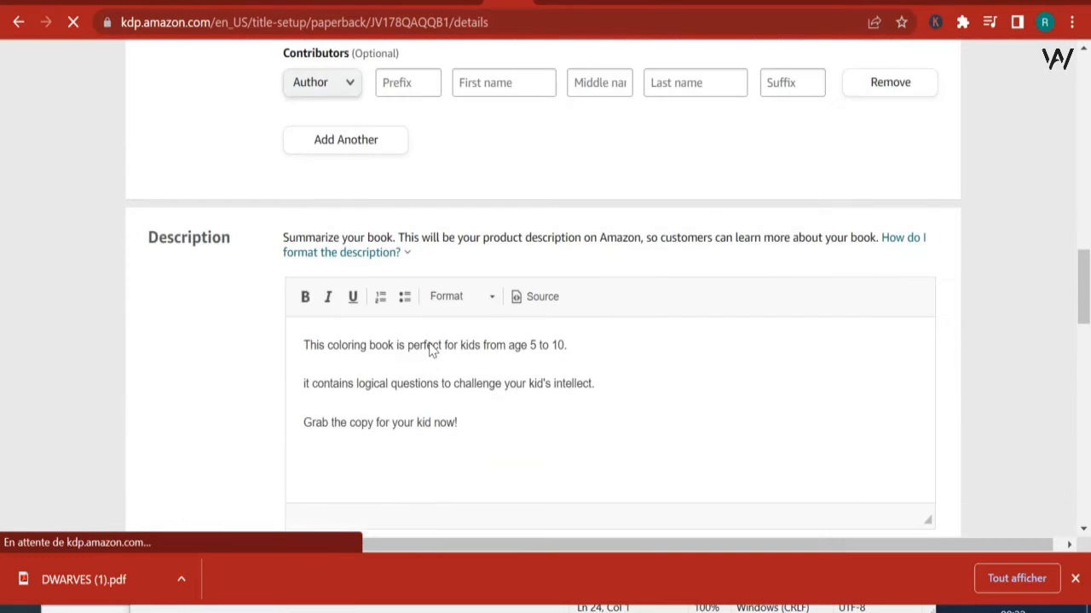
pyautogui.scroll(-10, 430, 350)
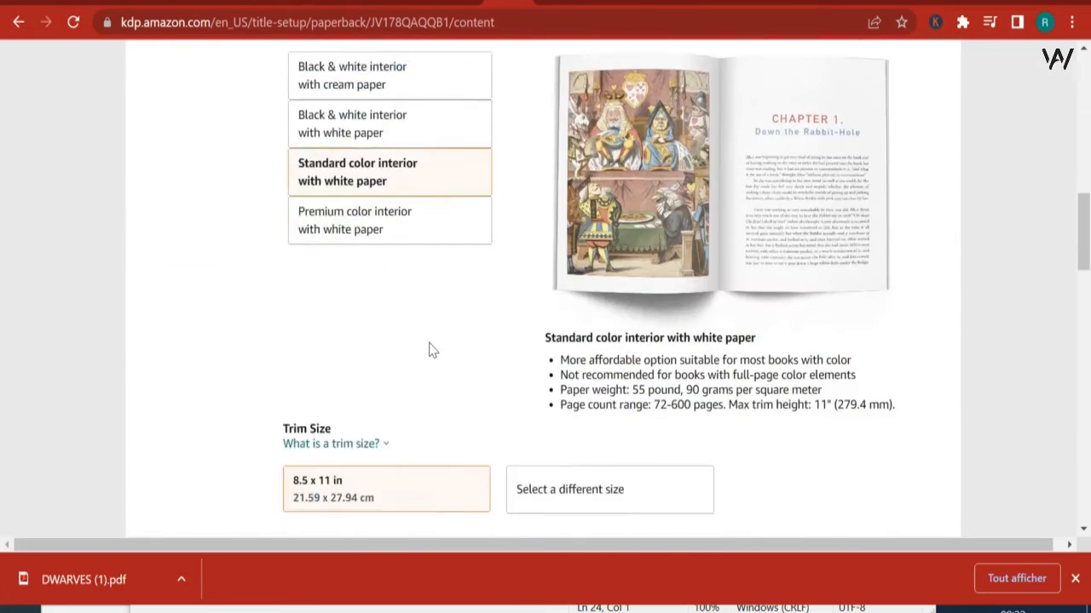
pyautogui.scroll(-8, 430, 349)
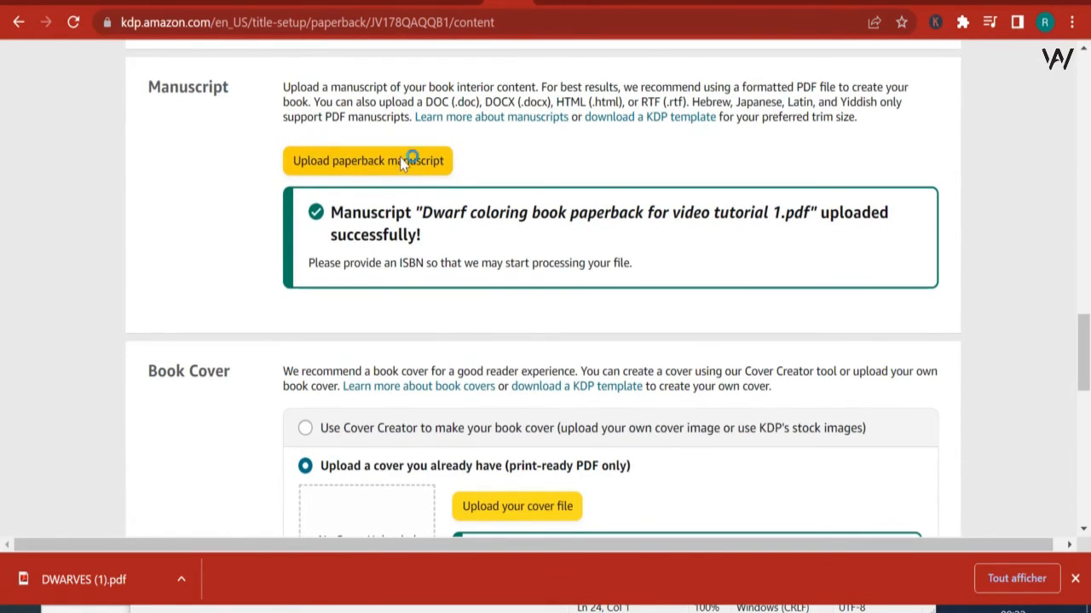
pyautogui.click(404, 164)
pyautogui.click(248, 131)
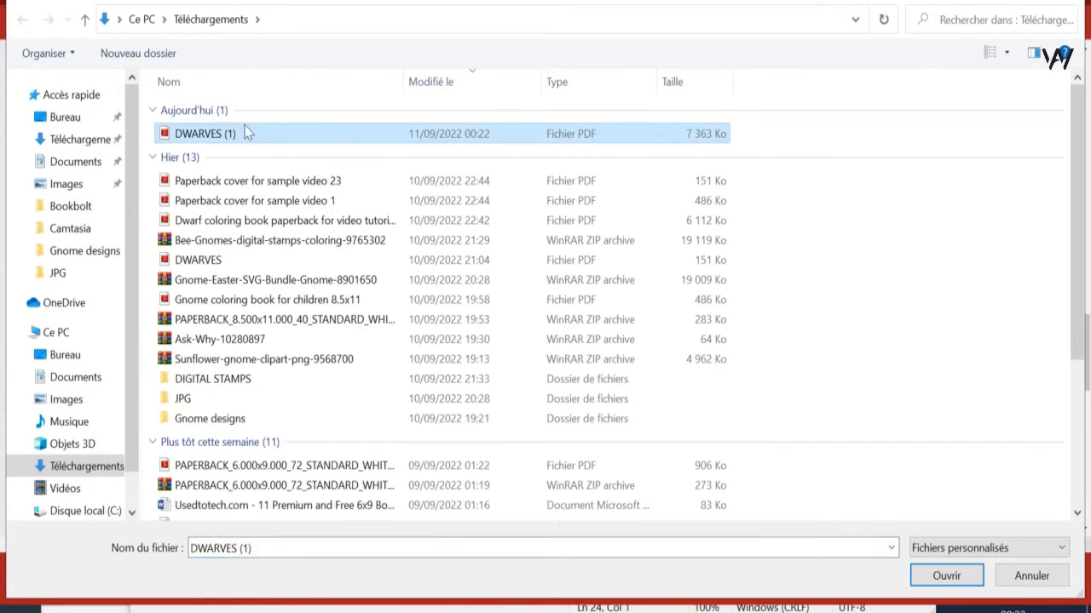
pyautogui.press('Return')
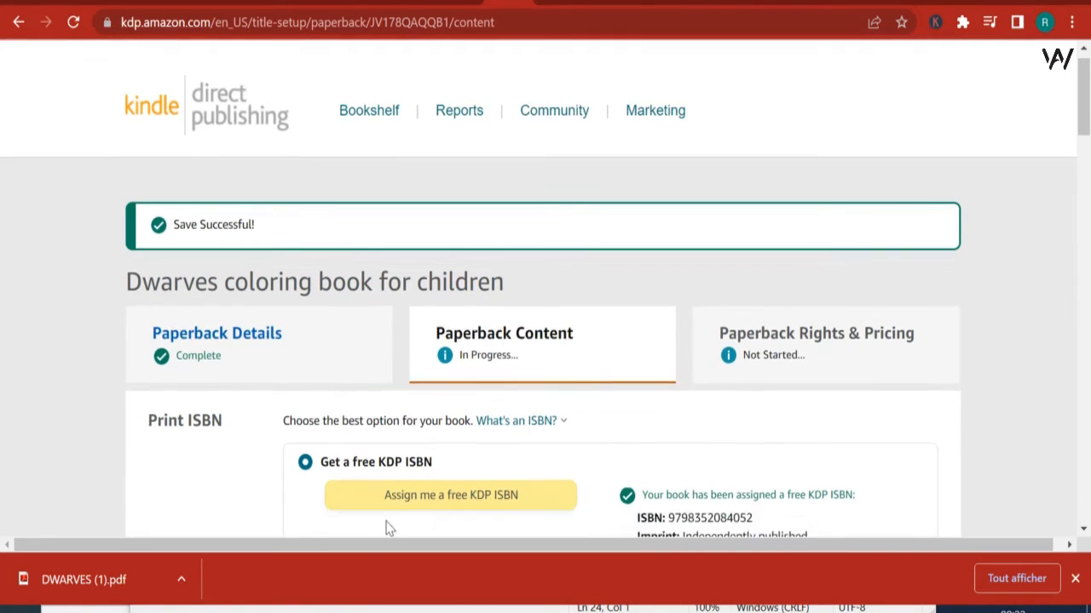
# Step: Check the upload and processing status of the manuscript and the book cover
pyautogui.scroll(-1, 467, 444)
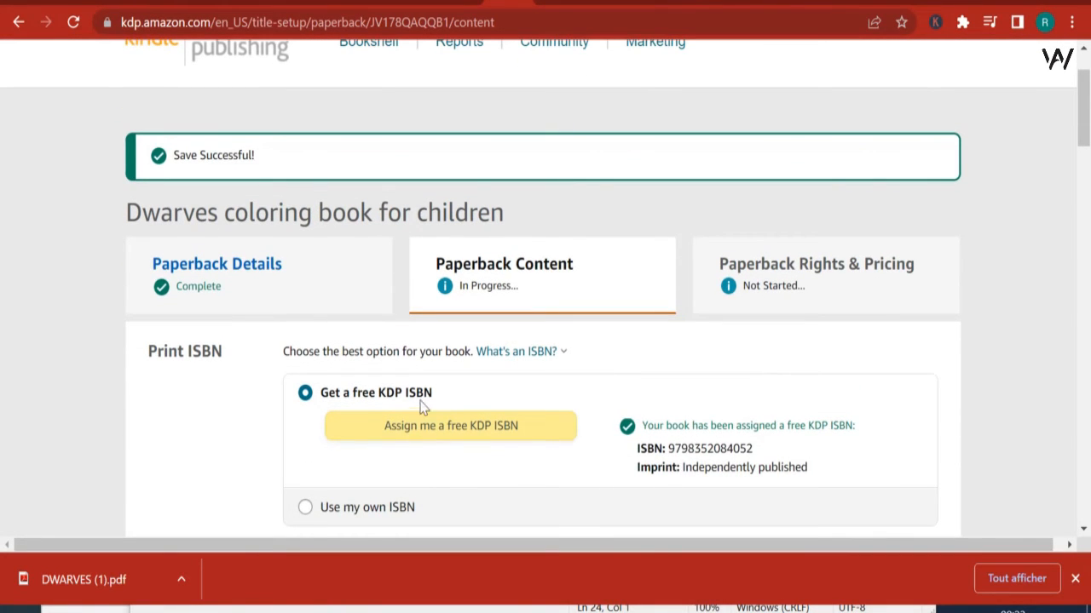
pyautogui.scroll(-15, 423, 407)
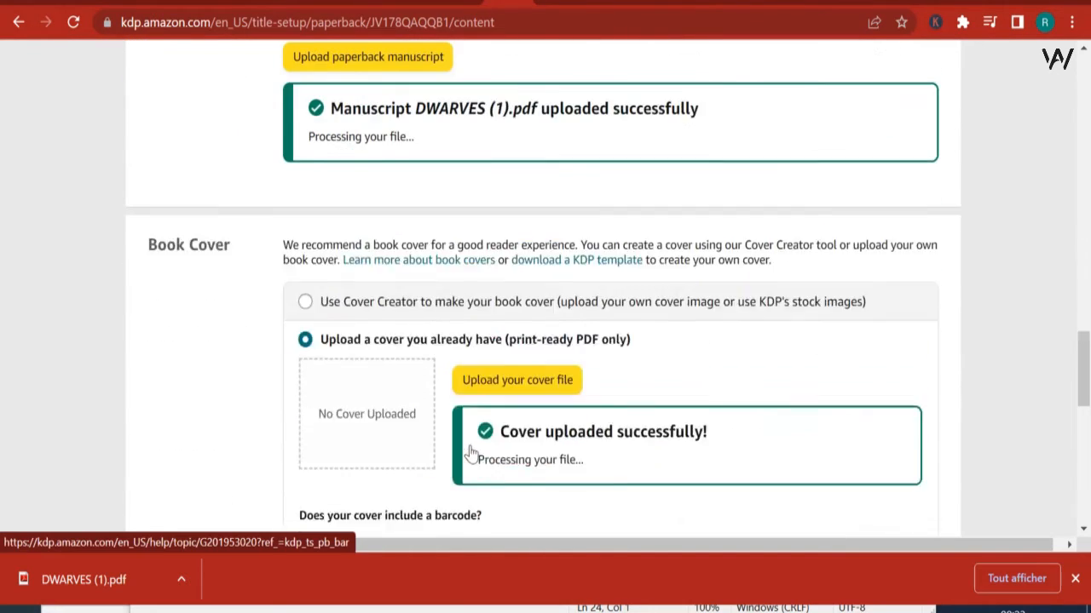
pyautogui.scroll(1, 470, 453)
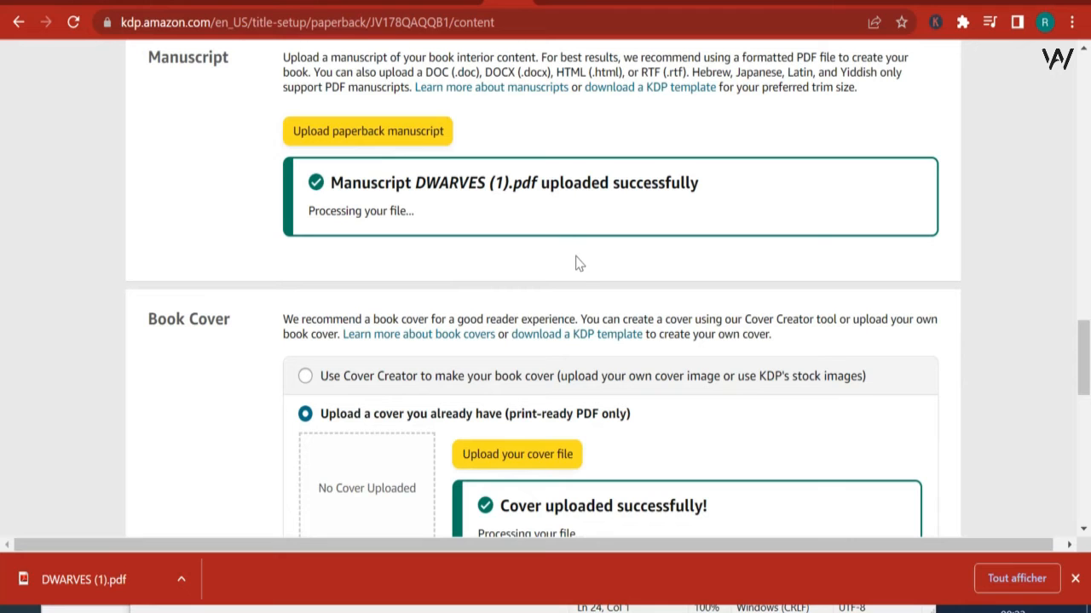
pyautogui.scroll(-1, 578, 292)
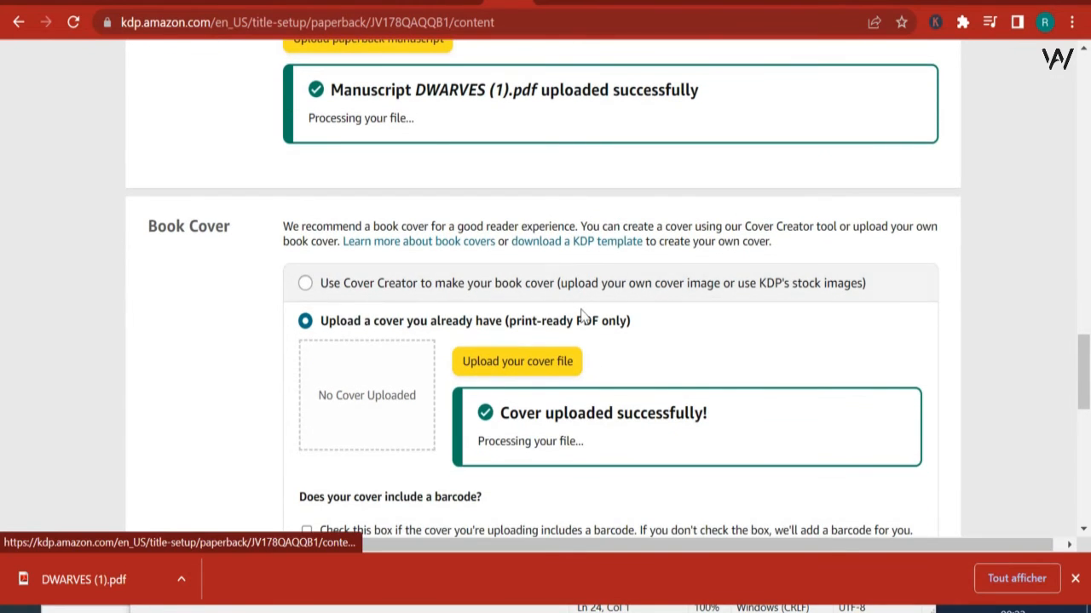
pyautogui.scroll(1, 579, 314)
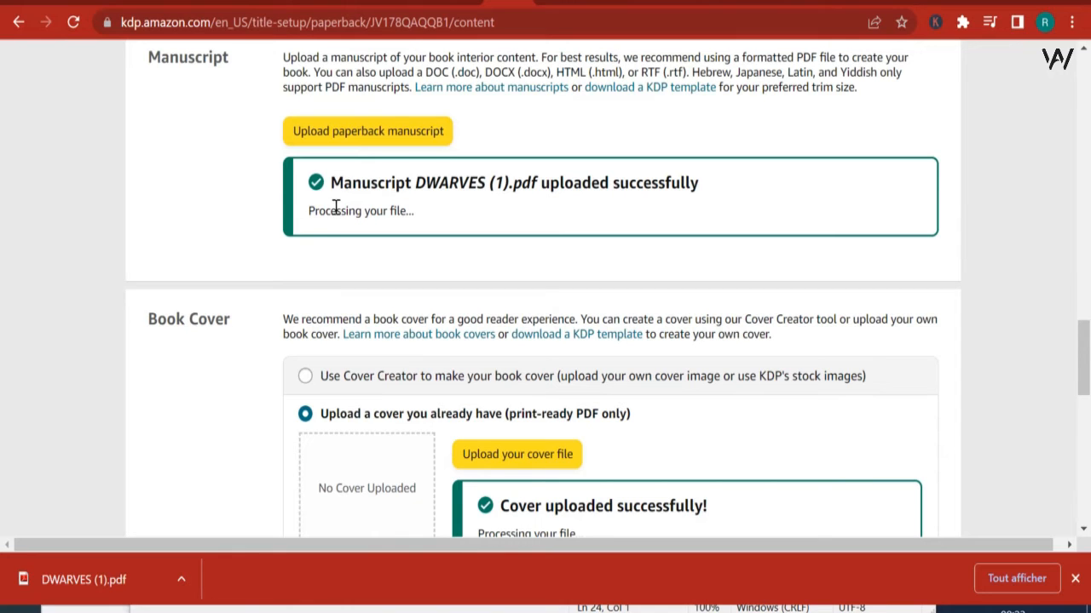
pyautogui.scroll(-2, 639, 289)
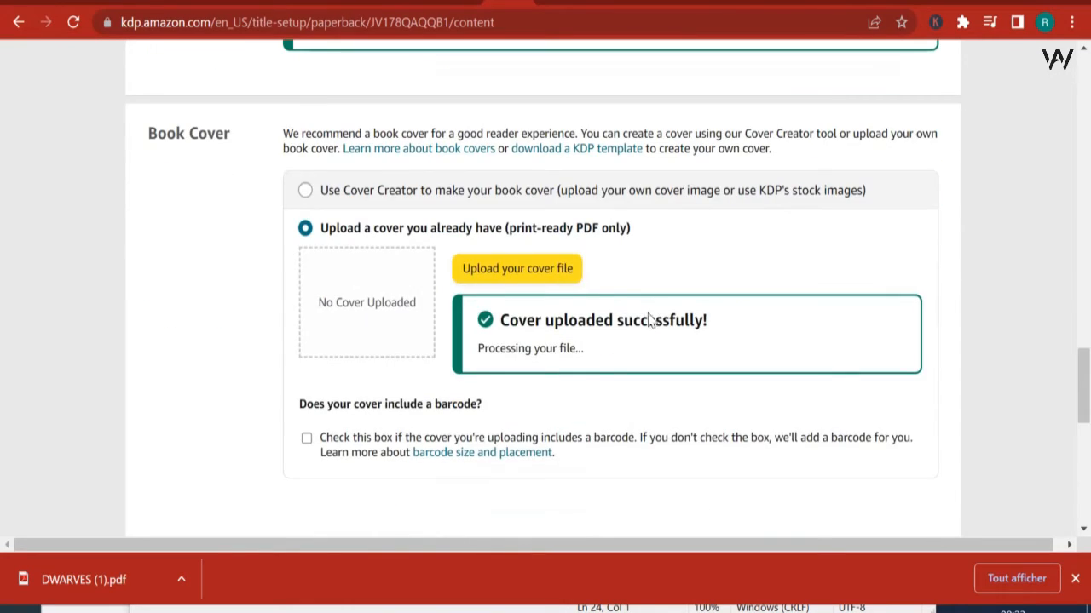
pyautogui.scroll(1, 597, 424)
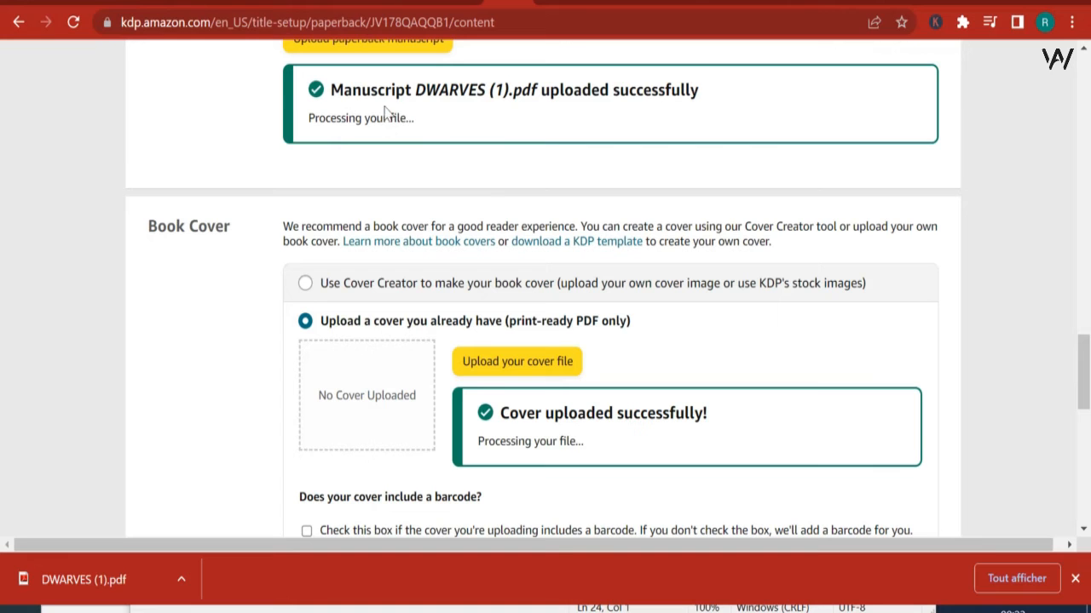
# Step: Launch the book previewer and continue past the small browser window warning
pyautogui.scroll(-4, 493, 211)
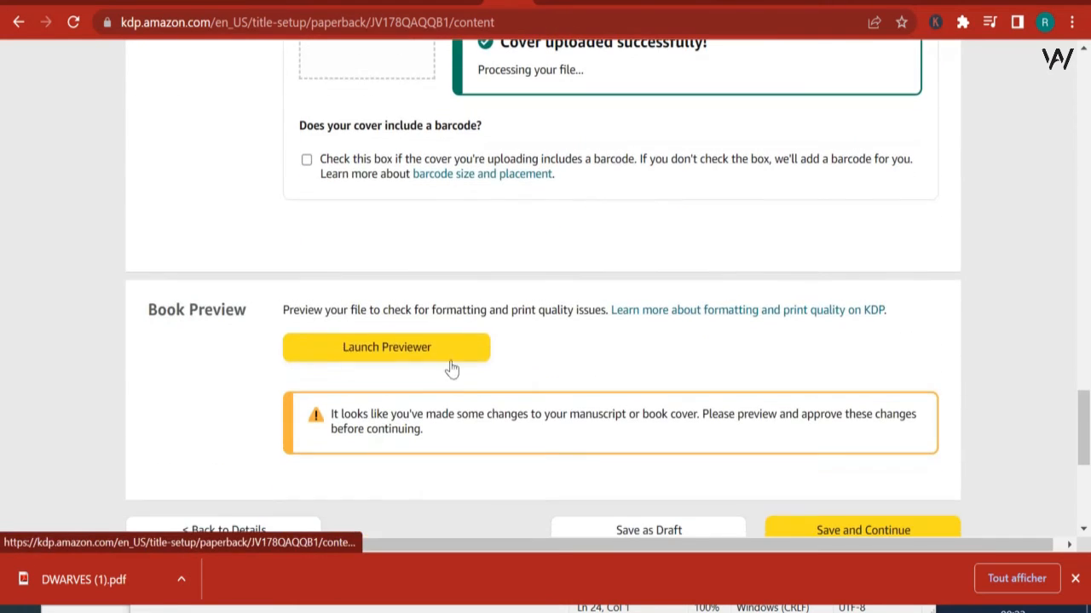
pyautogui.click(418, 355)
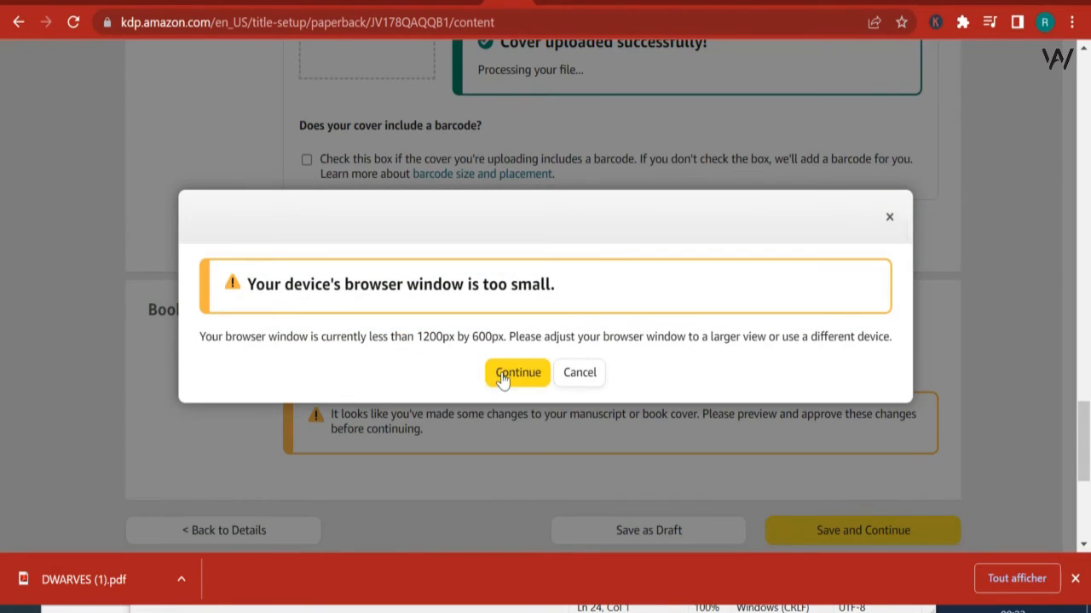
pyautogui.click(503, 377)
pyautogui.scroll(4, 612, 369)
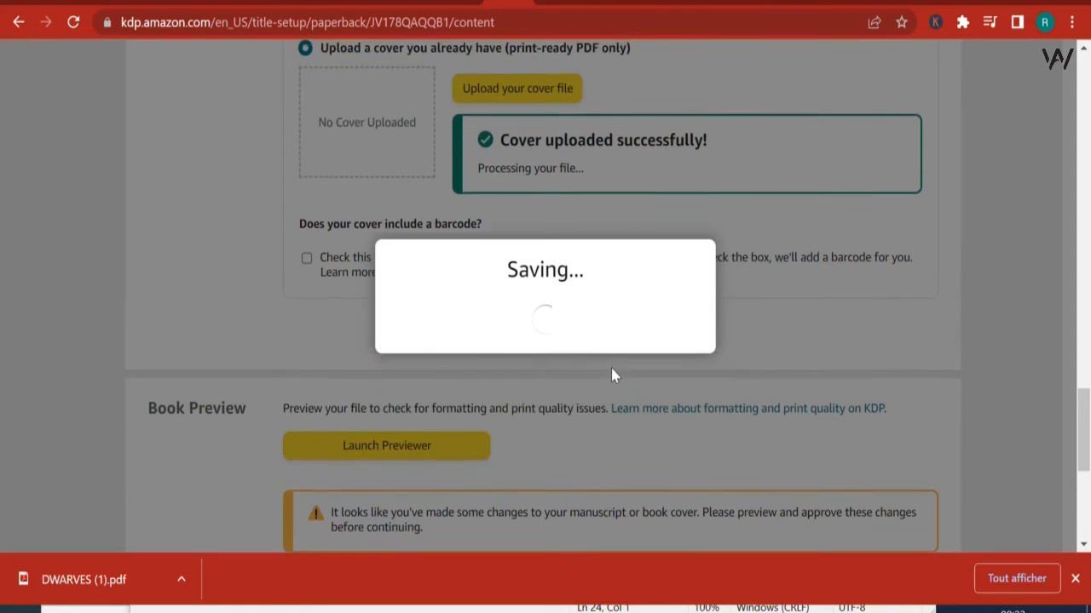
# Step: Switch to the Canva interior design, return to the Canva home page and start a custom-size design
pyautogui.scroll(-1, 610, 376)
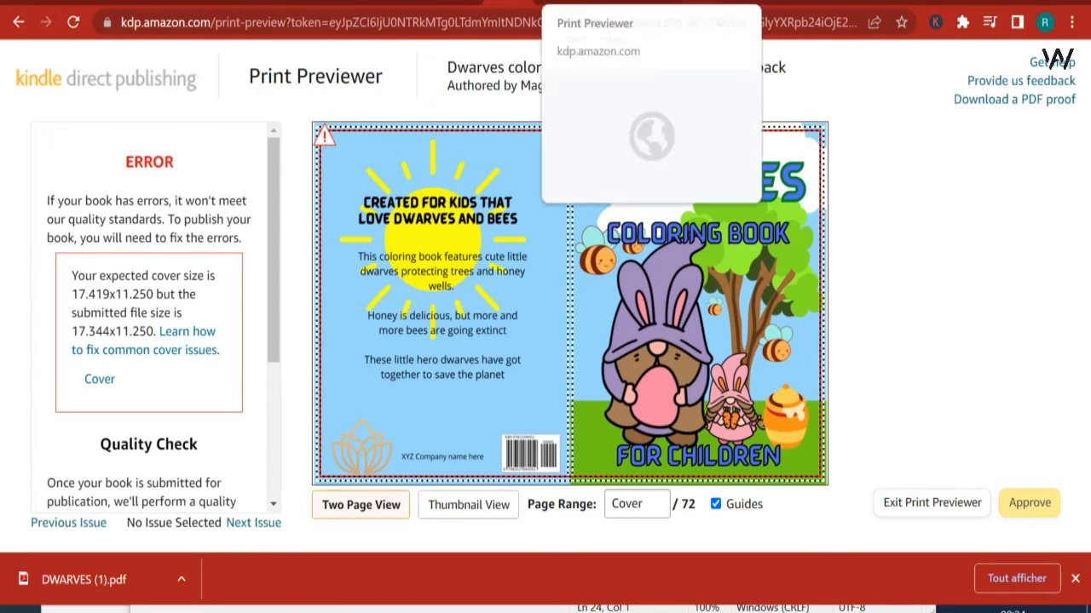
pyautogui.click(461, 3)
pyautogui.click(414, 3)
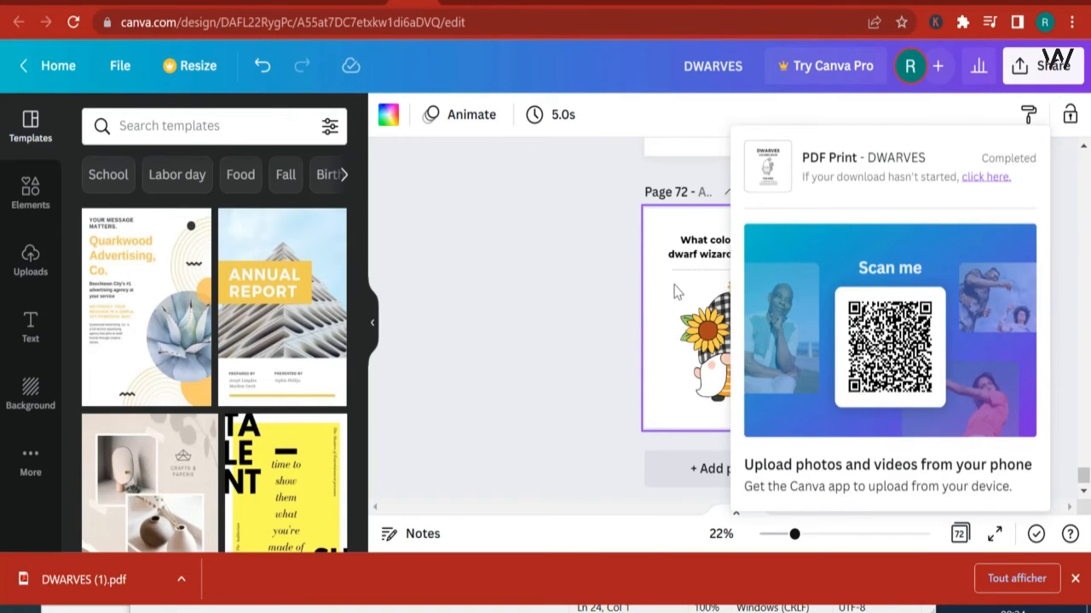
pyautogui.click(563, 282)
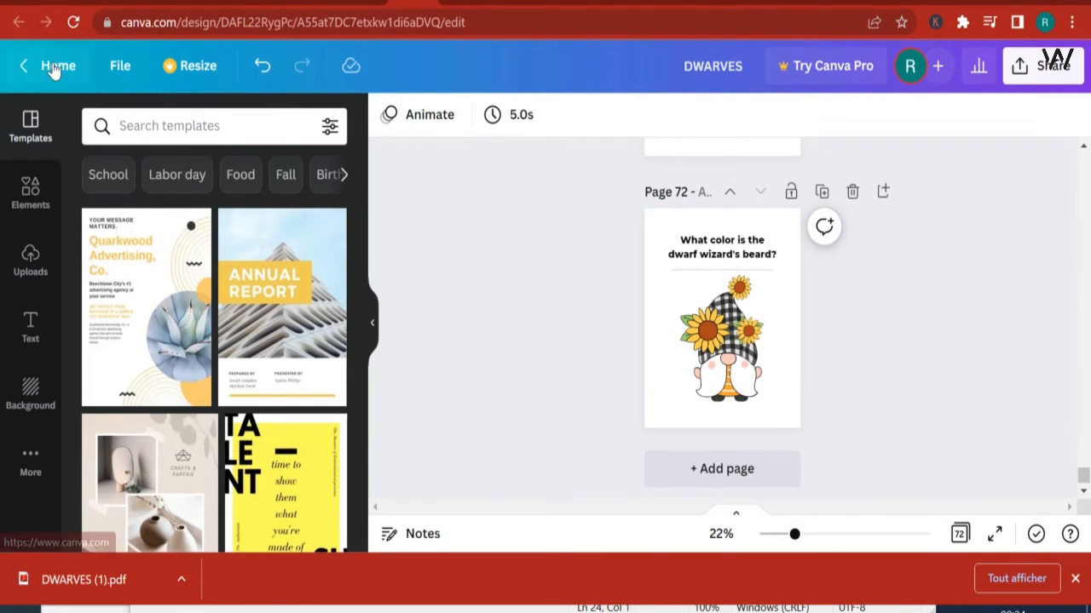
pyautogui.click(54, 67)
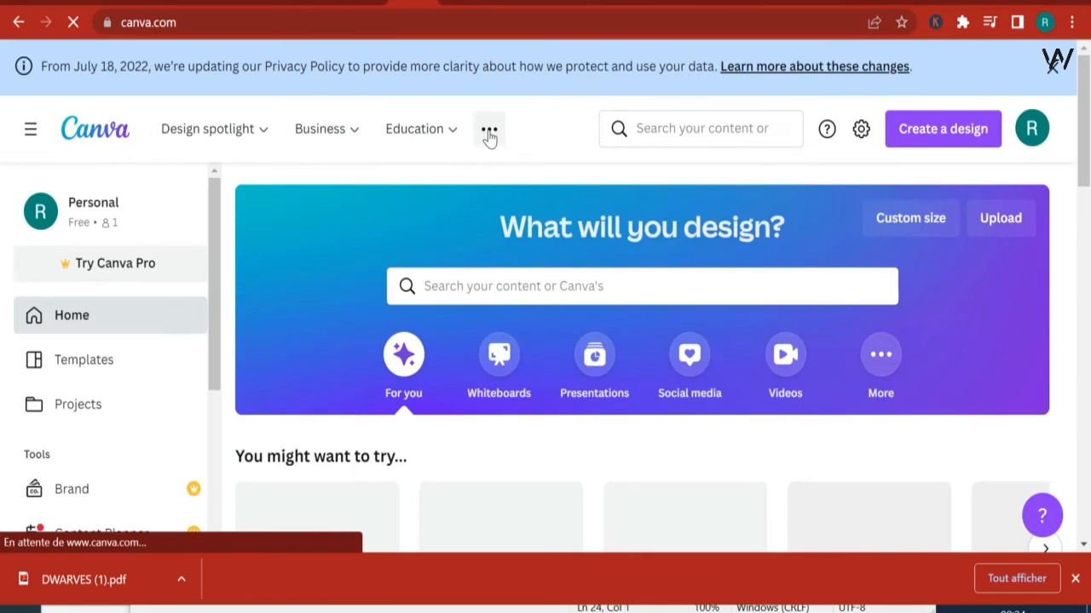
pyautogui.click(956, 134)
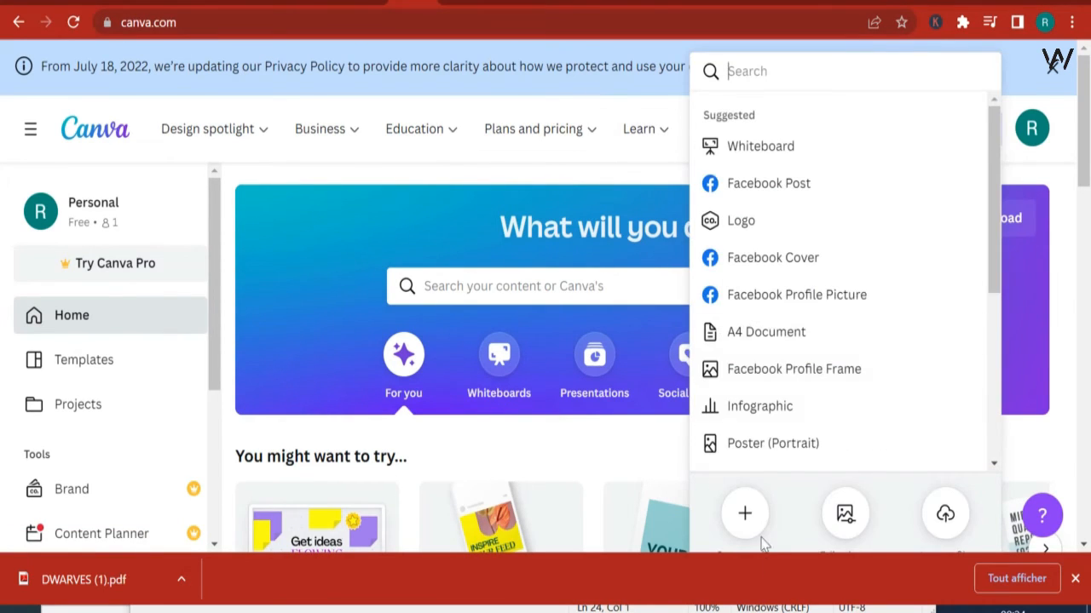
pyautogui.click(748, 516)
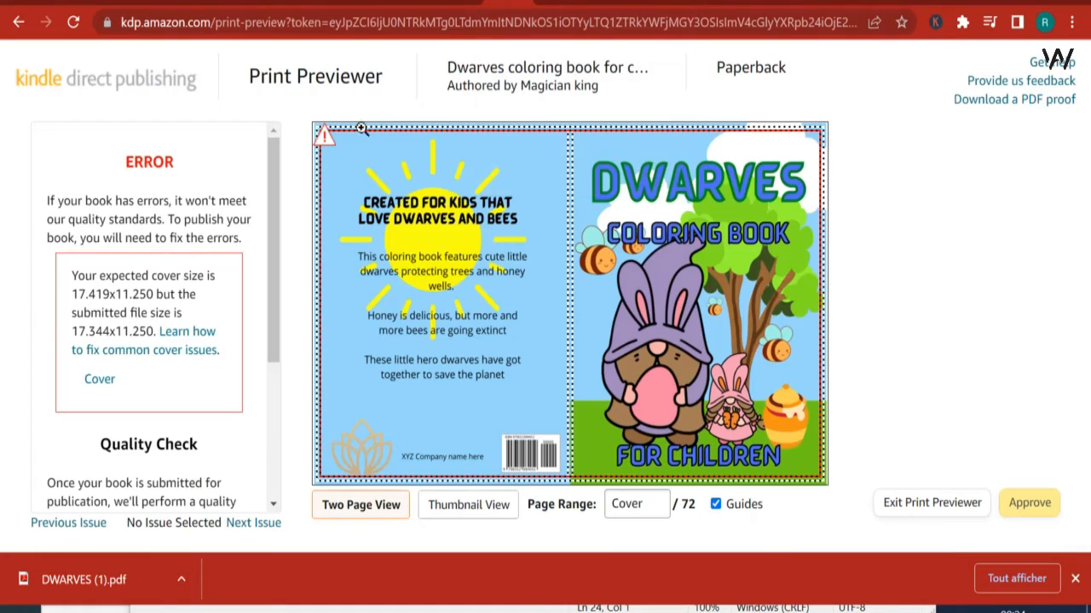
# Step: Check the submitted cover size in the print previewer's error message
pyautogui.doubleClick(92, 329)
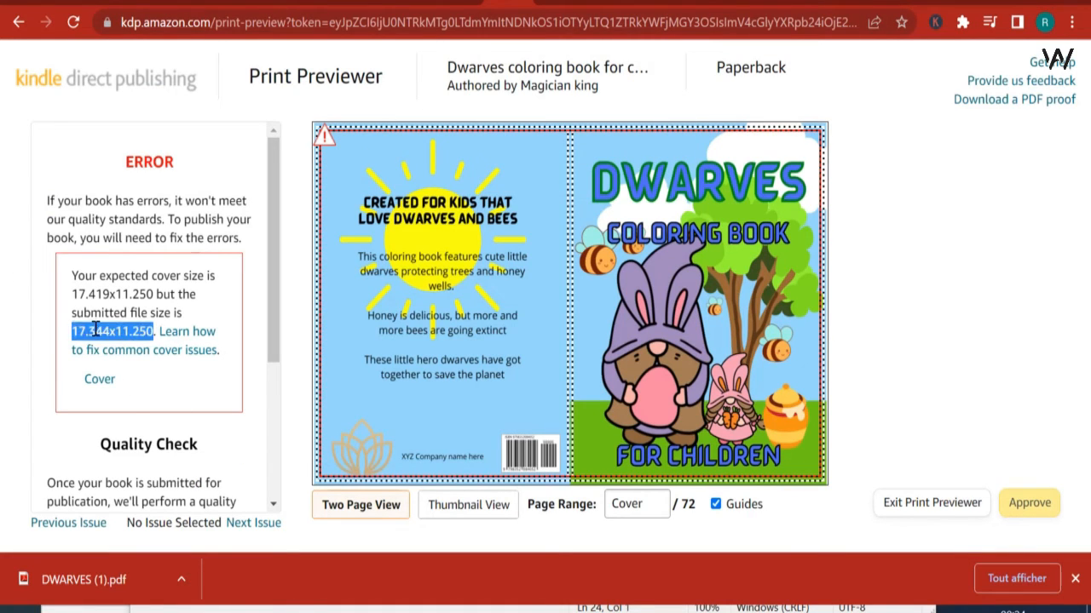
pyautogui.click(113, 329)
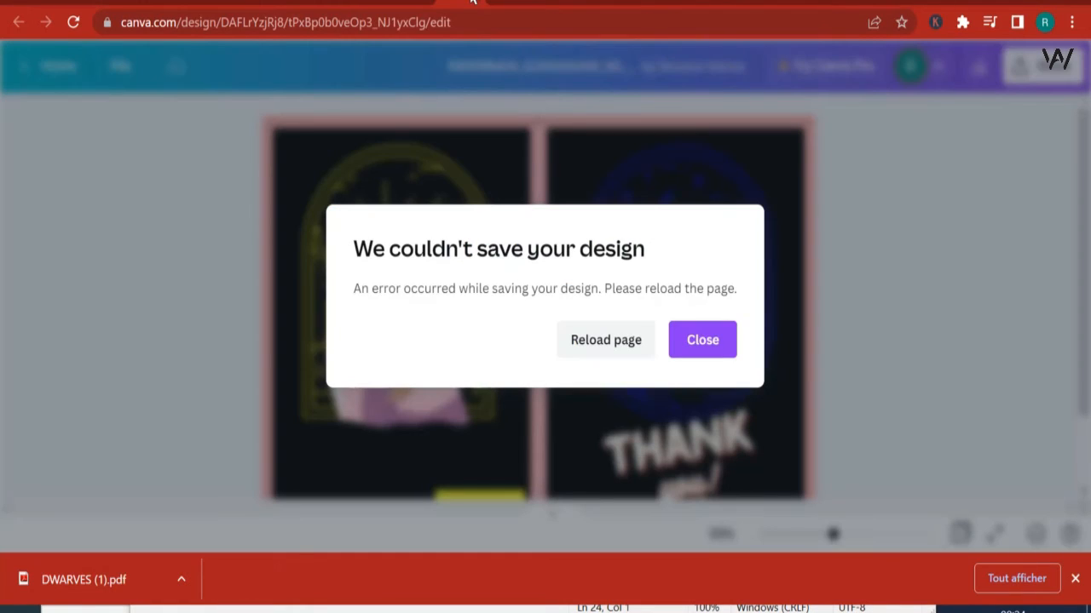
pyautogui.click(473, 3)
pyautogui.click(632, 144)
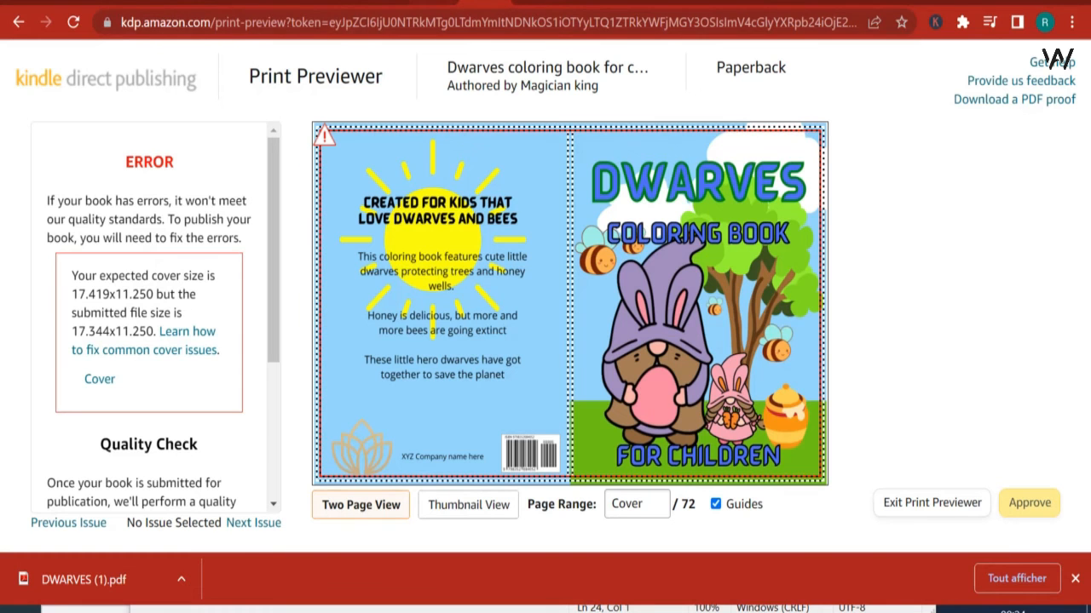
# Step: Return to the Canva home page, open the custom size form for a new design and dismiss the downloads bar
pyautogui.click(414, 3)
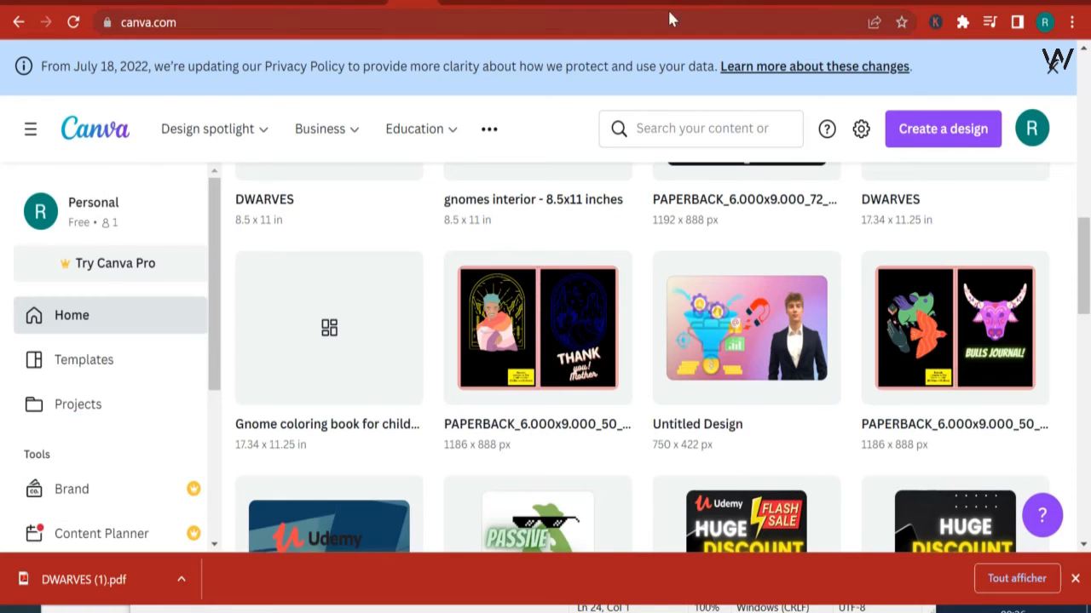
pyautogui.click(945, 140)
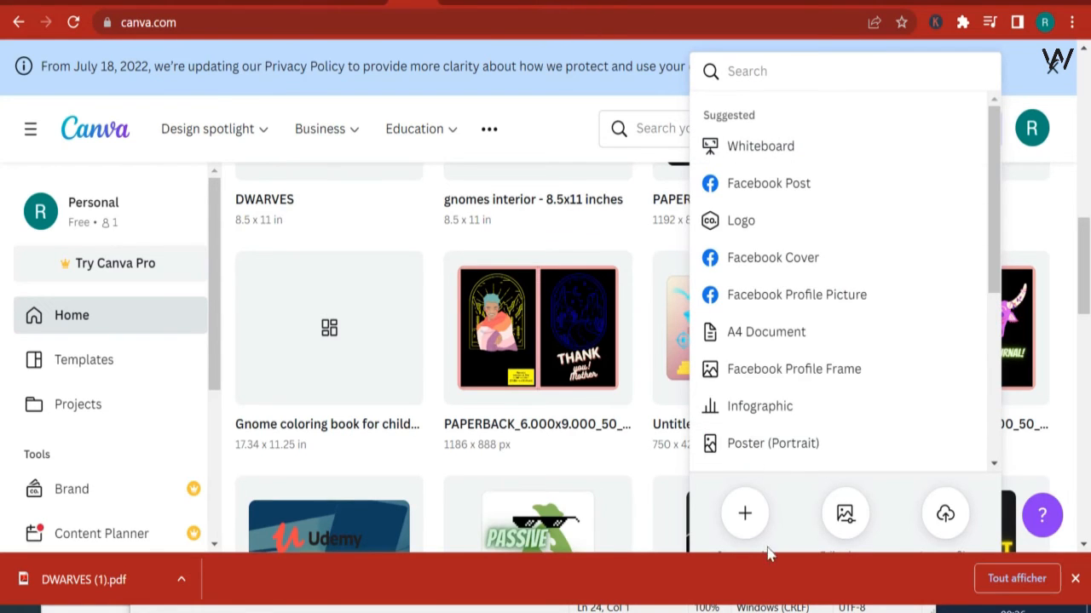
pyautogui.click(745, 513)
pyautogui.click(1075, 580)
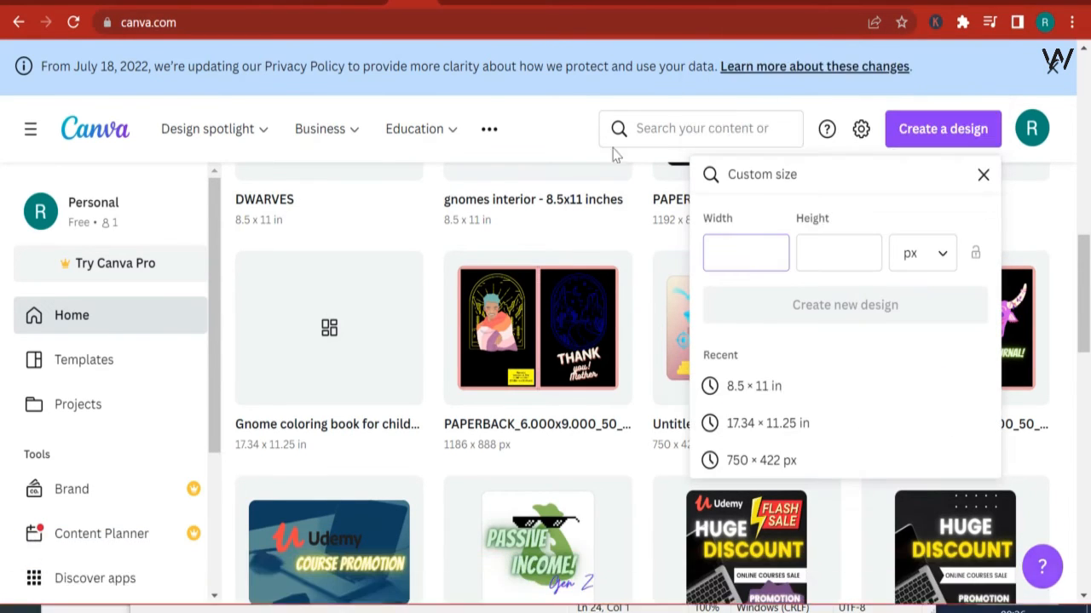
# Step: Copy the submitted cover width, 17.344, from the error message in the KDP print previewer
pyautogui.click(512, 3)
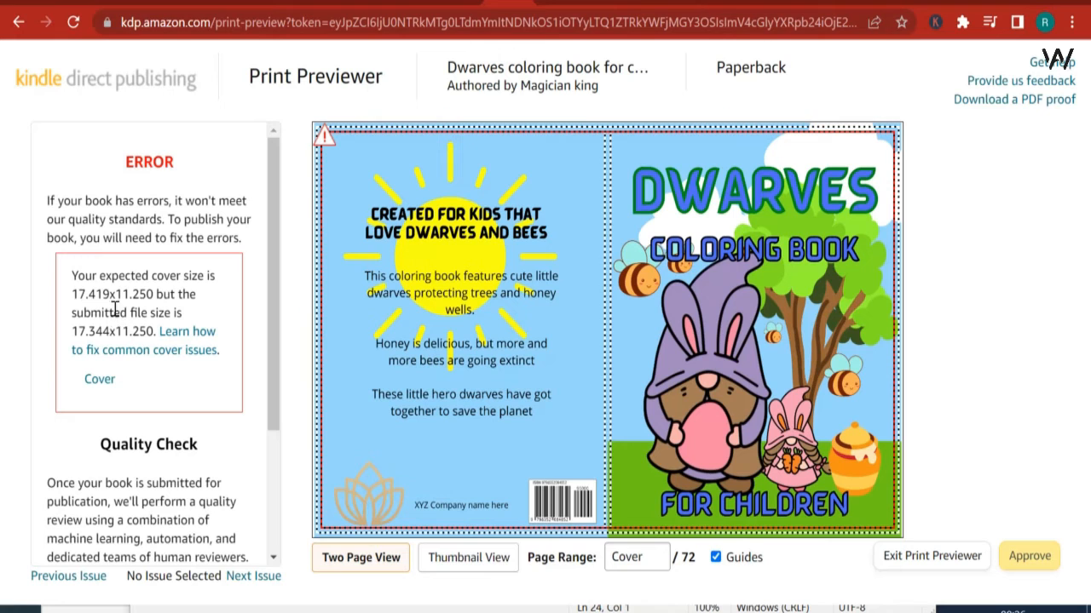
pyautogui.moveTo(111, 330); pyautogui.dragTo(72, 332)
pyautogui.hotkey('ctrl', 'c')
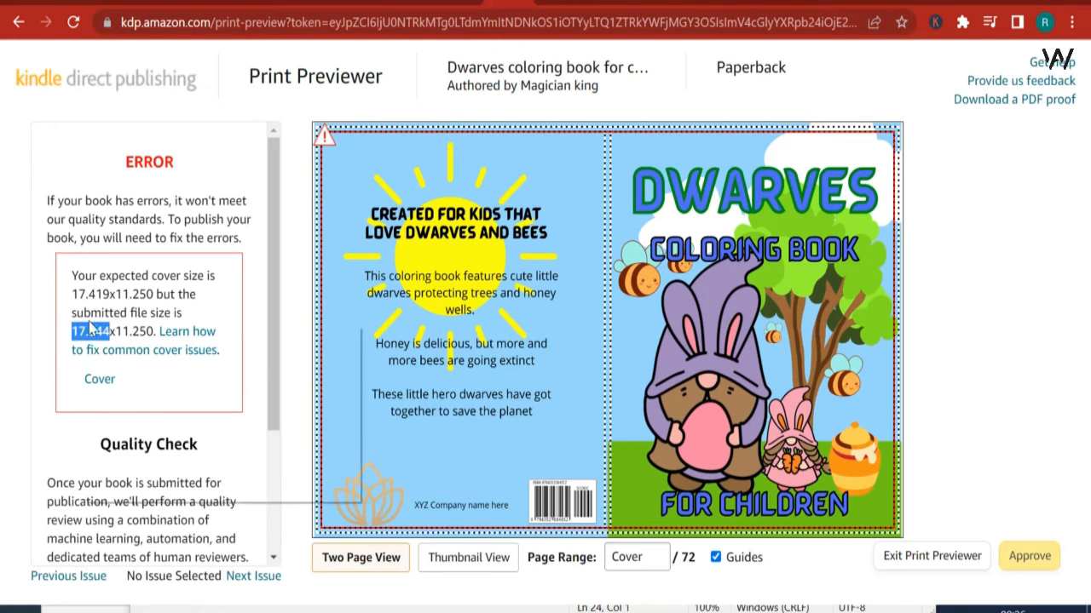
pyautogui.rightClick(162, 334)
pyautogui.click(182, 406)
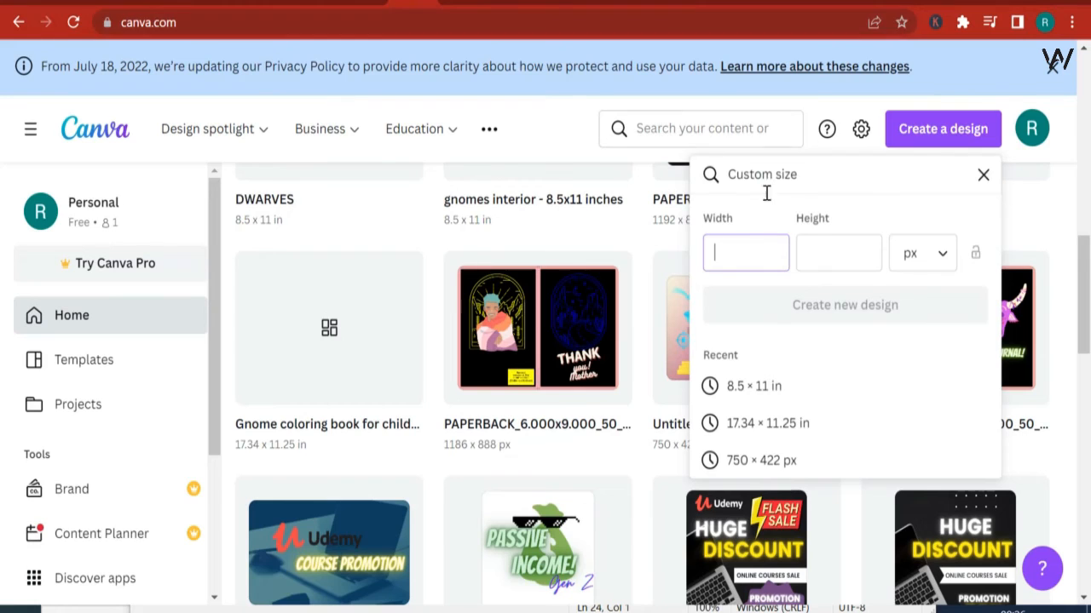
pyautogui.rightClick(753, 252)
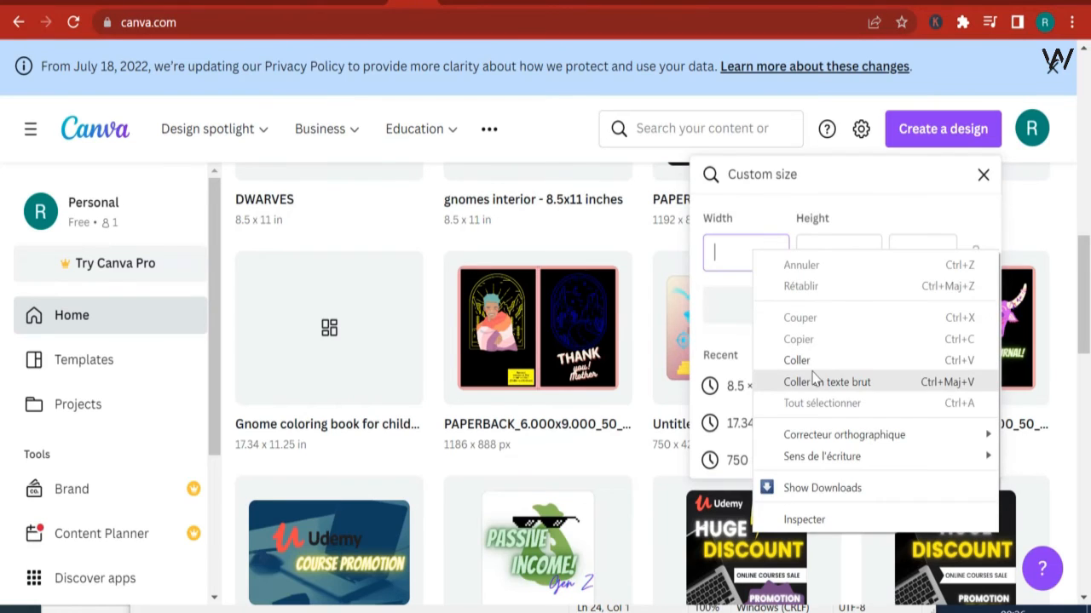
pyautogui.click(815, 358)
pyautogui.click(831, 255)
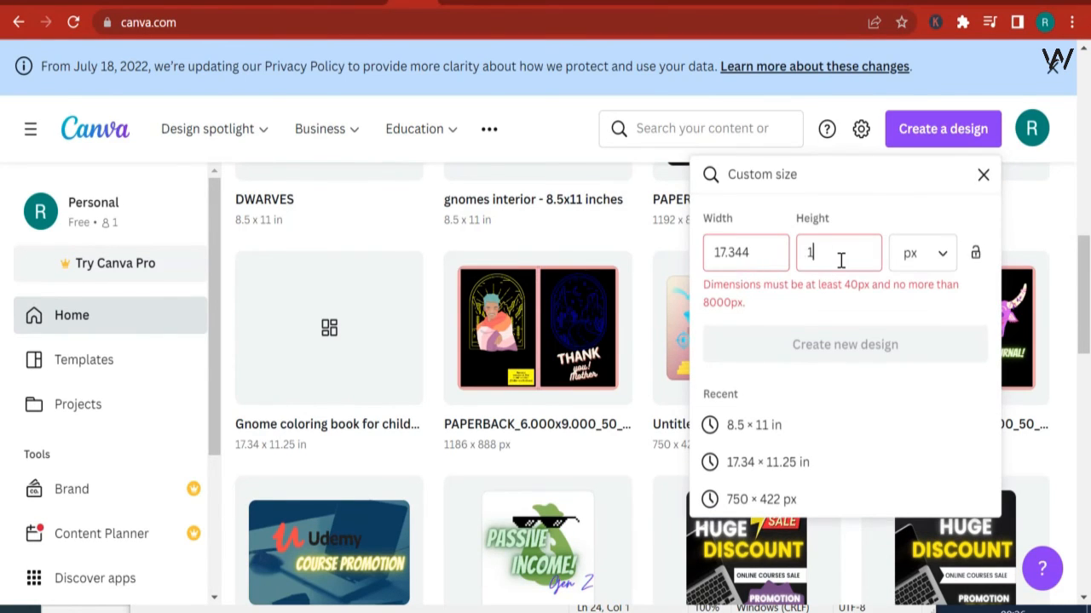
pyautogui.write('11.250')
pyautogui.click(950, 255)
pyautogui.doubleClick(749, 249)
pyautogui.hotkey('ctrl', 'c')
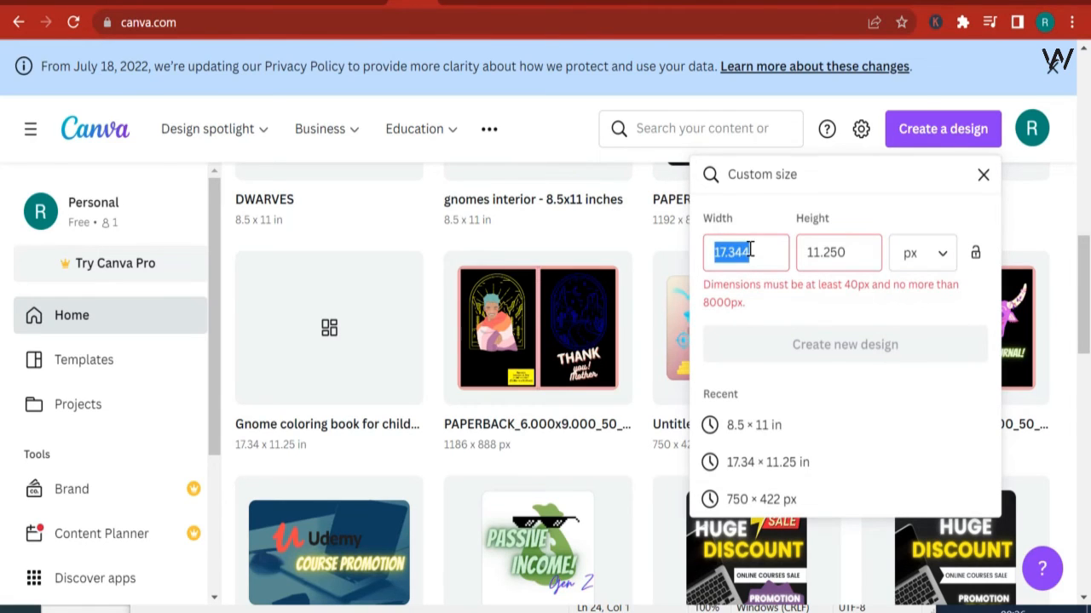
pyautogui.press('BackSpace')
pyautogui.doubleClick(852, 253)
pyautogui.press('BackSpace')
# Step: Create a new custom-size Canva design in inches, 17.344 wide by 11.25 high, using the copied width
pyautogui.click(920, 253)
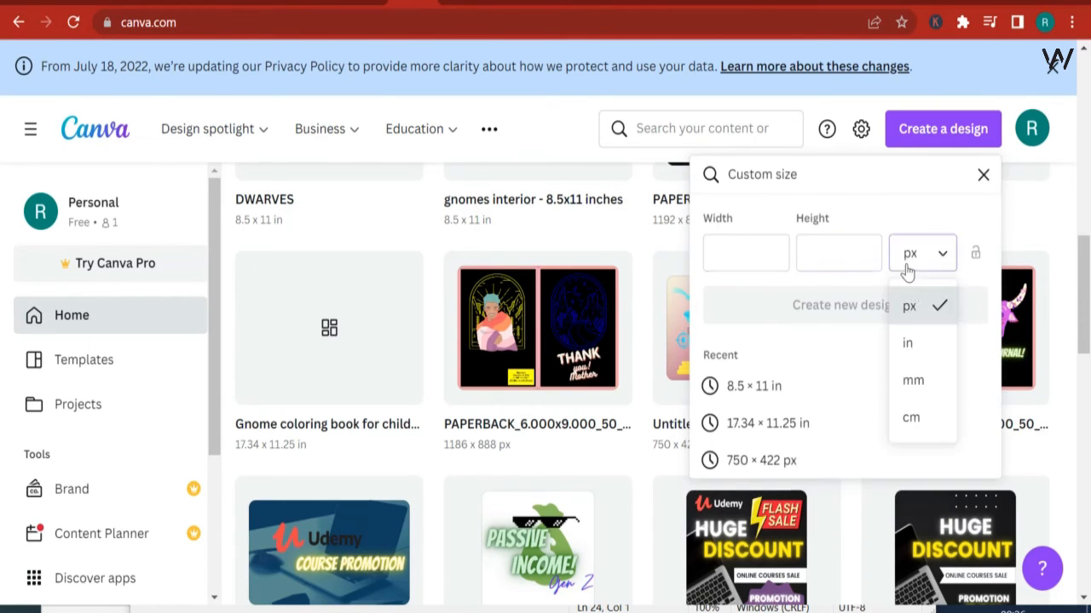
pyautogui.click(911, 344)
pyautogui.rightClick(736, 263)
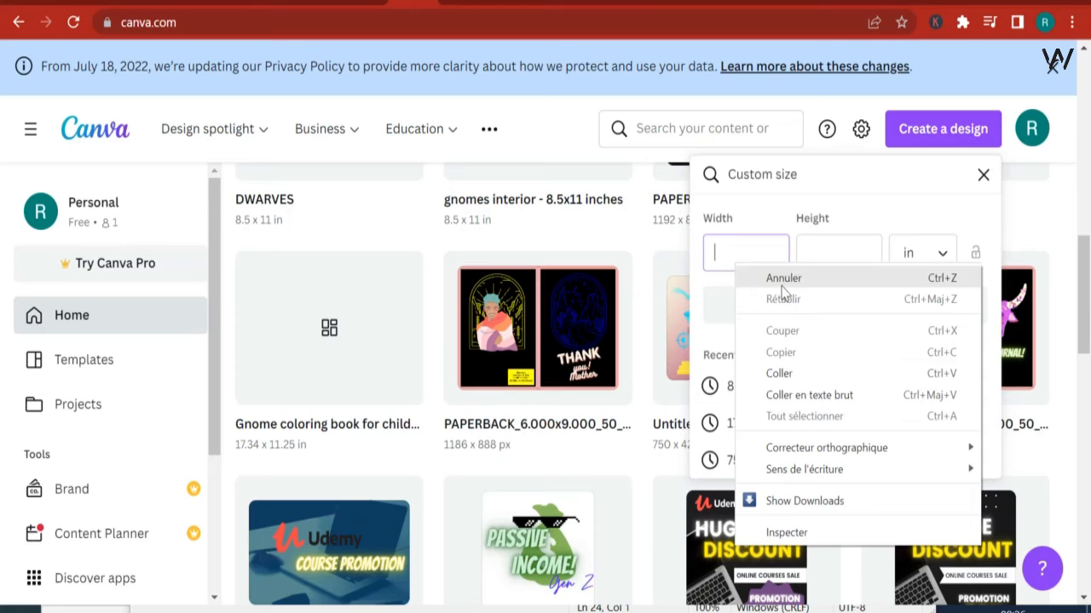
pyautogui.click(805, 377)
pyautogui.click(829, 262)
pyautogui.write('11')
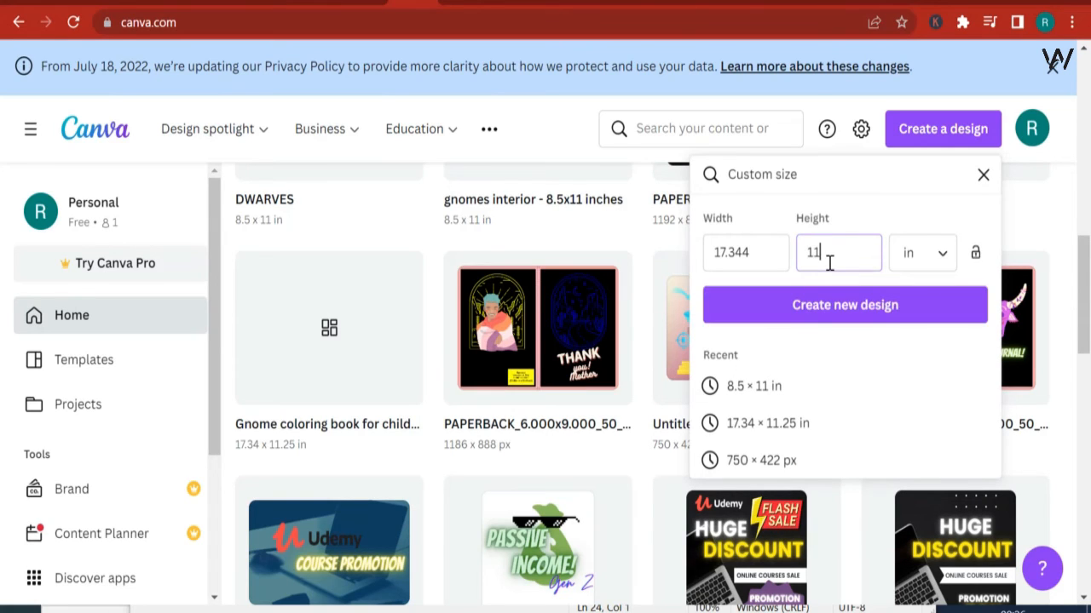
pyautogui.write('.25')
pyautogui.click(874, 306)
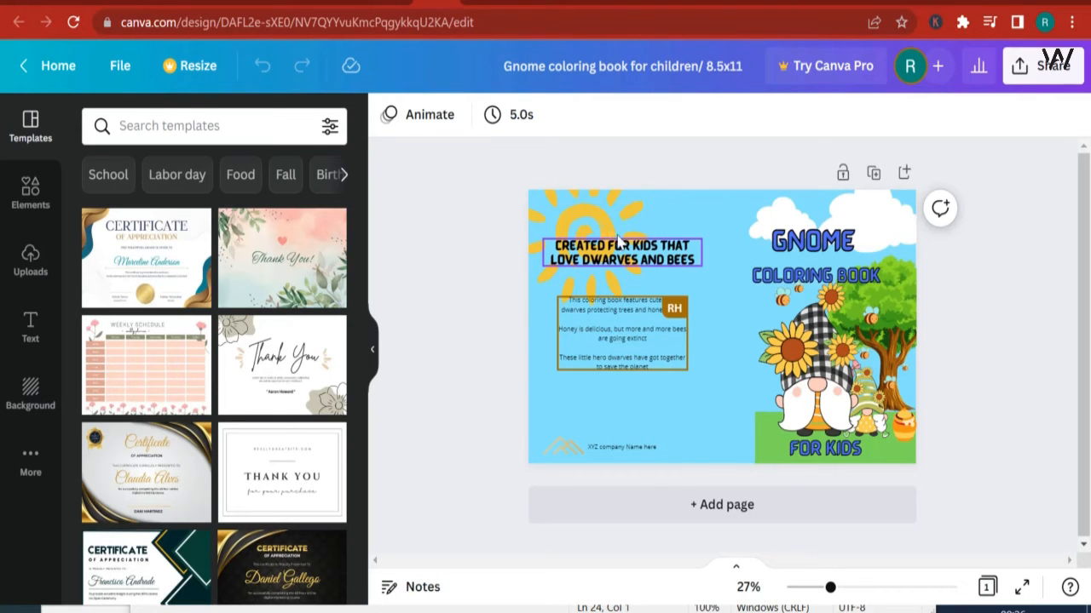
# Step: Copy all elements of the Gnome coloring book cover and paste them into the blank 17.344 × 11.25 in design
pyautogui.moveTo(481, 153); pyautogui.dragTo(955, 499)
pyautogui.rightClick(713, 286)
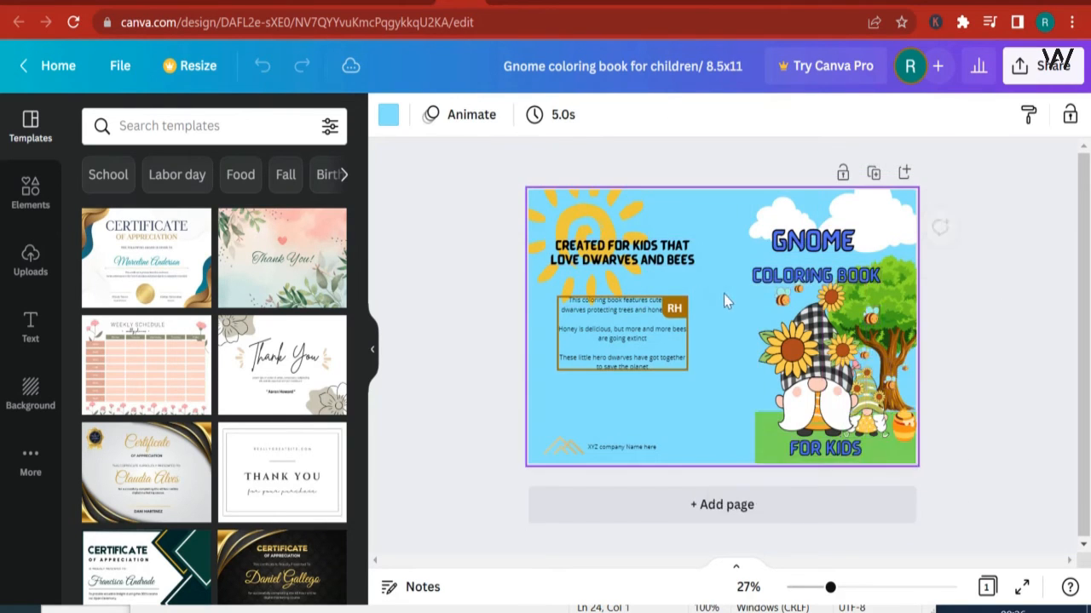
pyautogui.click(1018, 477)
pyautogui.moveTo(1015, 494); pyautogui.dragTo(465, 186)
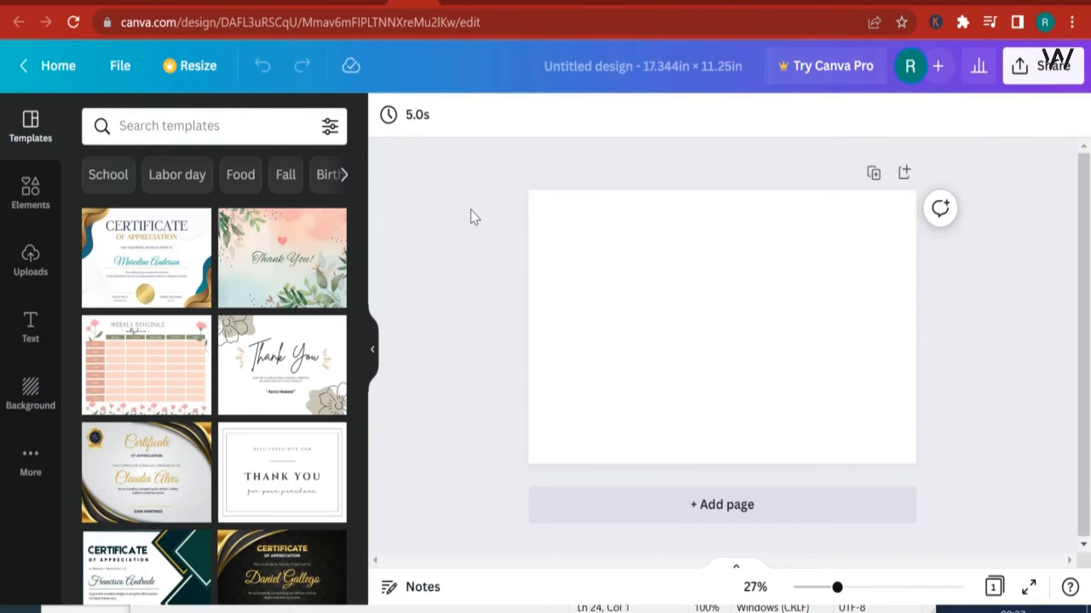
pyautogui.click(574, 262)
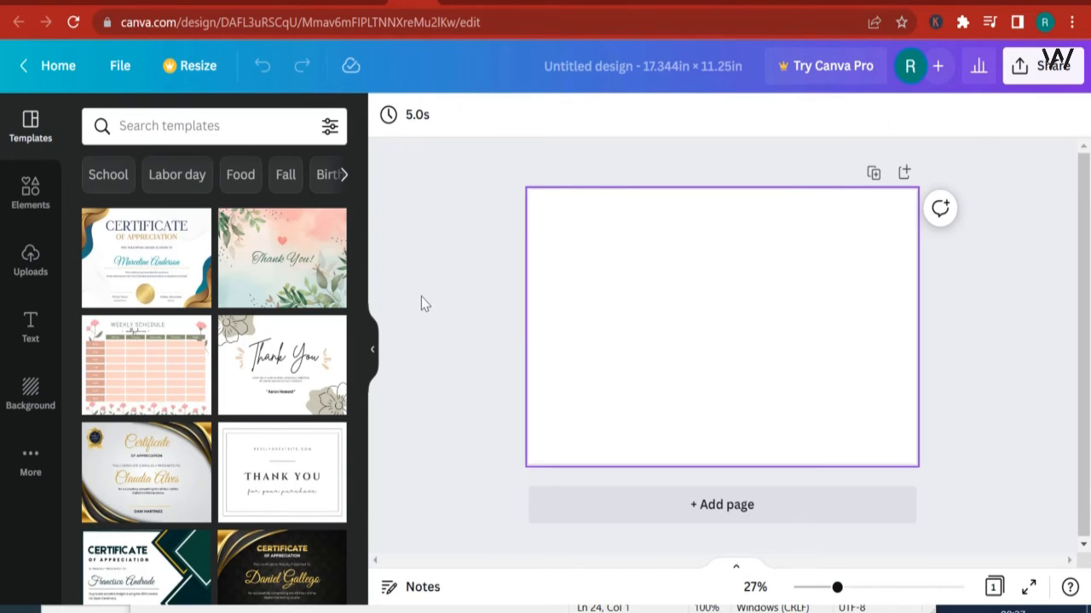
pyautogui.hotkey('ctrl', 'v')
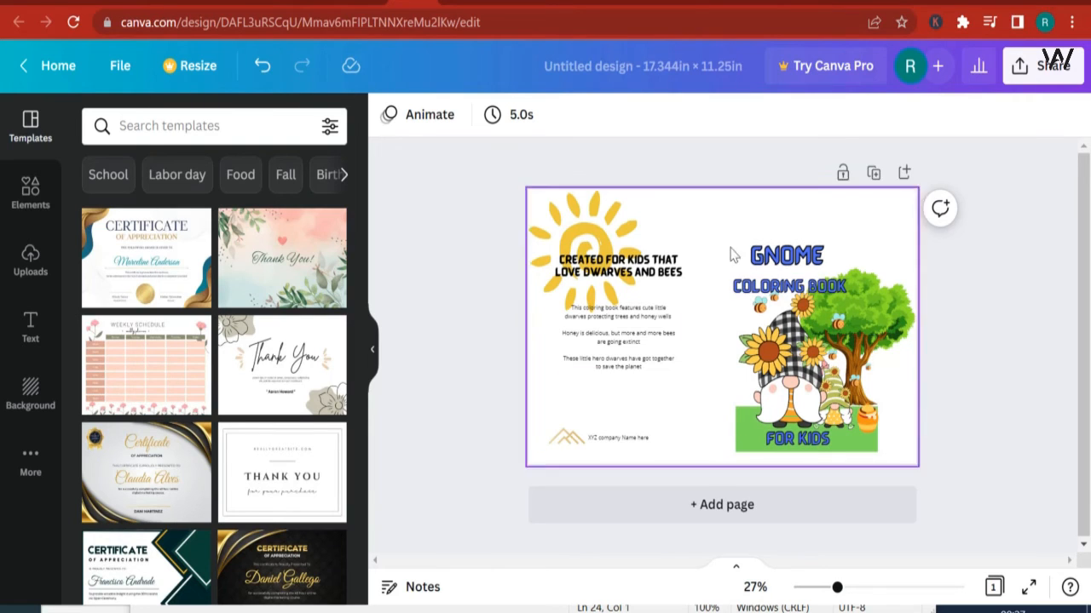
# Step: Give the new cover page a custom light blue background colour
pyautogui.click(716, 237)
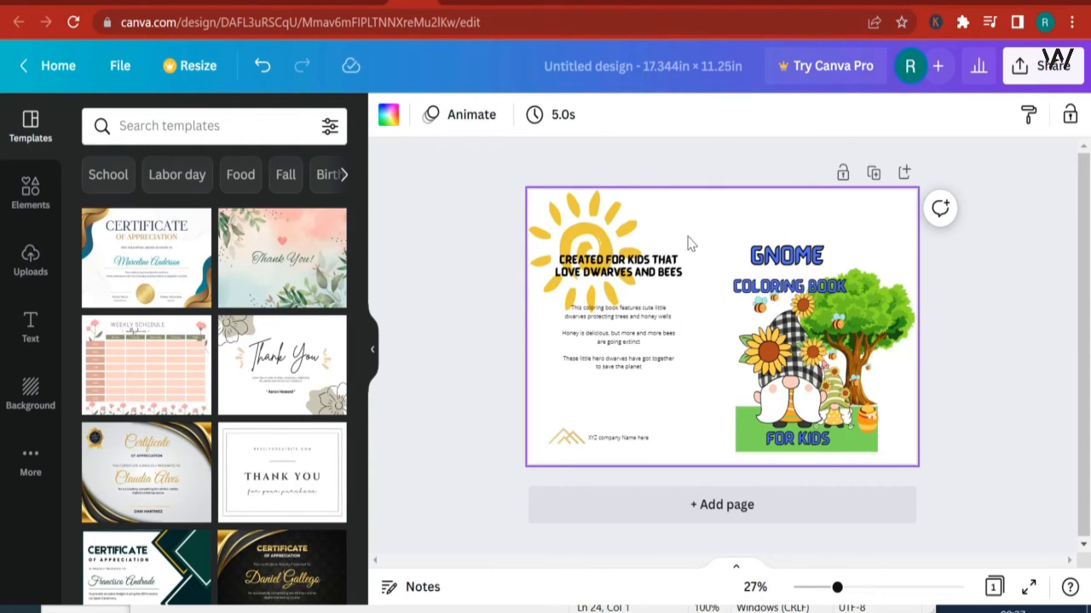
pyautogui.click(388, 114)
pyautogui.scroll(-3, 228, 380)
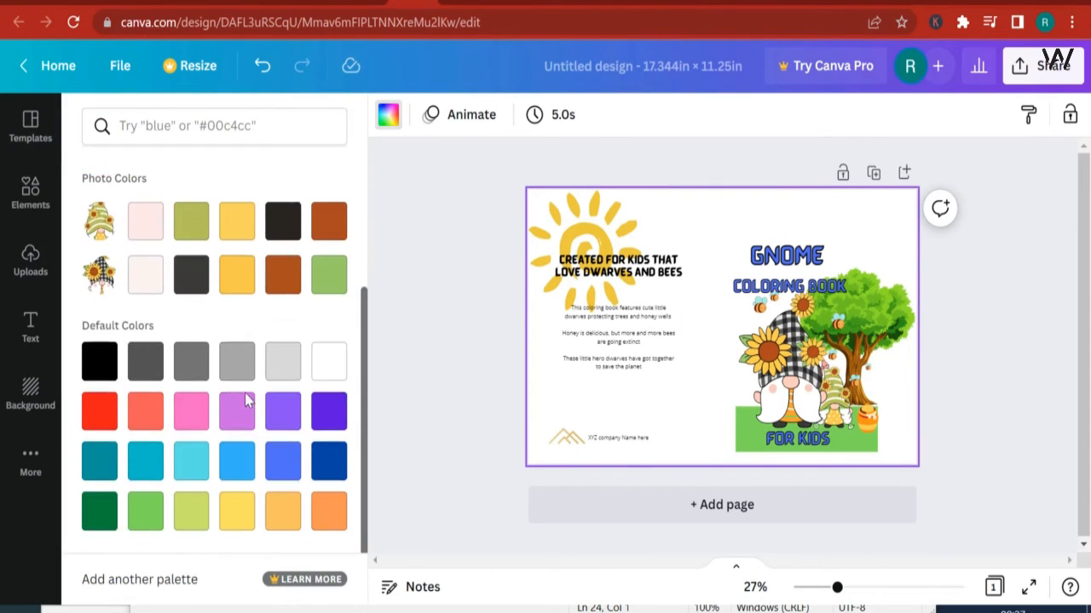
pyautogui.click(288, 464)
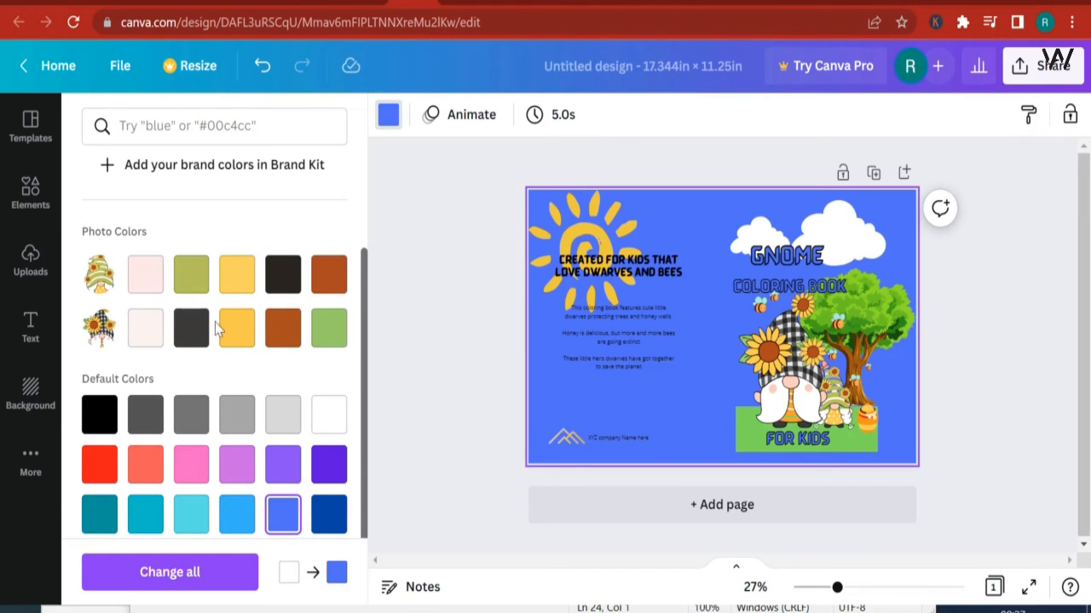
pyautogui.scroll(3, 125, 293)
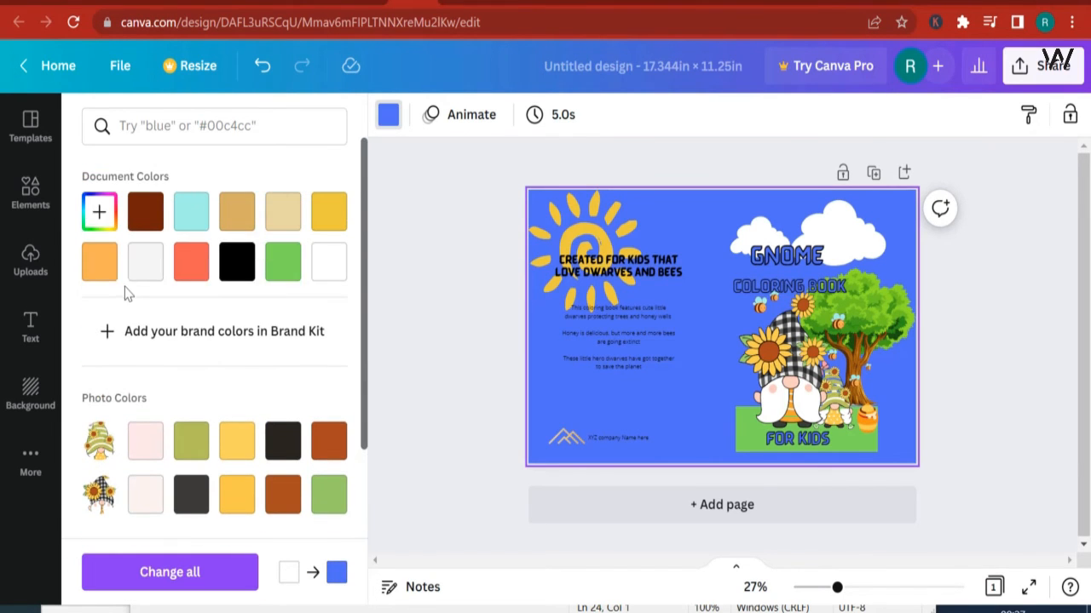
pyautogui.click(99, 212)
pyautogui.click(225, 371)
pyautogui.moveTo(225, 372); pyautogui.dragTo(213, 372)
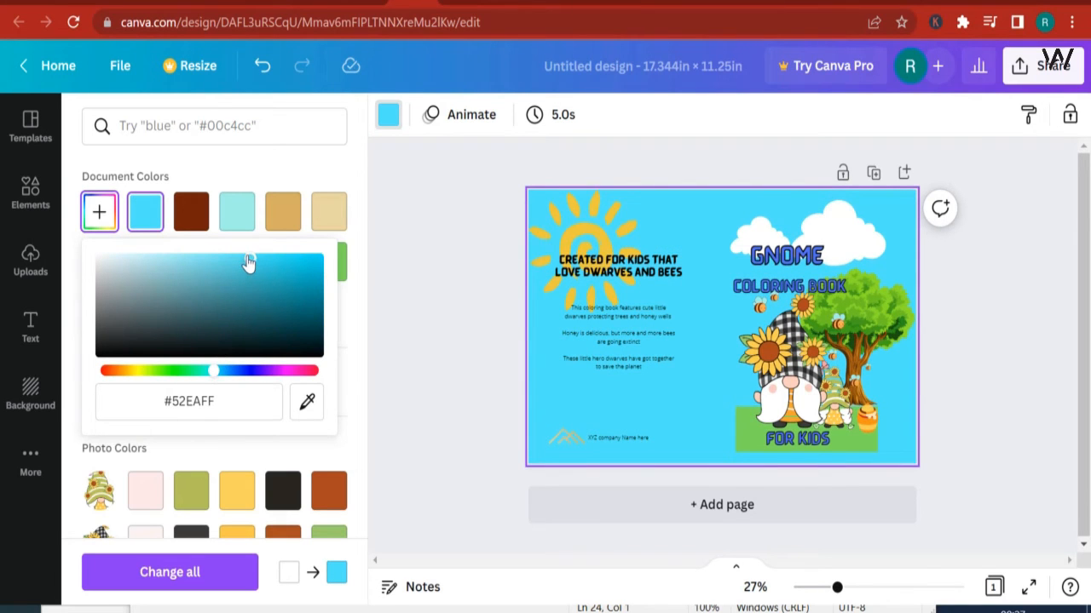
pyautogui.moveTo(246, 260); pyautogui.dragTo(239, 257)
pyautogui.click(982, 431)
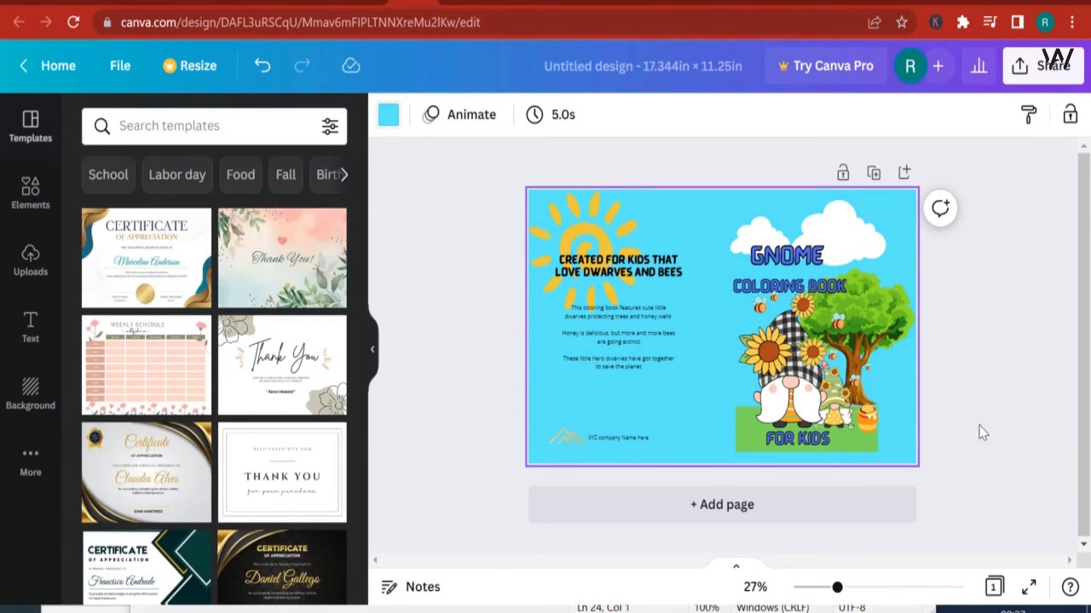
# Step: Stretch the green ground shape to the front cover's lower right corner and enlarge the tree beyond the cover's right edge
pyautogui.click(876, 309)
pyautogui.click(877, 452)
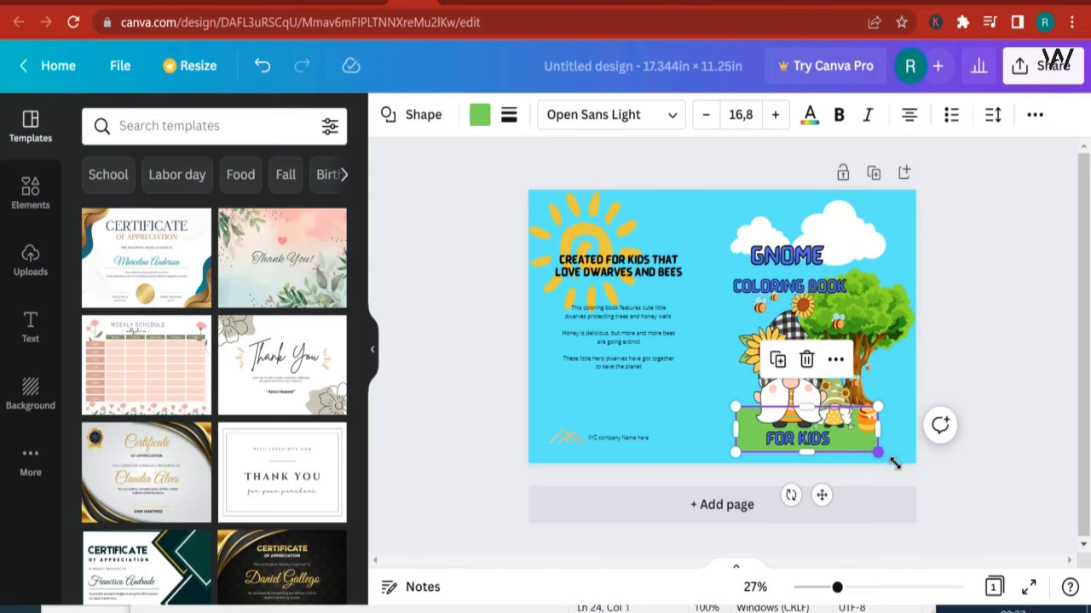
pyautogui.moveTo(895, 463); pyautogui.dragTo(915, 438)
pyautogui.click(937, 422)
pyautogui.click(877, 308)
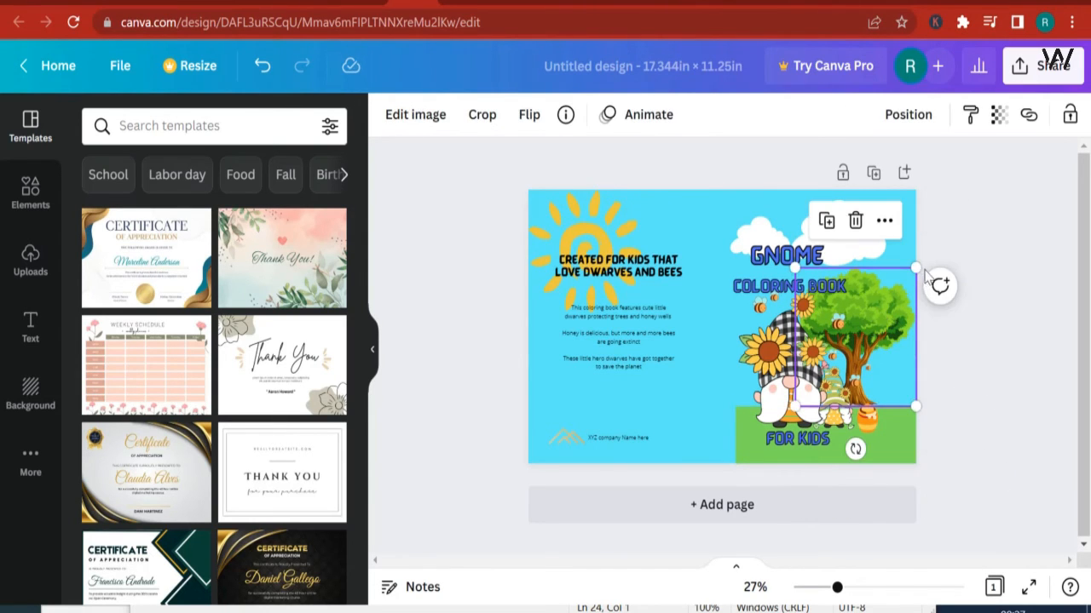
pyautogui.moveTo(915, 269); pyautogui.dragTo(964, 217)
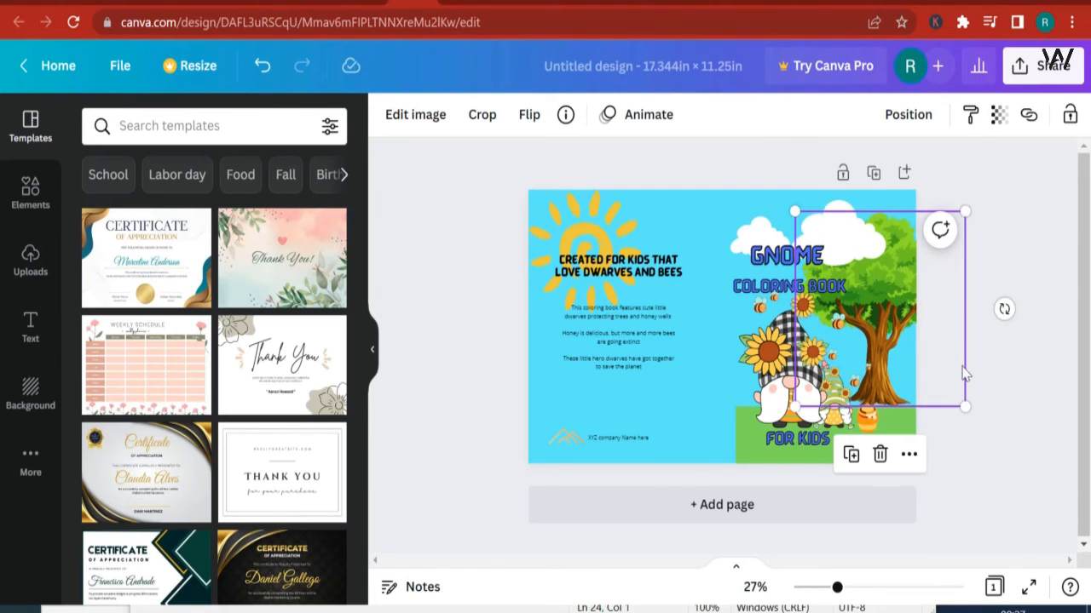
# Step: Move the large gnome slightly to the right on the front cover
pyautogui.click(981, 479)
pyautogui.click(795, 388)
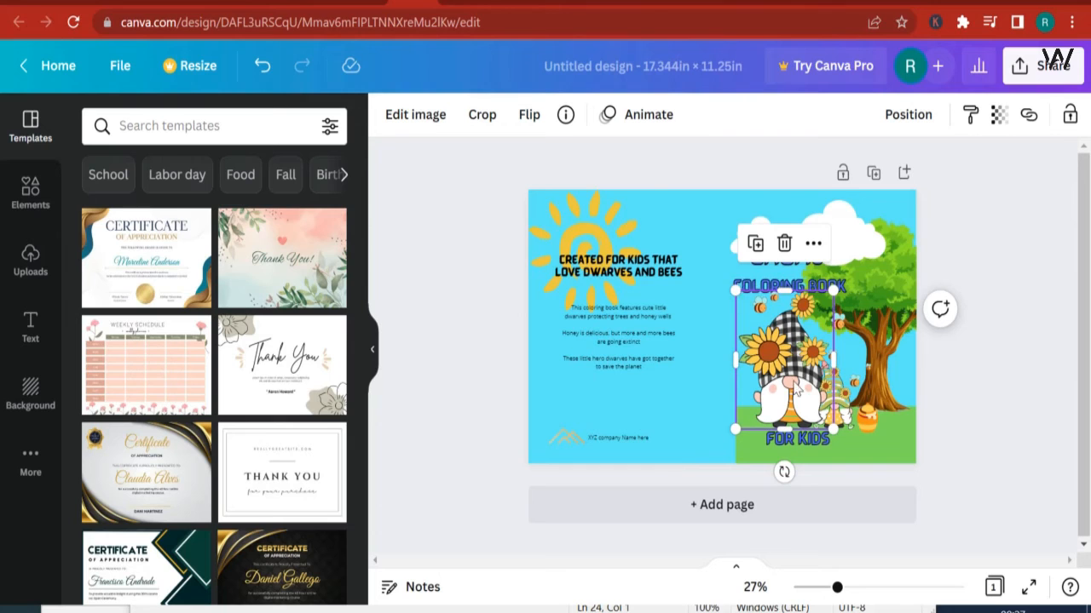
pyautogui.moveTo(795, 388); pyautogui.dragTo(823, 396)
pyautogui.hotkey('ctrl', 'z')
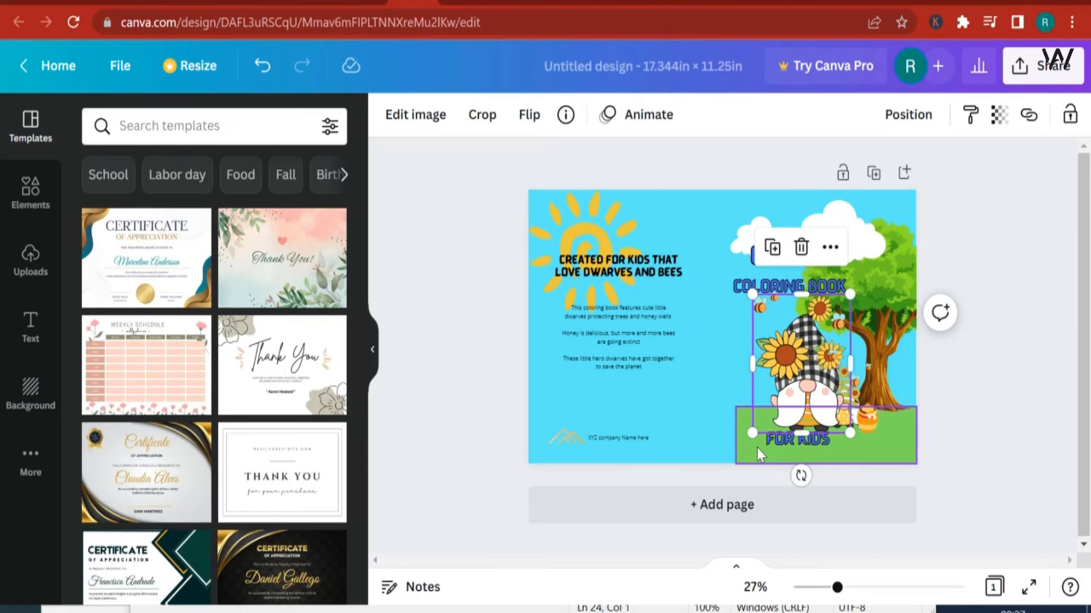
# Step: Extend the green ground shape's left edge toward the spine and shift the GNOME and COLORING BOOK title lines to the right
pyautogui.click(758, 453)
pyautogui.moveTo(724, 425); pyautogui.dragTo(724, 426)
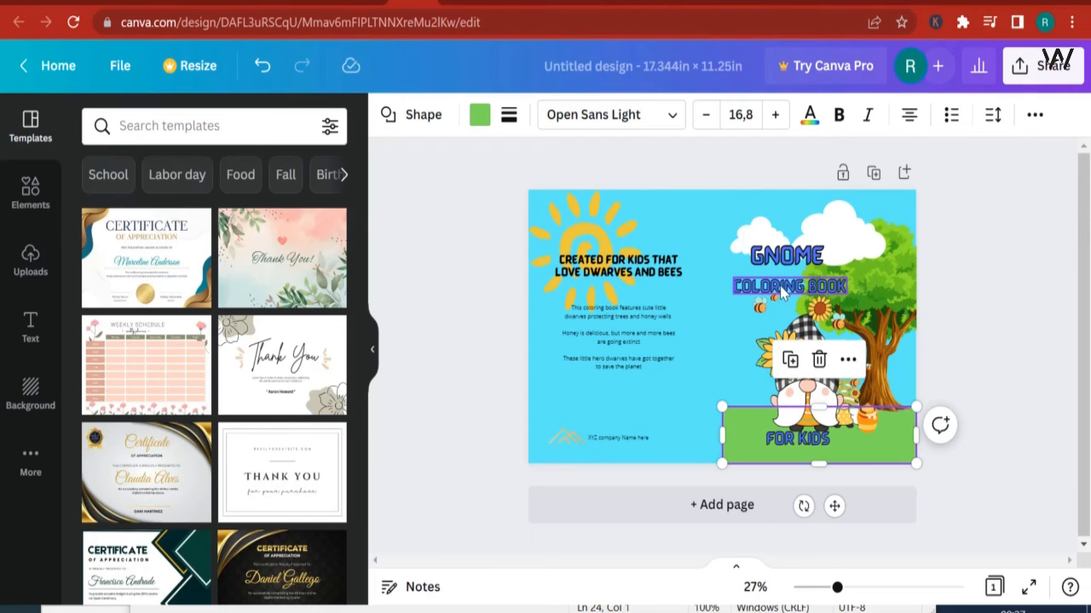
pyautogui.moveTo(779, 285); pyautogui.dragTo(808, 253)
pyautogui.click(774, 254)
# Step: Download the rebuilt cover design as a PDF Print file
pyautogui.click(1016, 76)
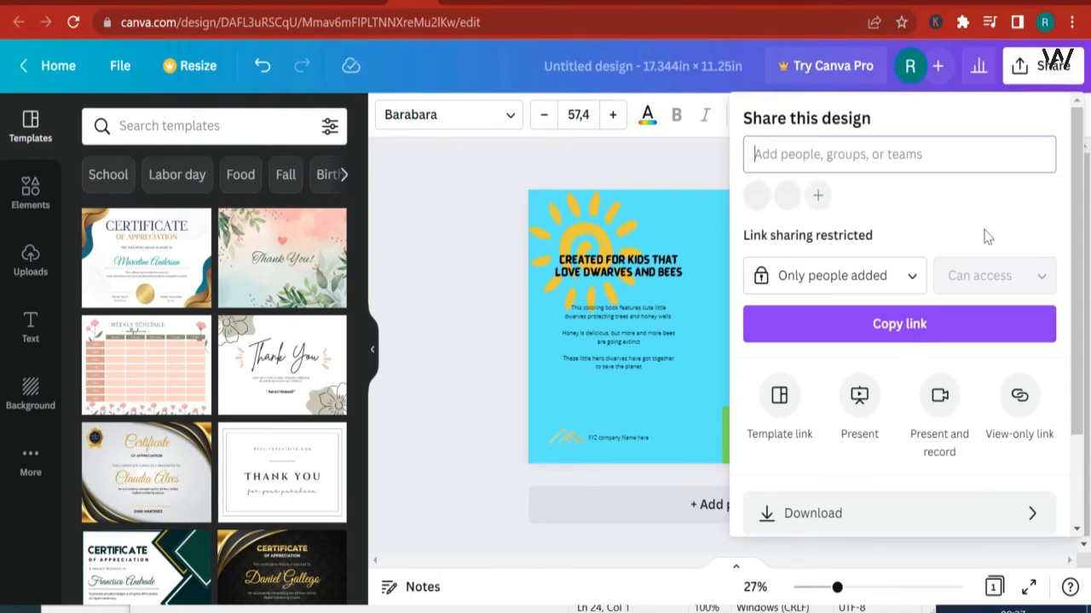
pyautogui.click(816, 513)
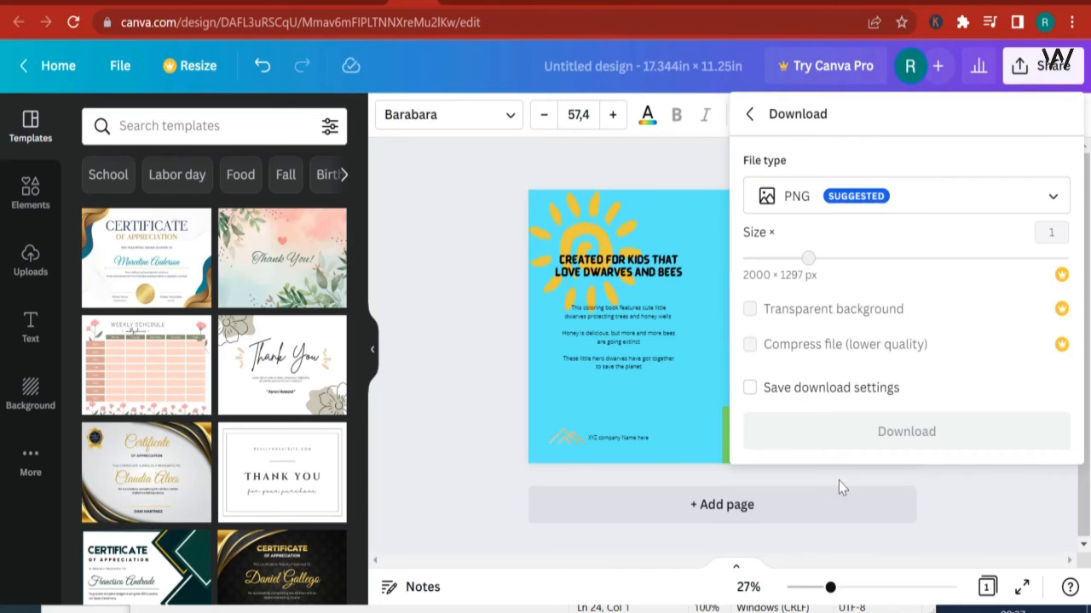
pyautogui.click(792, 203)
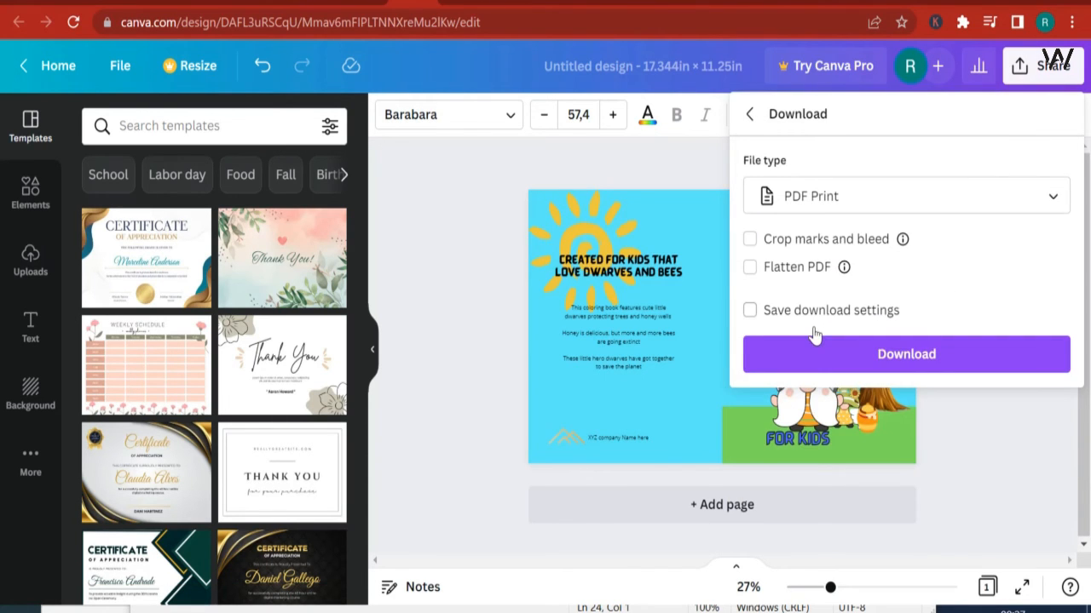
pyautogui.click(940, 369)
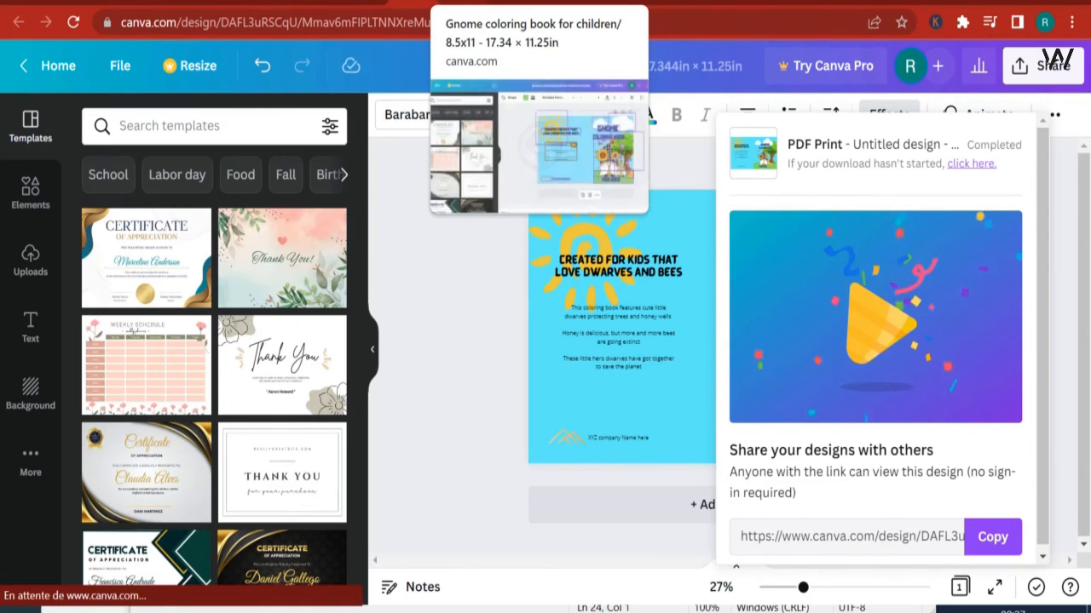
# Step: Switch to Kindle Direct Publishing, return to the paperback content page and upload the Untitled design PDF as the cover file
pyautogui.click(501, 2)
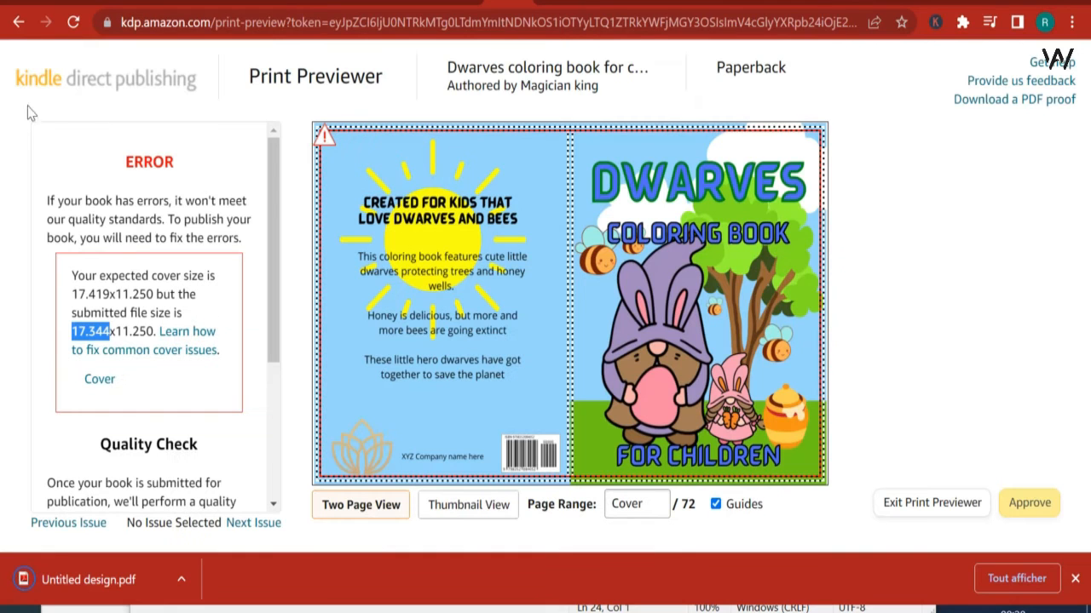
pyautogui.click(19, 22)
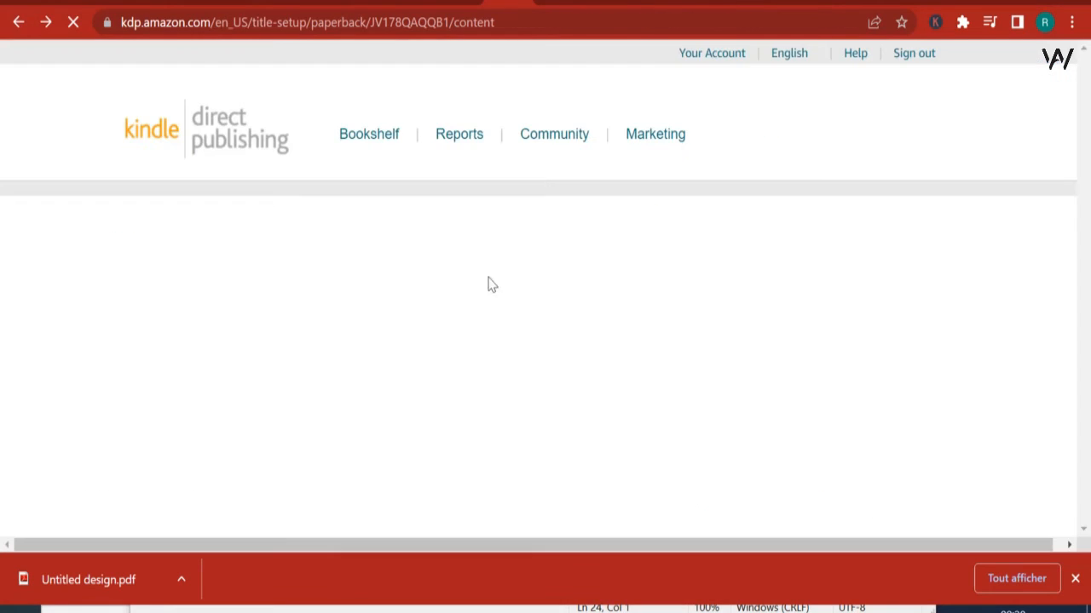
pyautogui.scroll(3, 604, 340)
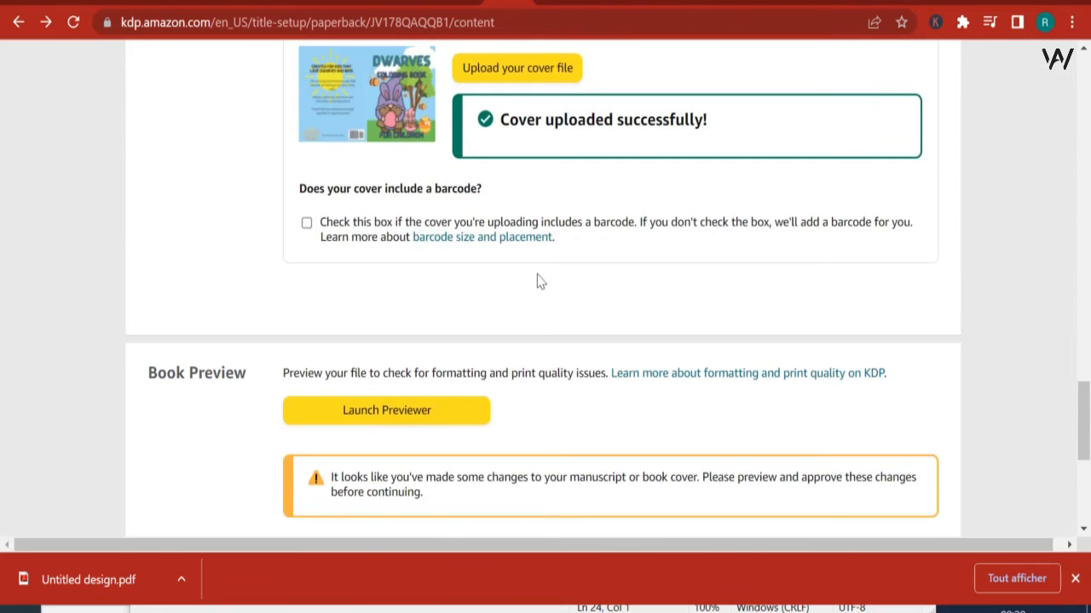
pyautogui.click(515, 68)
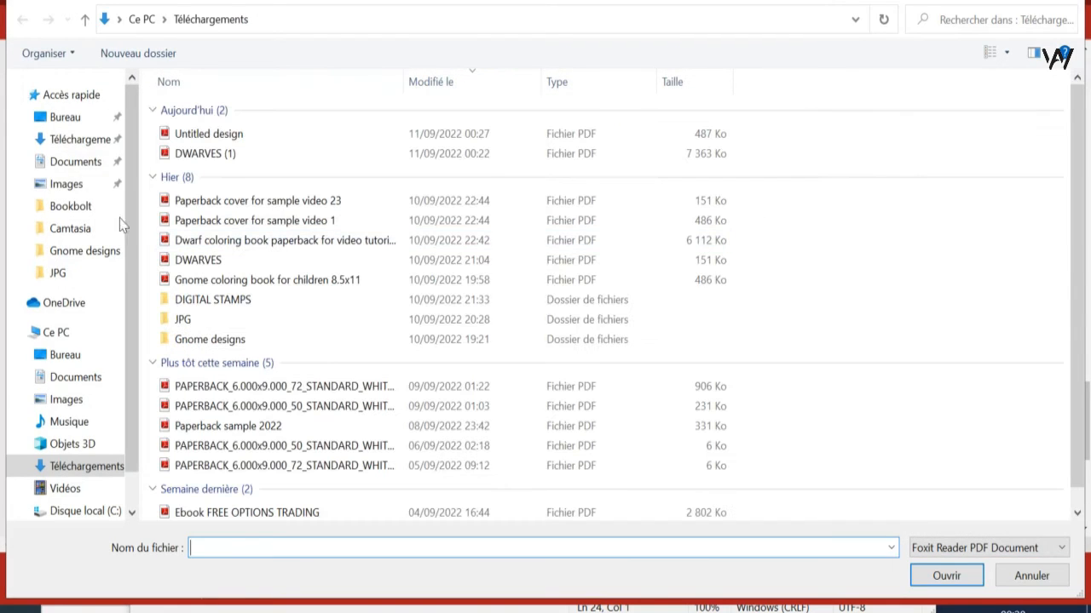
pyautogui.click(231, 135)
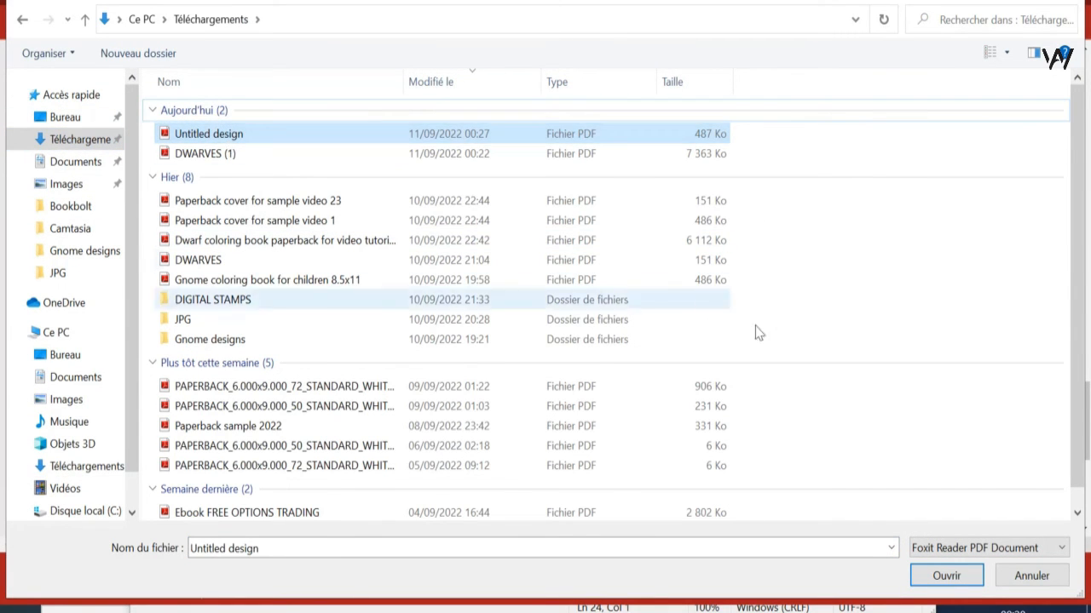
pyautogui.click(946, 578)
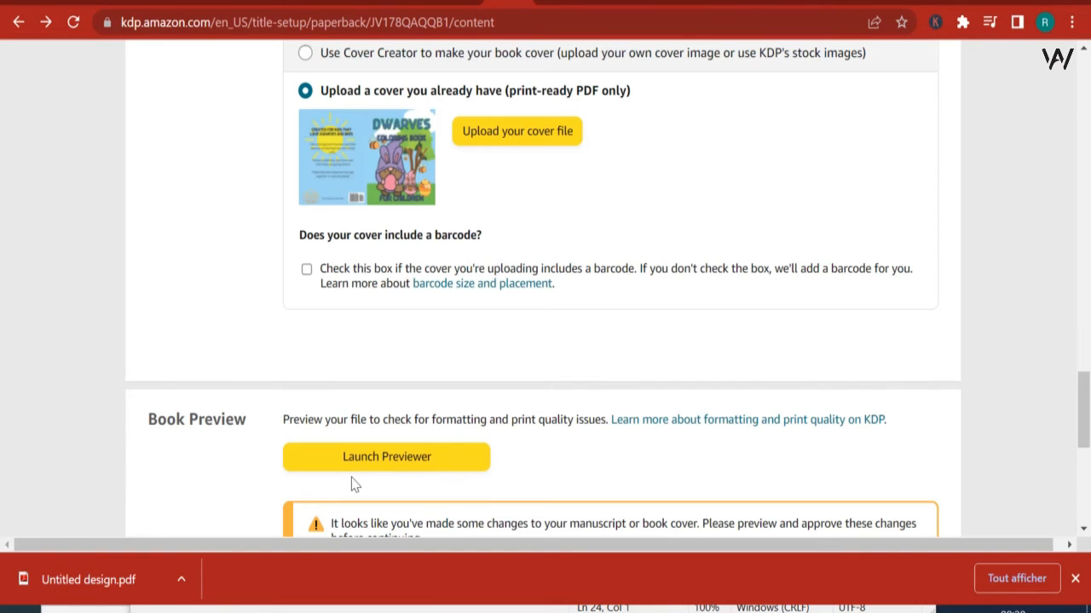
# Step: Launch the print previewer despite the small browser window and approve the book with the new cover
pyautogui.click(369, 465)
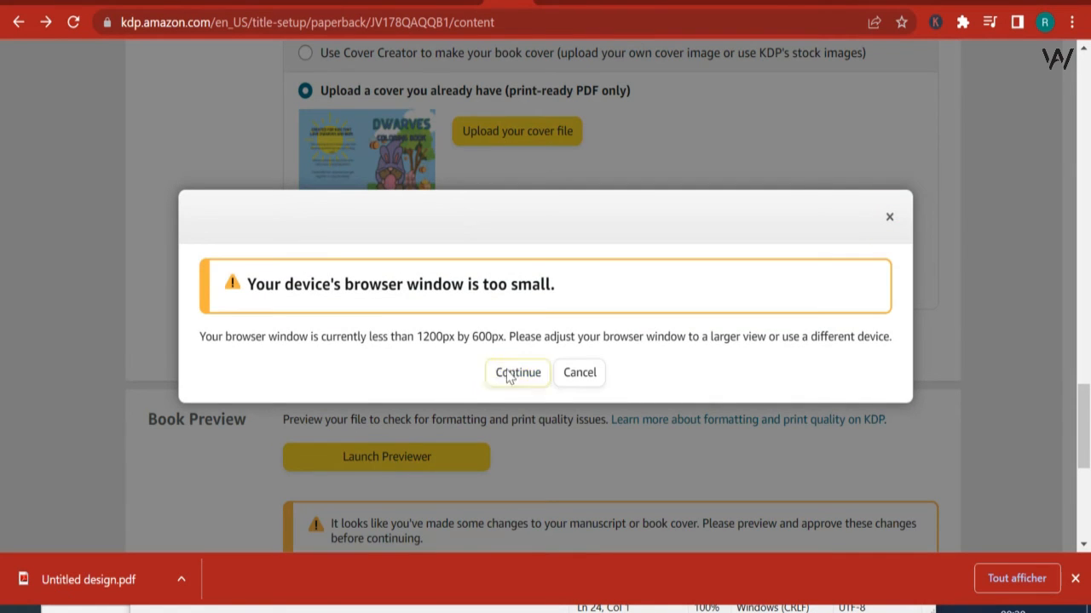
pyautogui.click(506, 373)
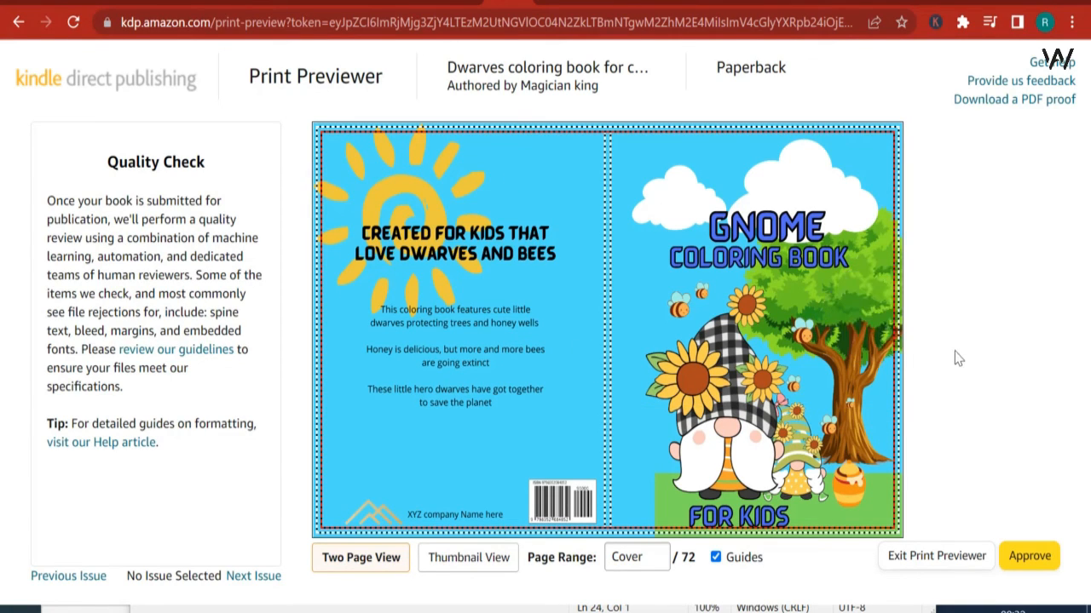
pyautogui.click(1023, 564)
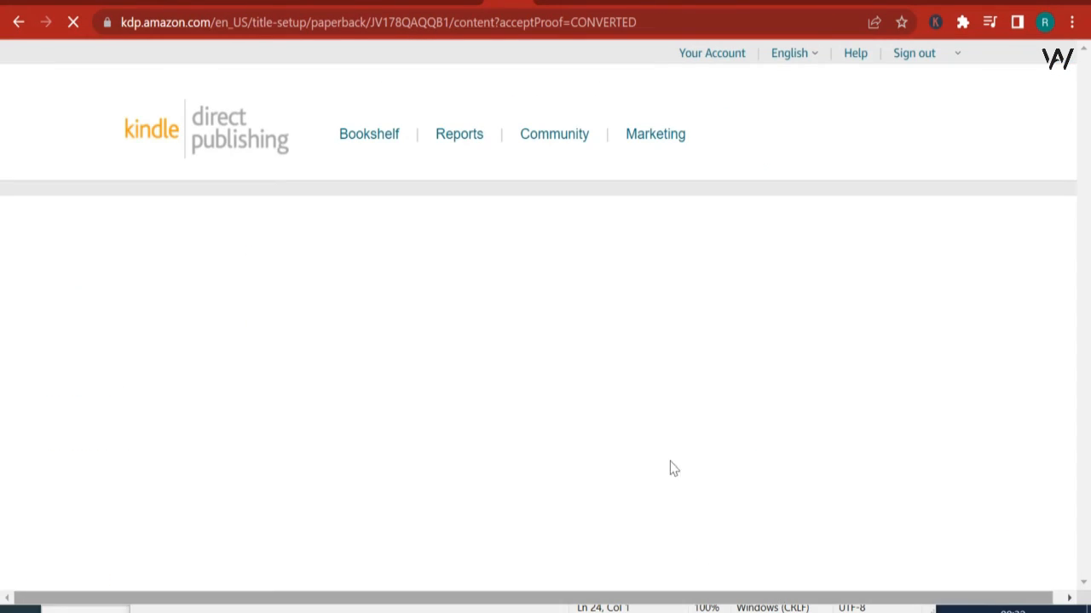
# Step: Save the paperback content and continue to Paperback Rights & Pricing
pyautogui.scroll(-3, 651, 282)
pyautogui.scroll(-15, 652, 264)
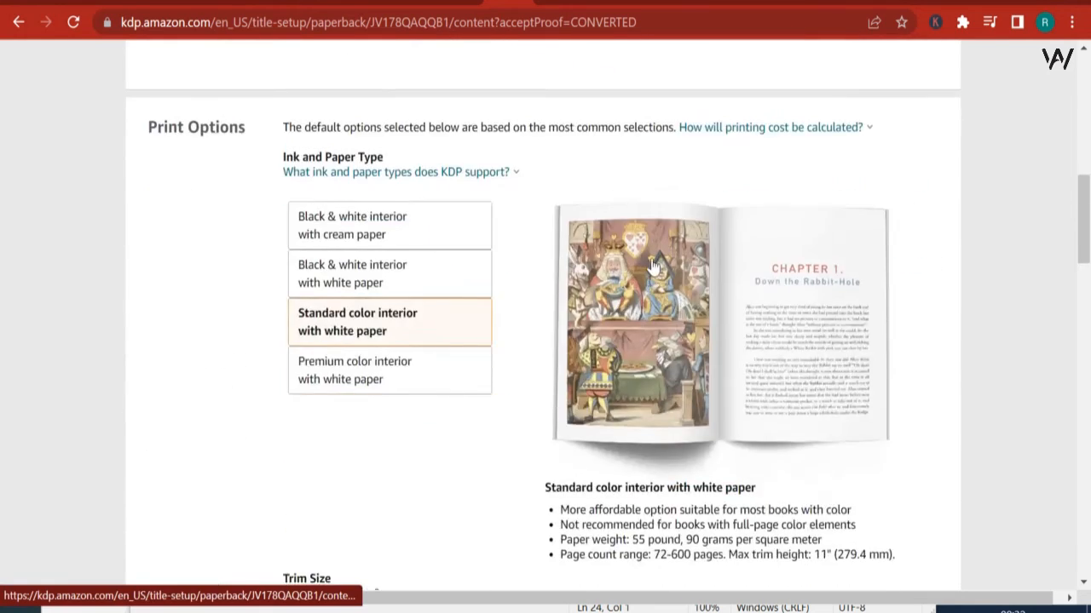
pyautogui.scroll(-8, 718, 310)
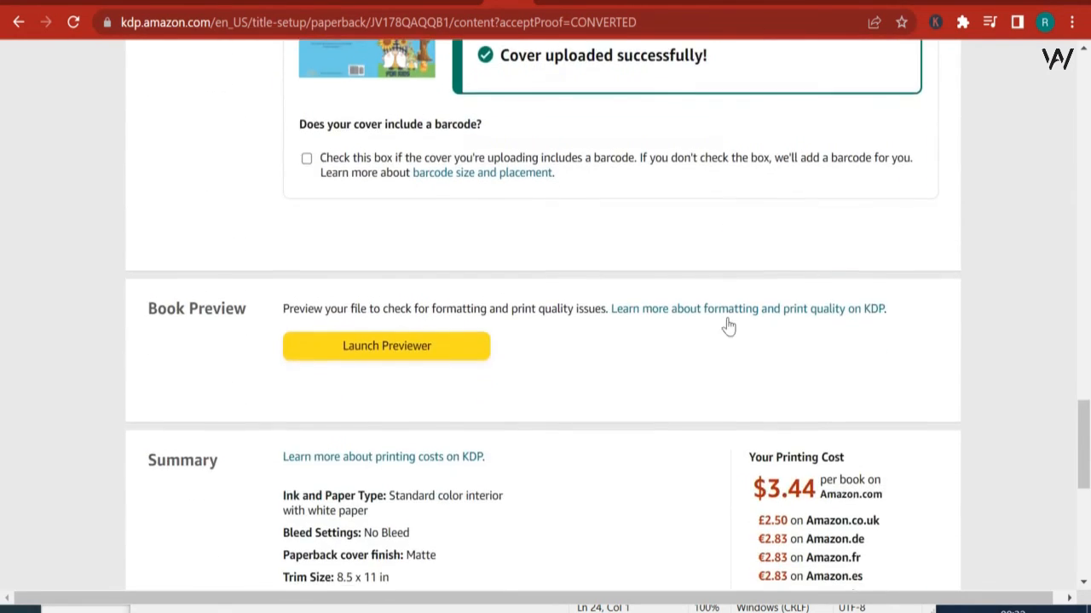
pyautogui.click(863, 421)
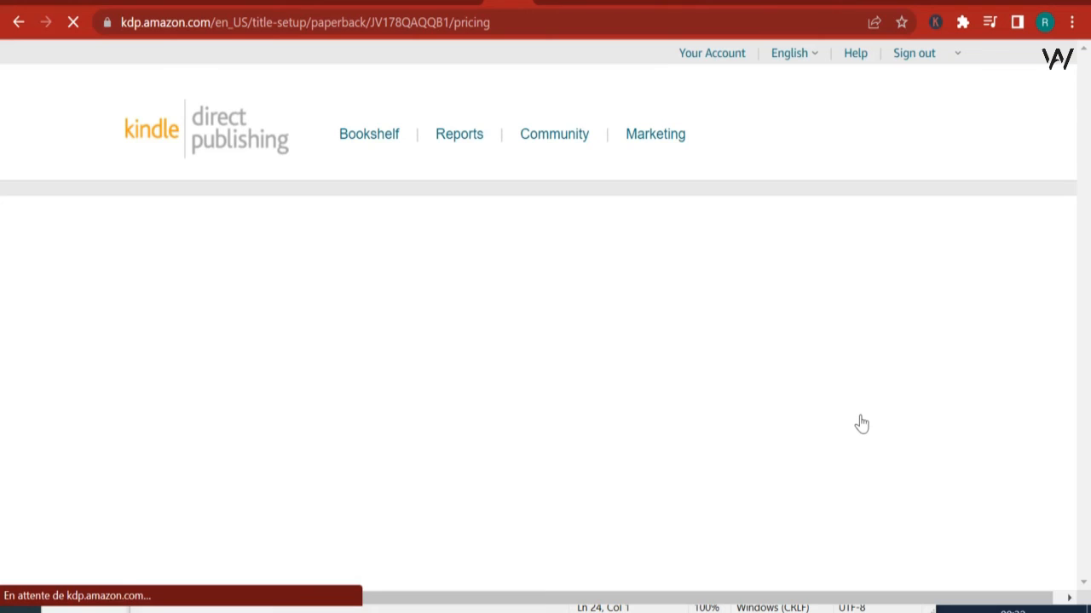
# Step: Limit distribution rights to the United States as an individual territory and choose Amazon.com as the primary marketplace
pyautogui.scroll(-3, 738, 136)
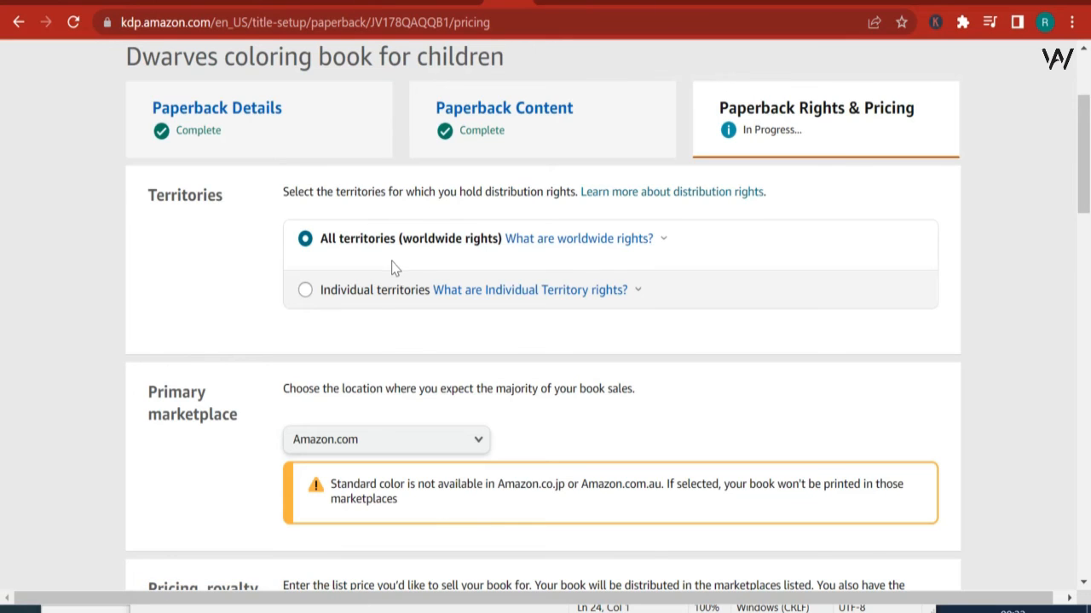
pyautogui.click(380, 309)
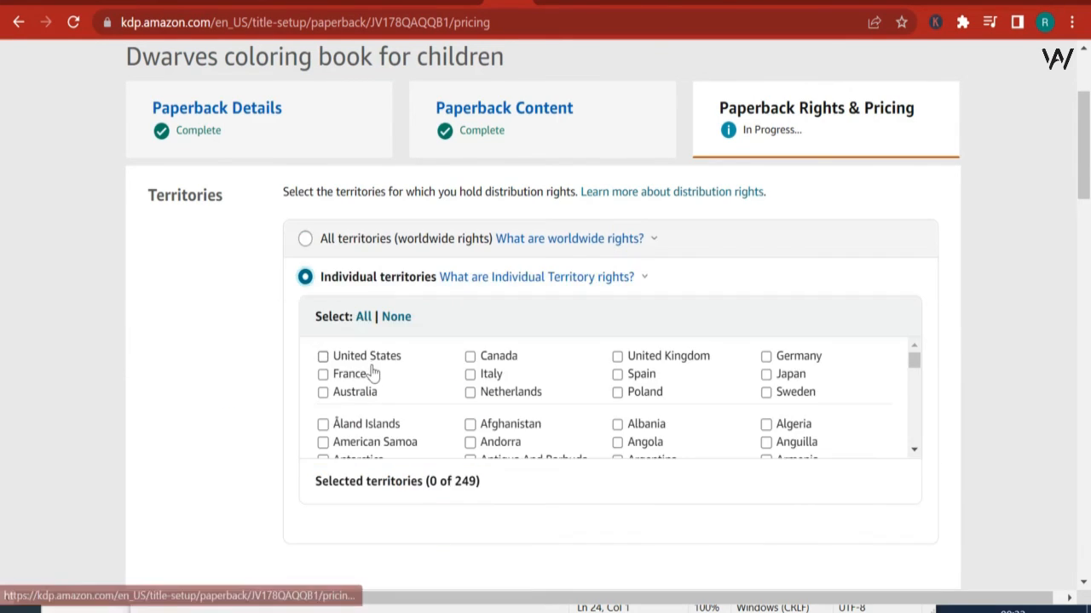
pyautogui.click(323, 357)
pyautogui.scroll(-4, 232, 407)
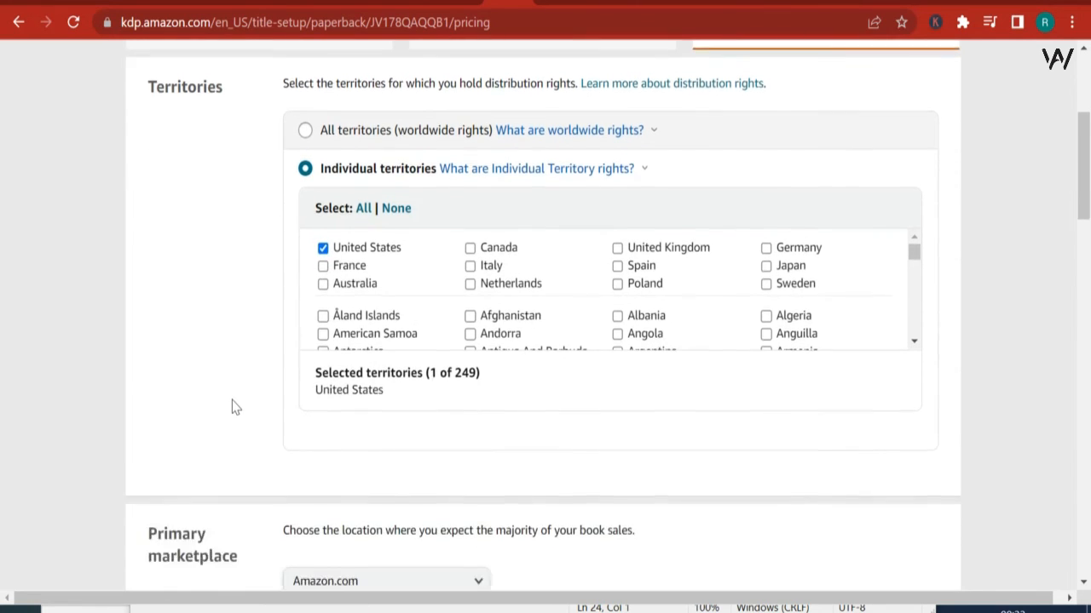
pyautogui.click(384, 327)
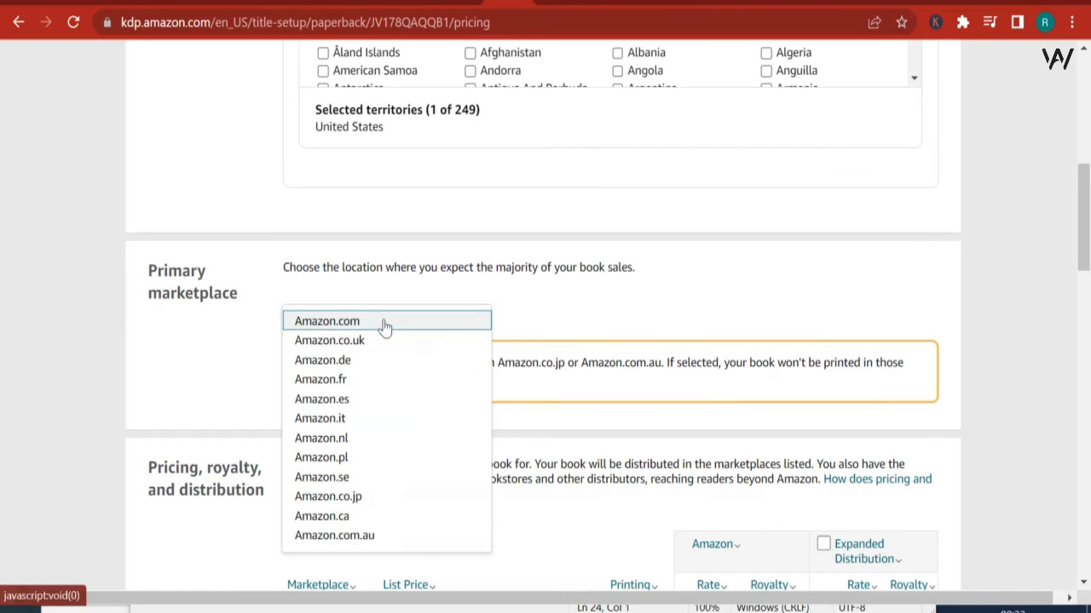
pyautogui.click(382, 322)
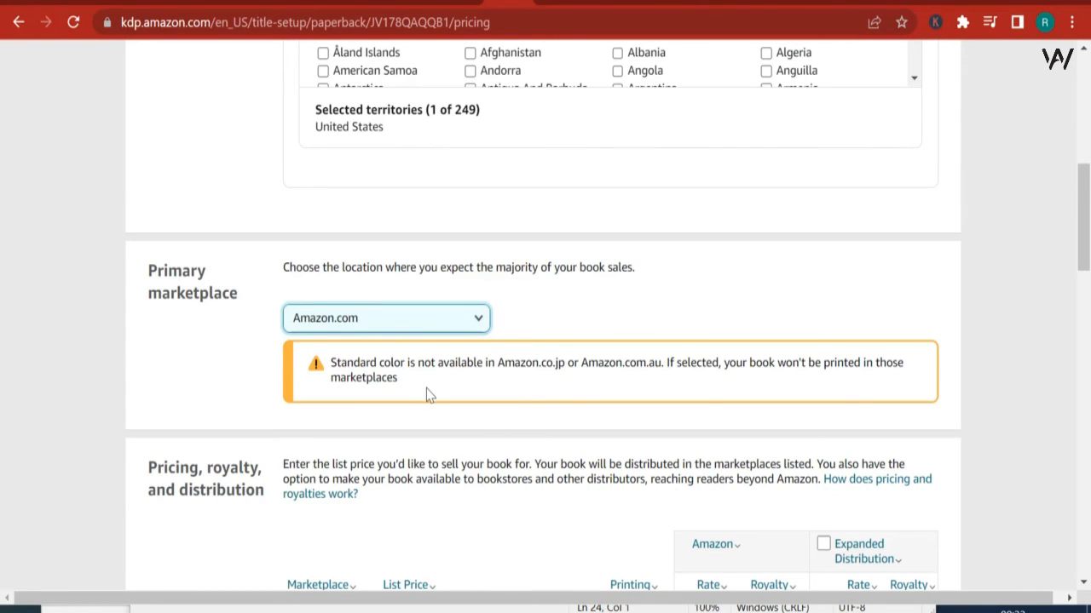
# Step: Enable Expanded Distribution for Amazon.com and view the explanation of the Amazon distribution column
pyautogui.scroll(-2, 449, 395)
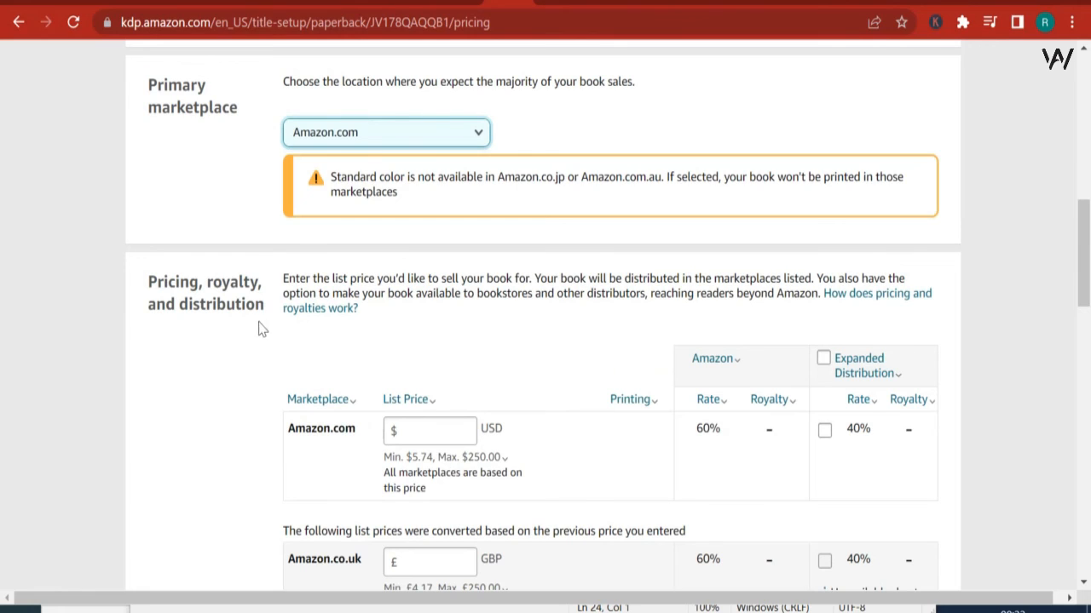
pyautogui.click(825, 432)
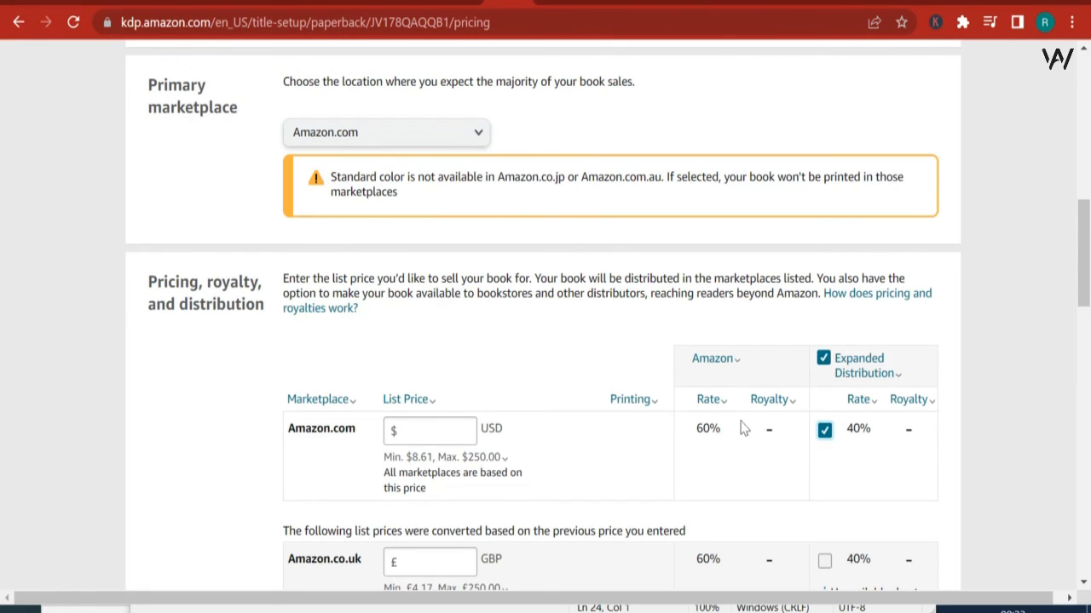
pyautogui.click(823, 431)
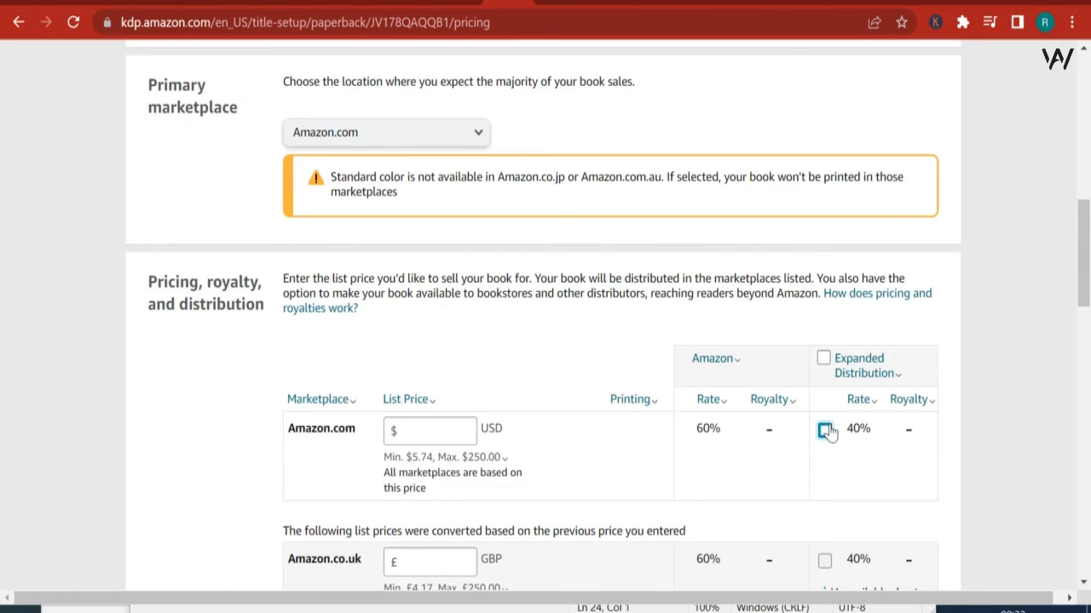
pyautogui.click(825, 431)
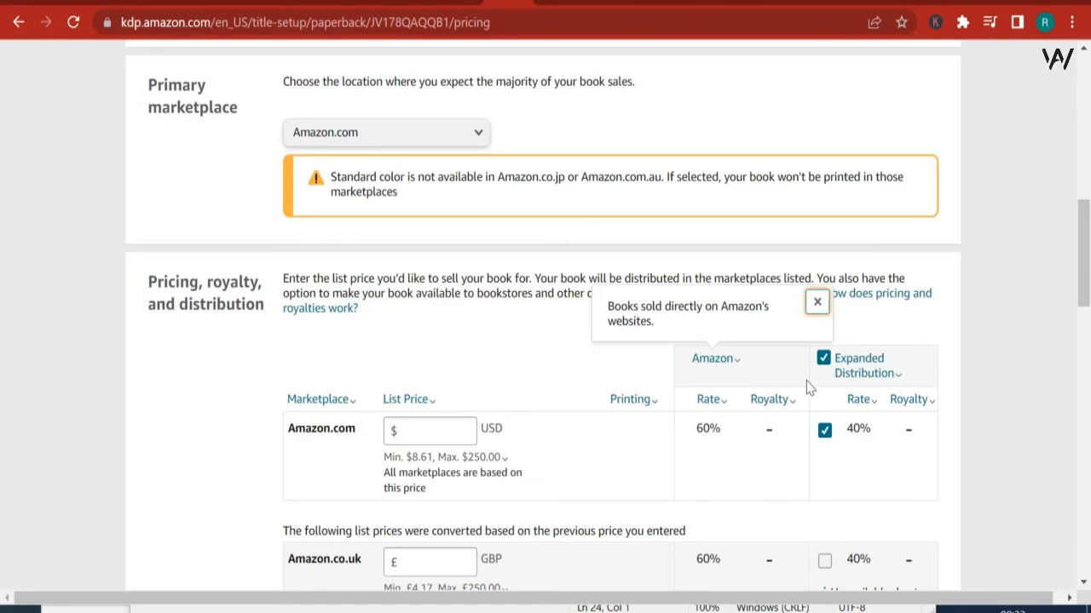
pyautogui.moveTo(860, 365)
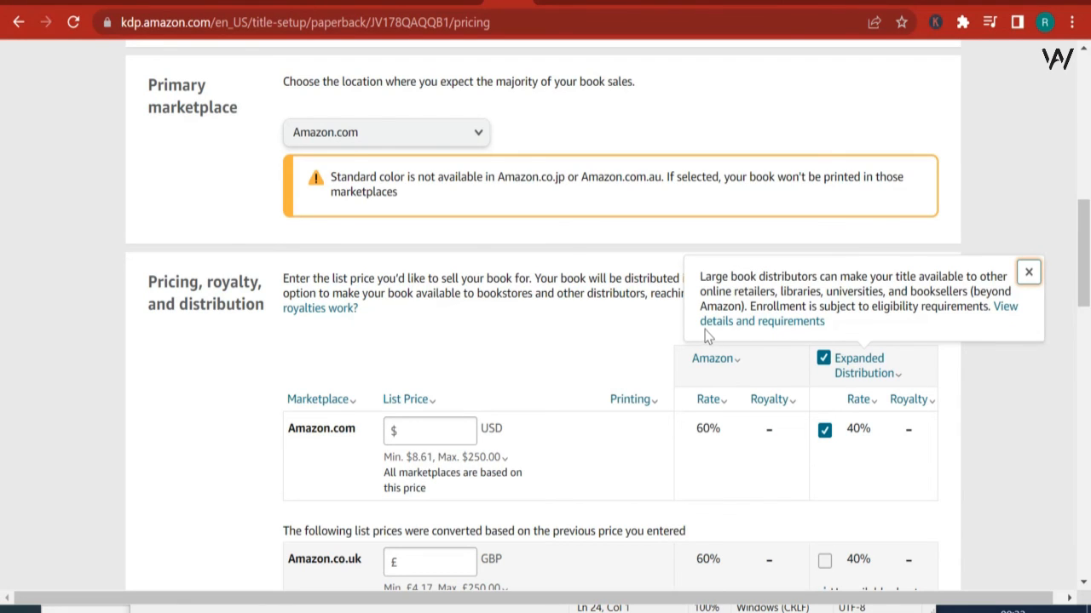
# Step: Set the Amazon.com list price to 8.99 USD and examine the converted marketplace prices, minimum price note and royalties
pyautogui.click(448, 428)
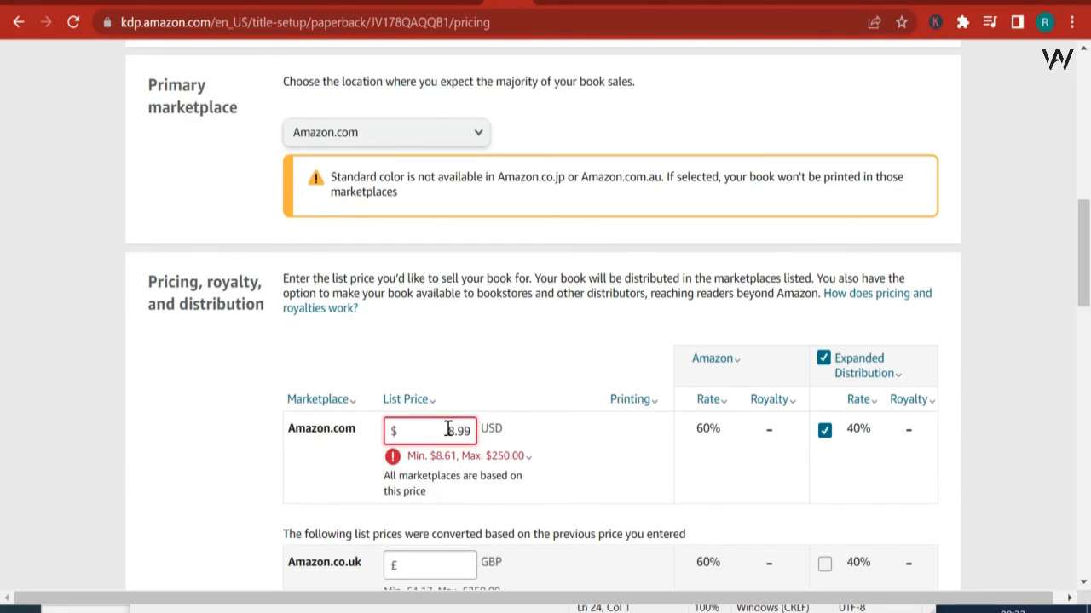
pyautogui.scroll(-3, 447, 430)
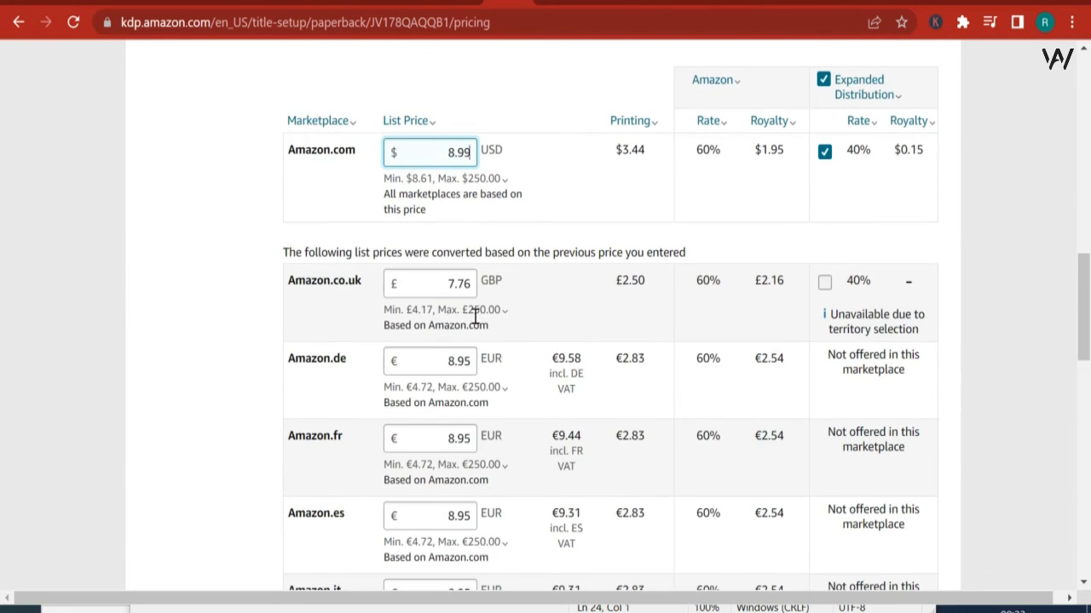
pyautogui.click(477, 314)
pyautogui.click(491, 359)
pyautogui.scroll(-7, 492, 363)
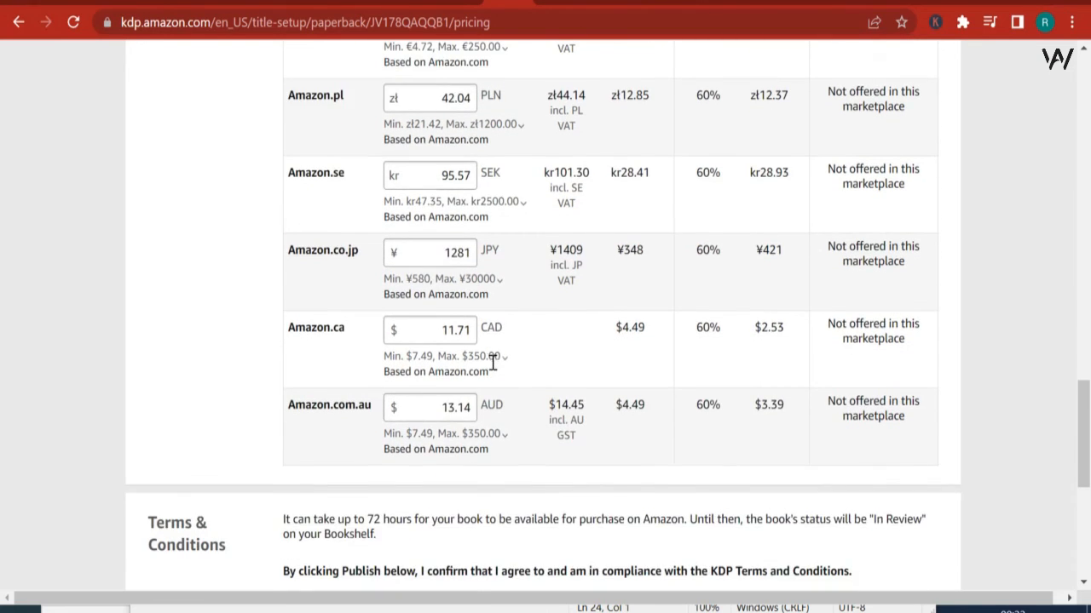
pyautogui.scroll(10, 492, 363)
pyautogui.scroll(-1, 489, 358)
pyautogui.click(494, 365)
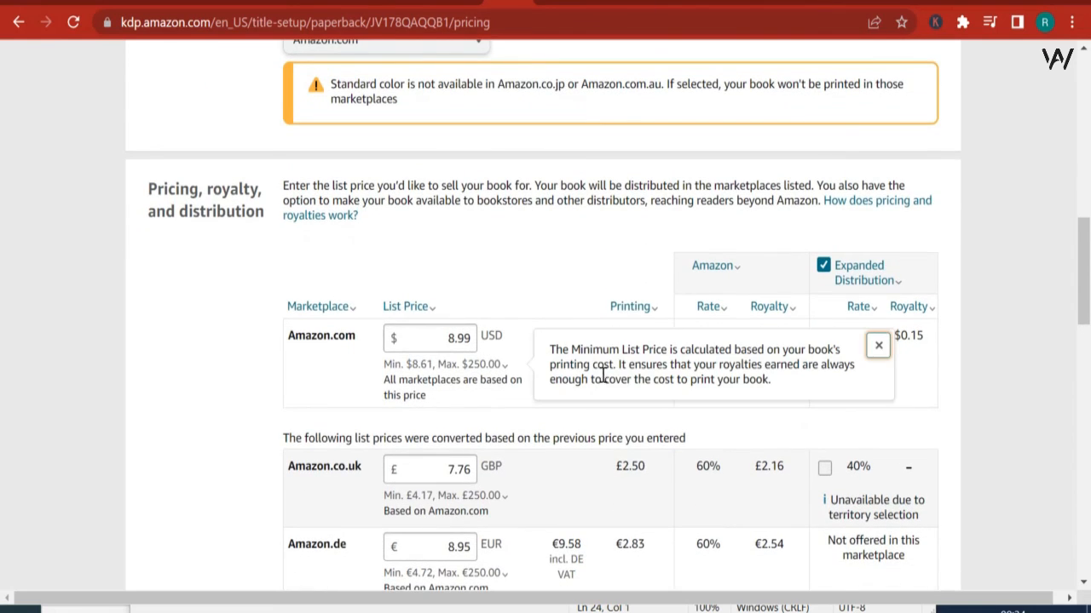
pyautogui.click(412, 320)
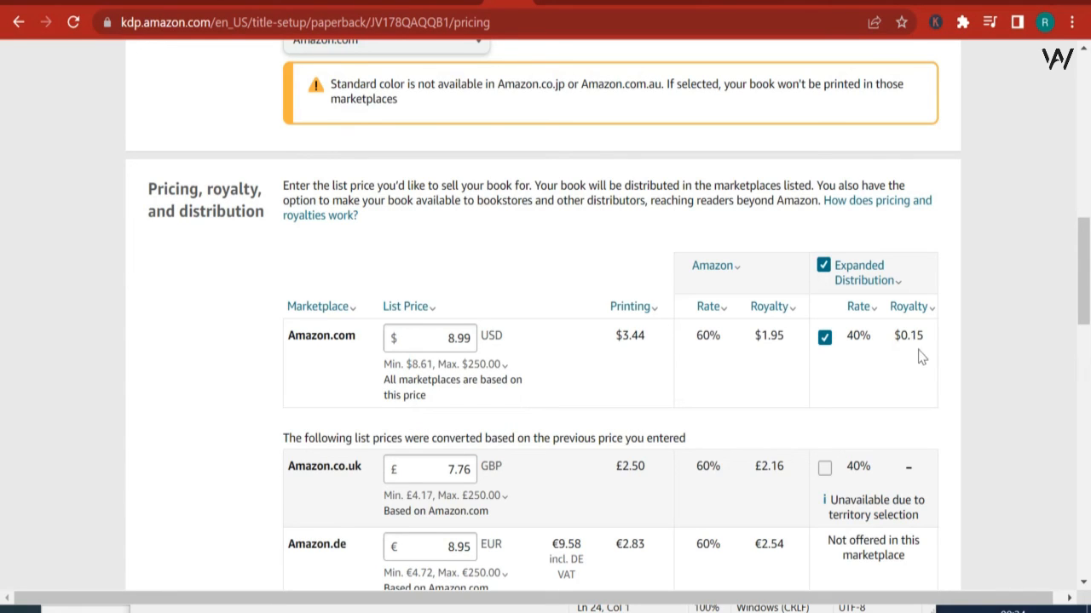
# Step: Try a list price of 10 USD for Amazon.com to compare the resulting royalties
pyautogui.moveTo(452, 340); pyautogui.dragTo(517, 352)
pyautogui.write('1')
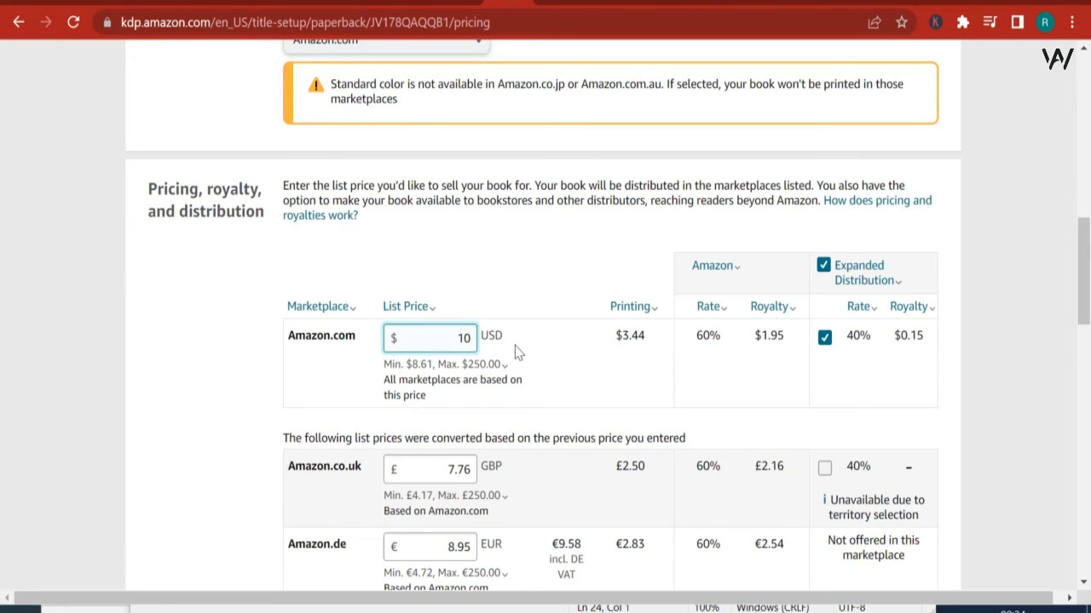
pyautogui.write('0')
pyautogui.click(516, 353)
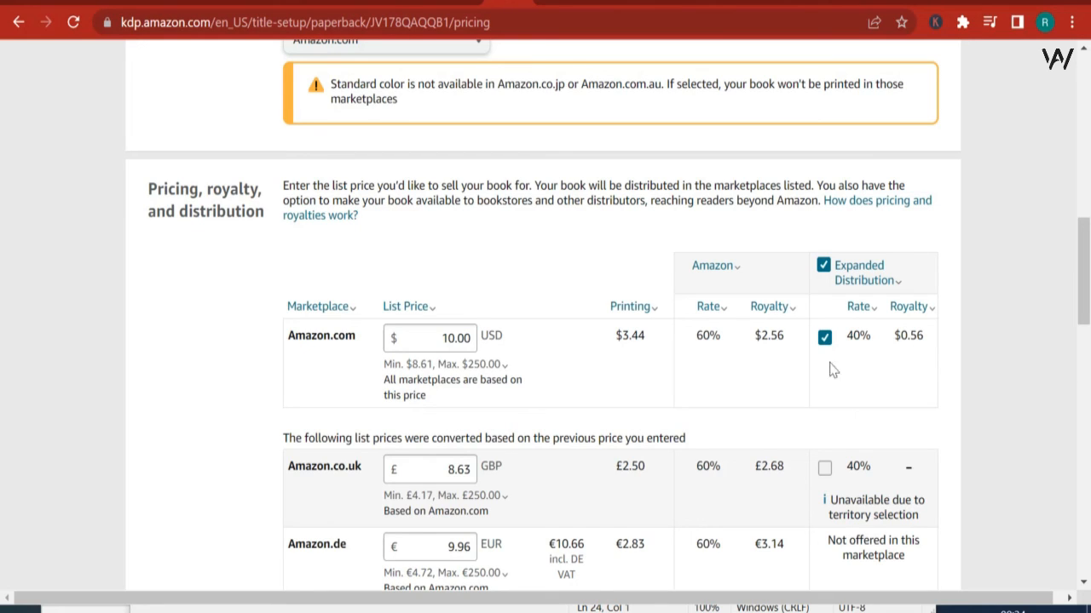
# Step: Set the Amazon.com list price back to 8.99 USD
pyautogui.moveTo(443, 339); pyautogui.dragTo(531, 345)
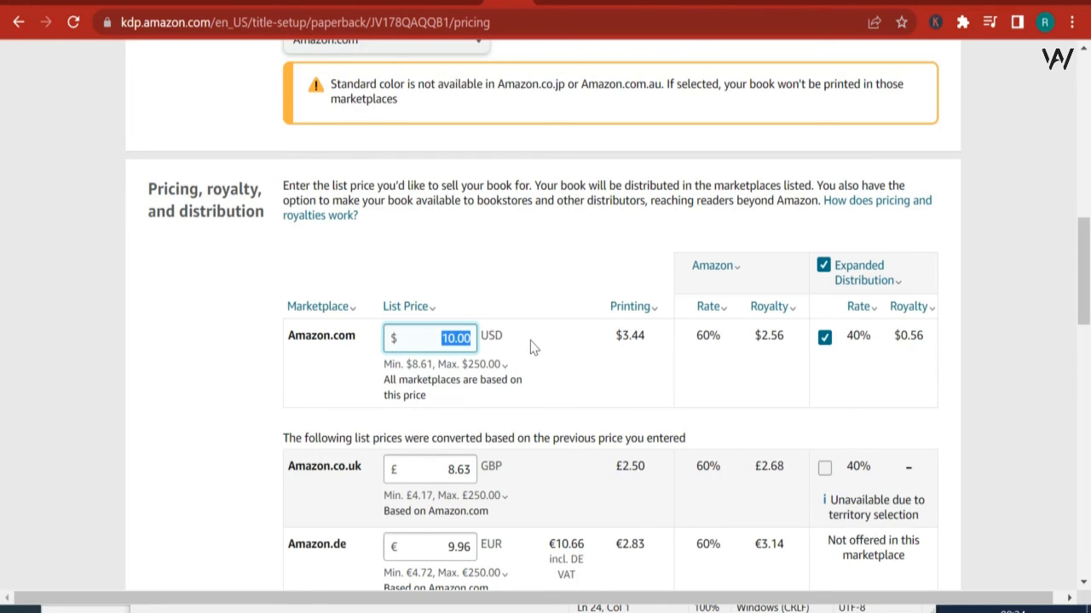
pyautogui.write('83')
pyautogui.press('BackSpace')
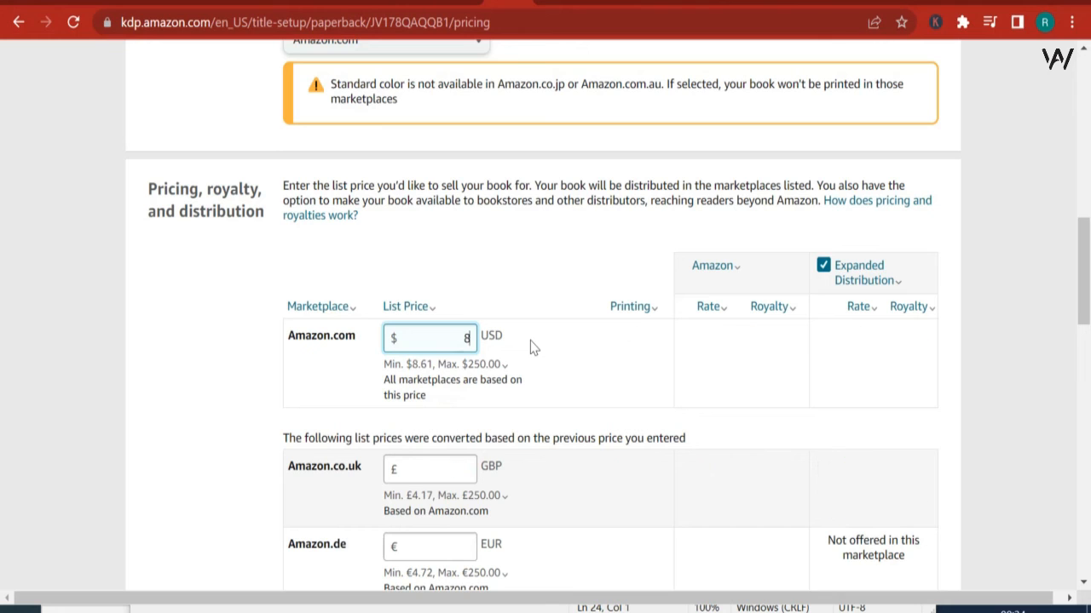
pyautogui.write('.99')
# Step: Publish the paperback book, submitting it for Kindle Direct Publishing review
pyautogui.scroll(-15, 537, 347)
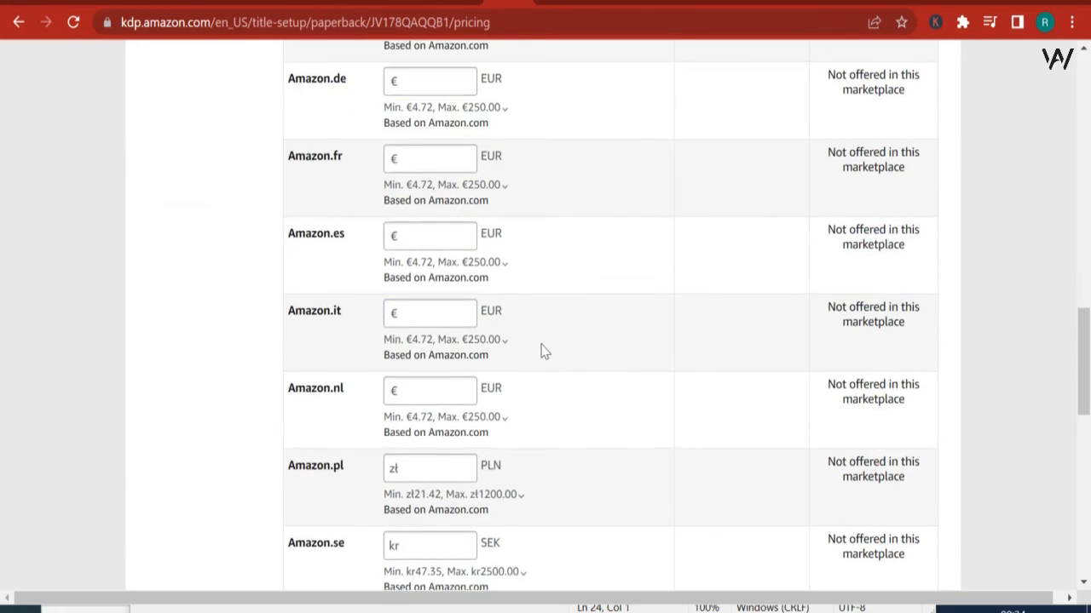
pyautogui.scroll(2, 712, 400)
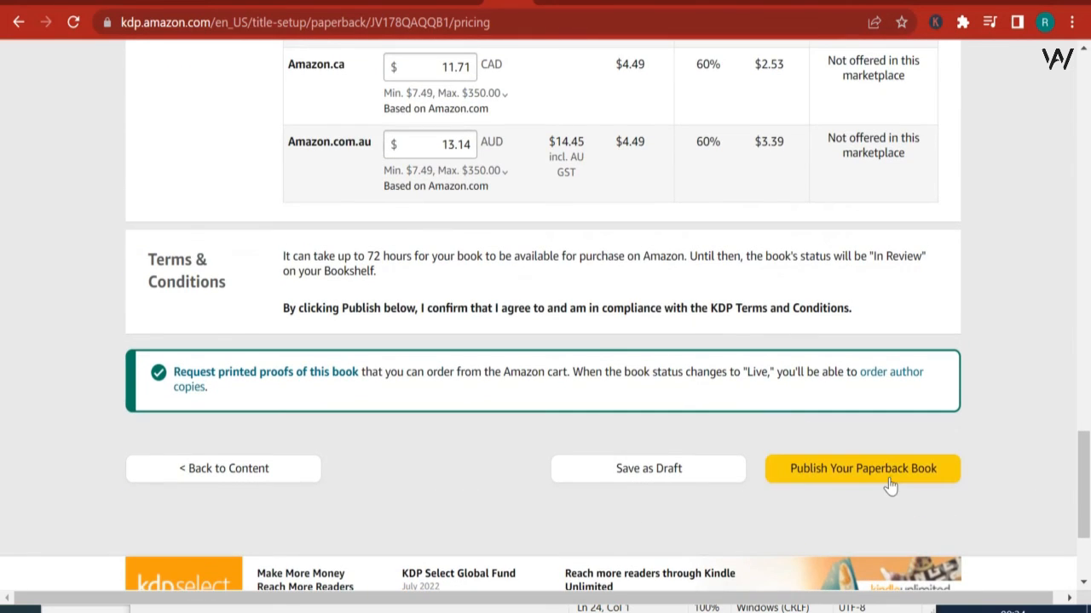
pyautogui.click(891, 466)
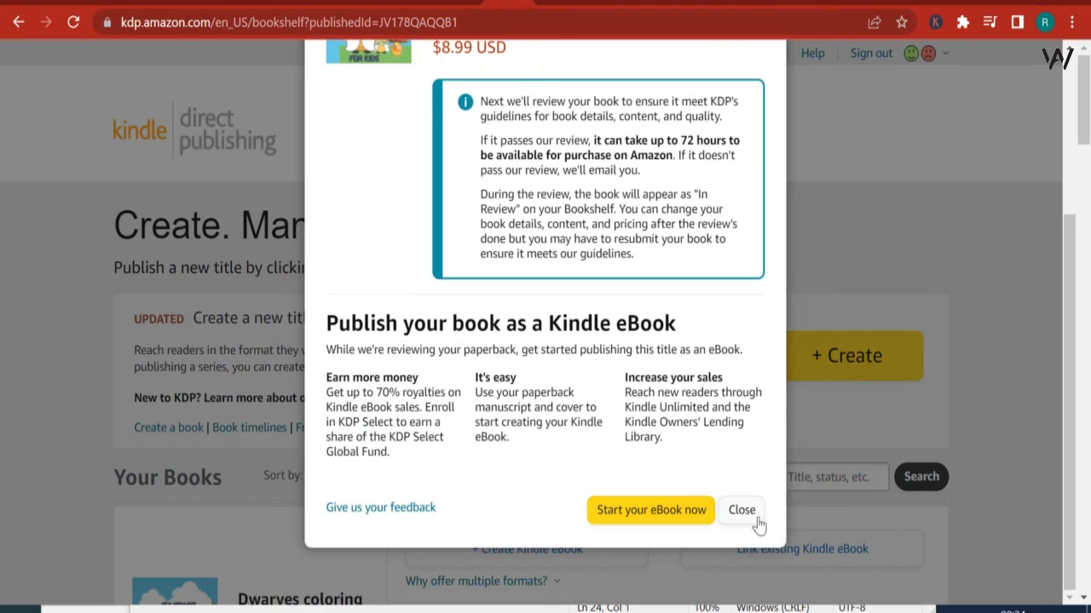
# Step: Read the paperback submission confirmation and the Kindle eBook offer, and close it without starting an eBook
pyautogui.scroll(2, 738, 424)
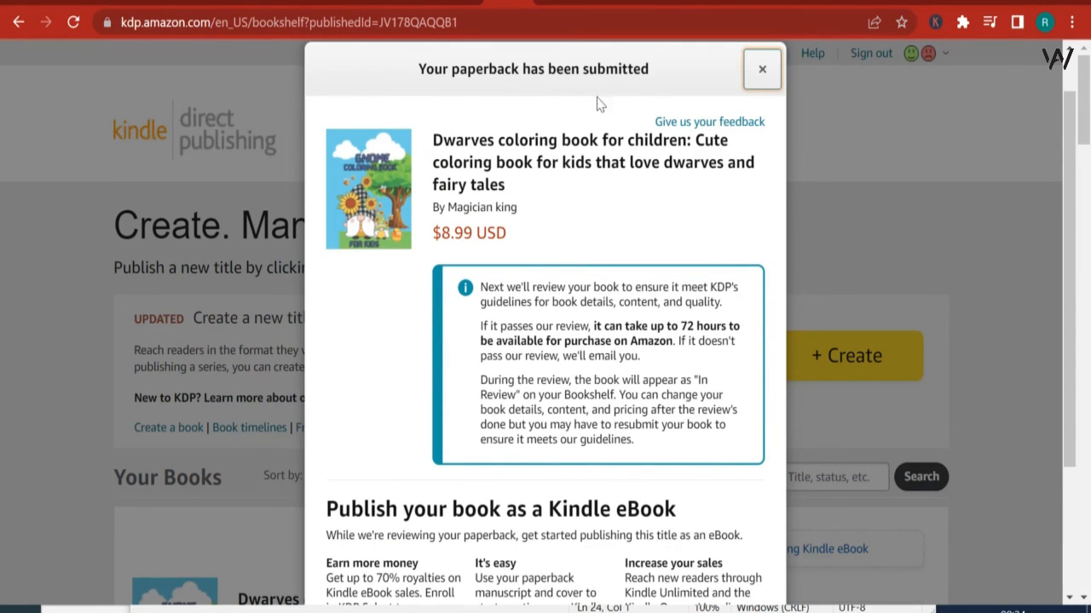
pyautogui.scroll(-3, 694, 473)
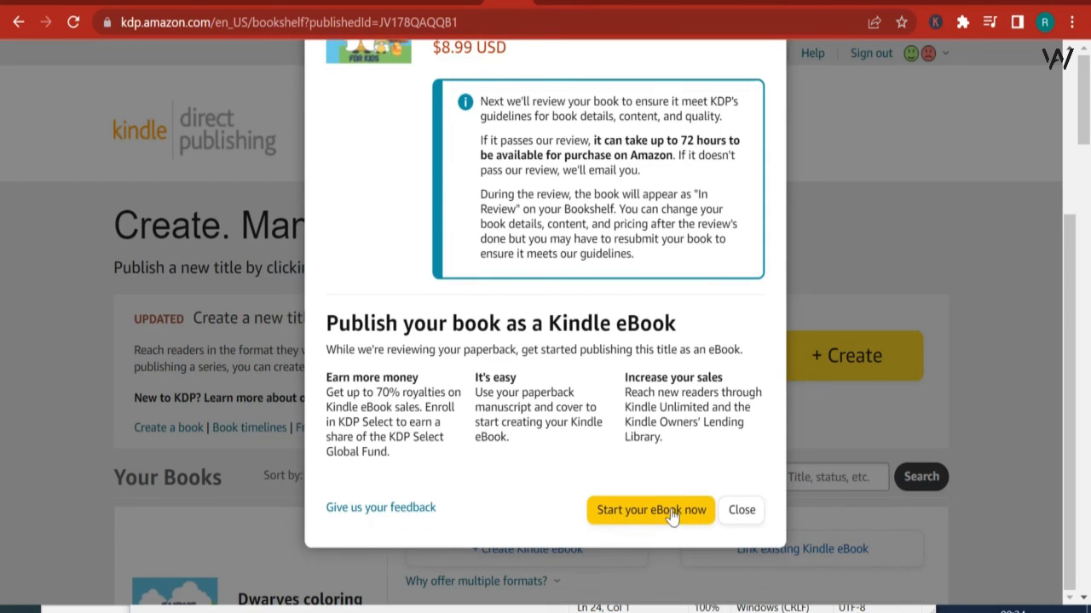
pyautogui.scroll(3, 392, 364)
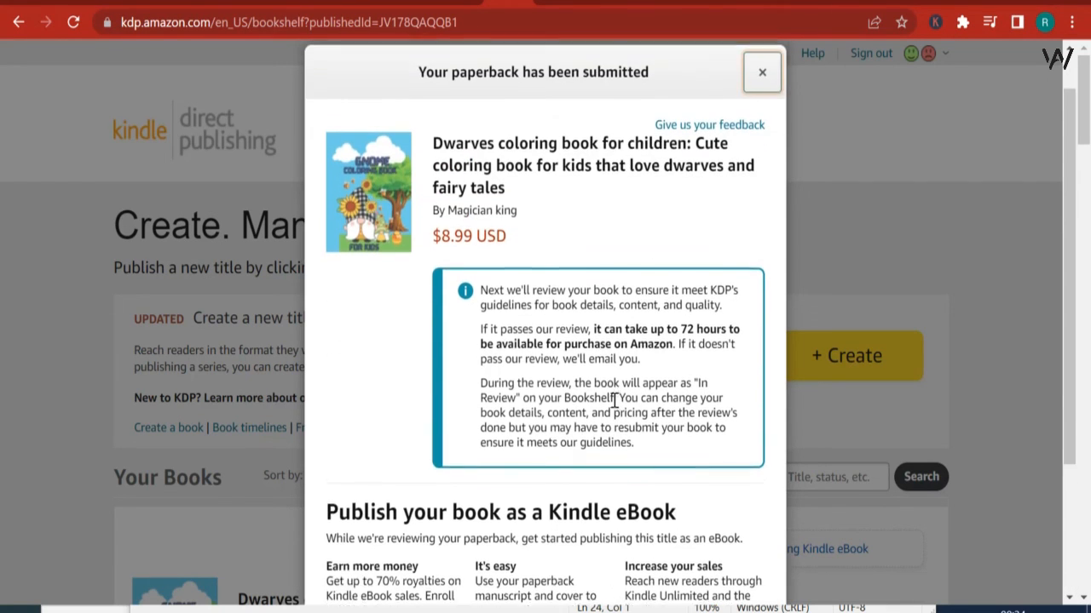
pyautogui.scroll(-2, 511, 409)
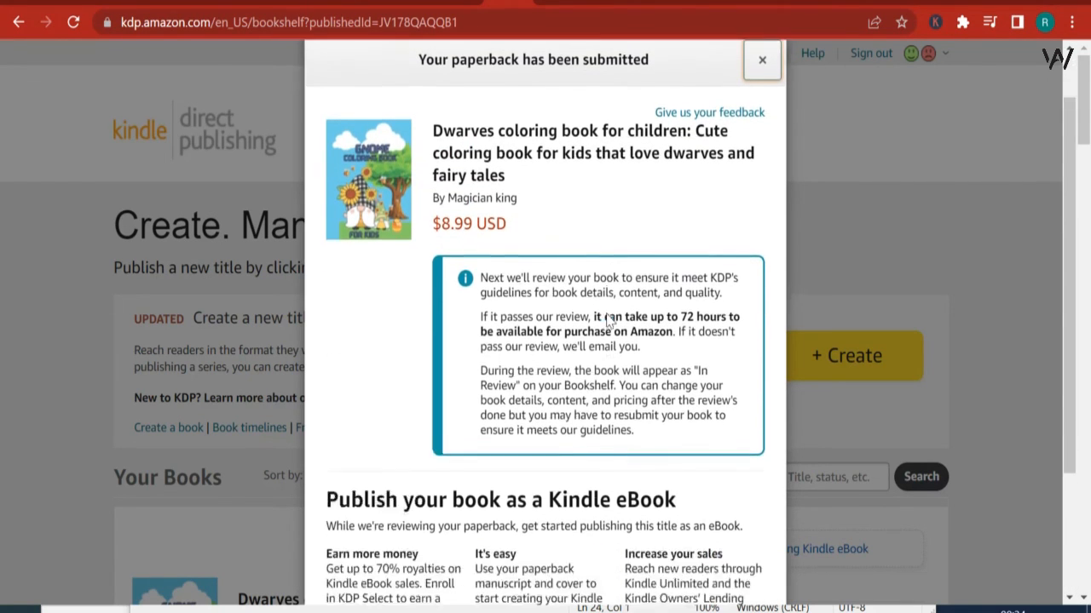
pyautogui.scroll(-3, 503, 400)
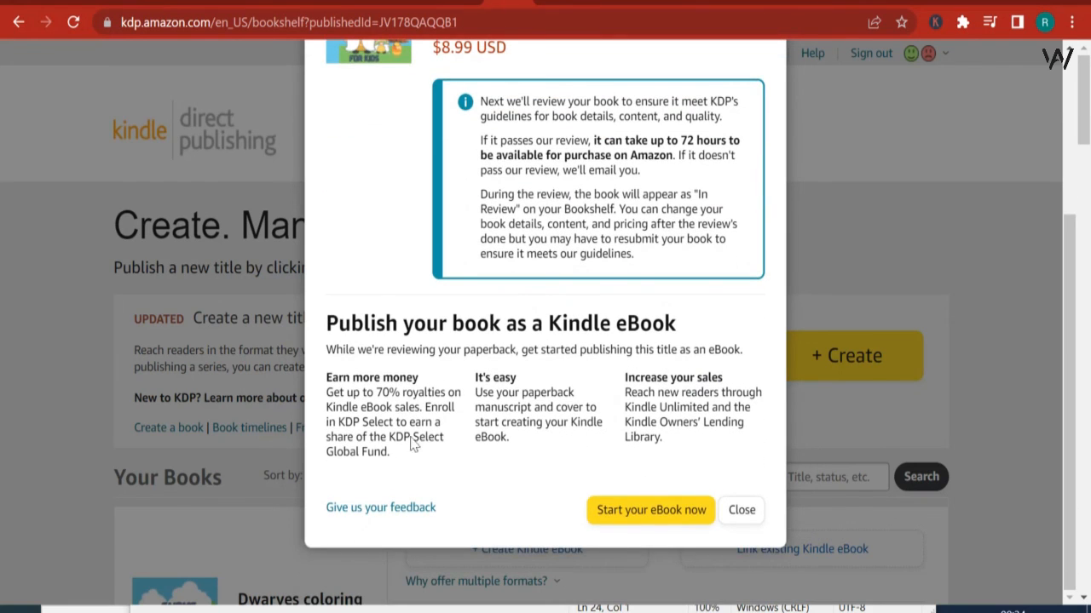
pyautogui.click(2, 353)
# Step: Check the publishing status of the dwarves coloring book on the bookshelf and compare it with the Mother's Day title below
pyautogui.scroll(-2, 535, 375)
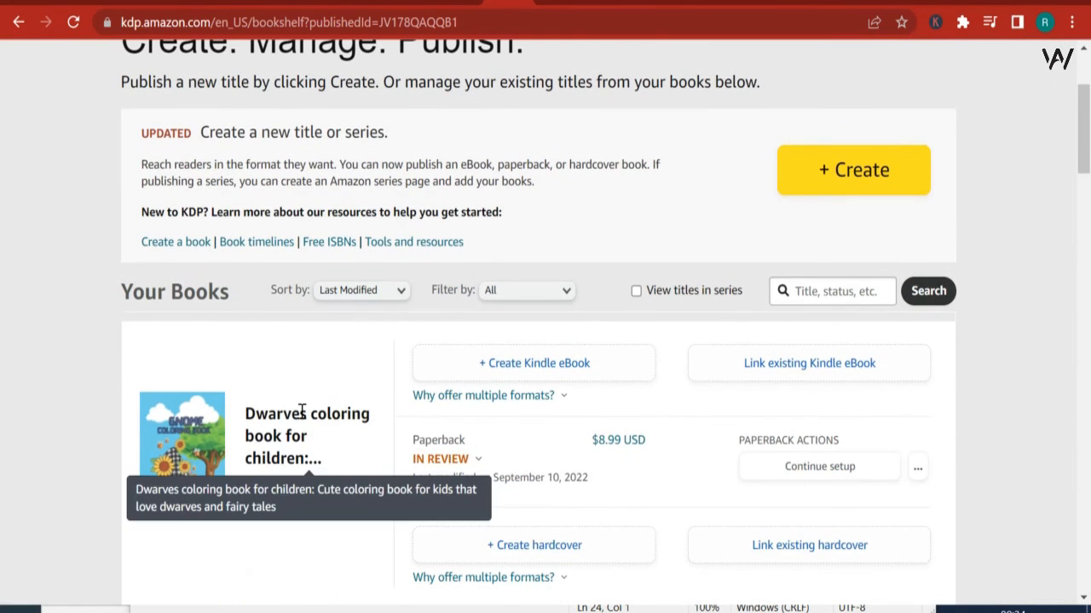
pyautogui.scroll(-4, 168, 466)
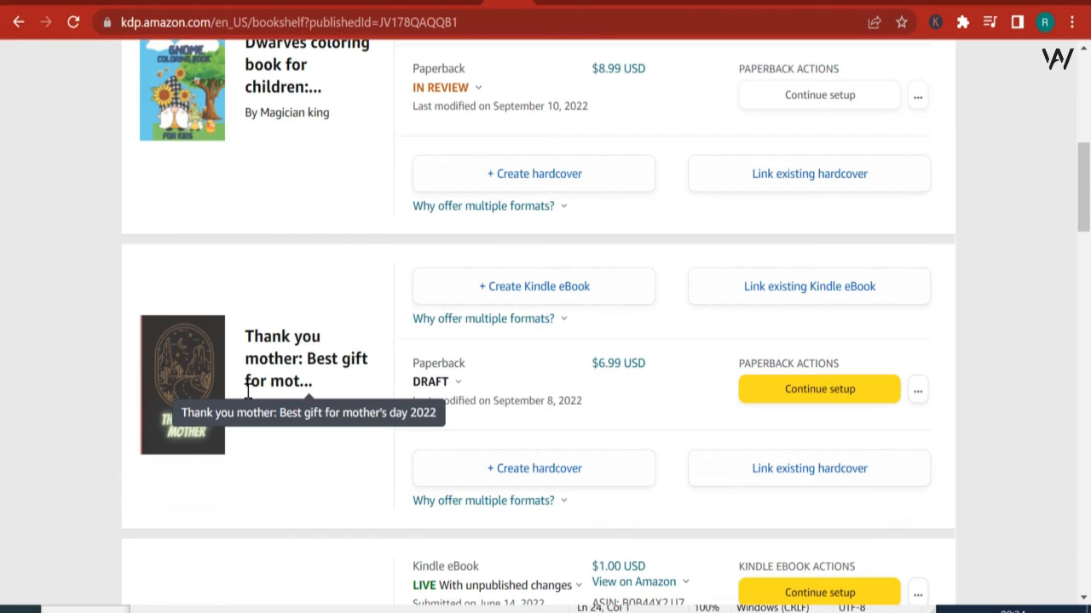
pyautogui.scroll(1, 246, 384)
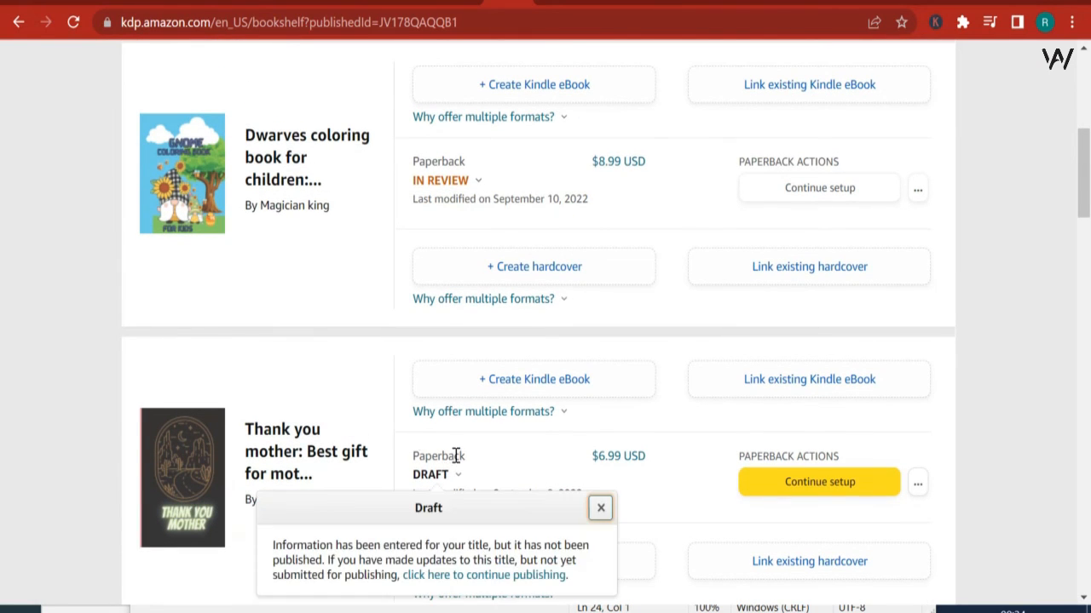
pyautogui.scroll(3, 282, 312)
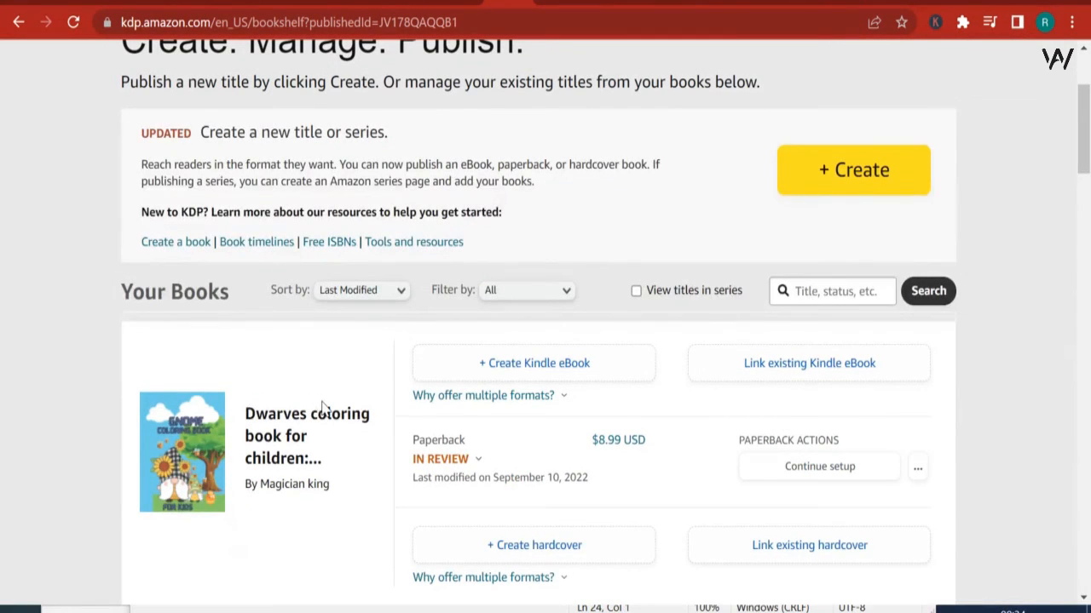